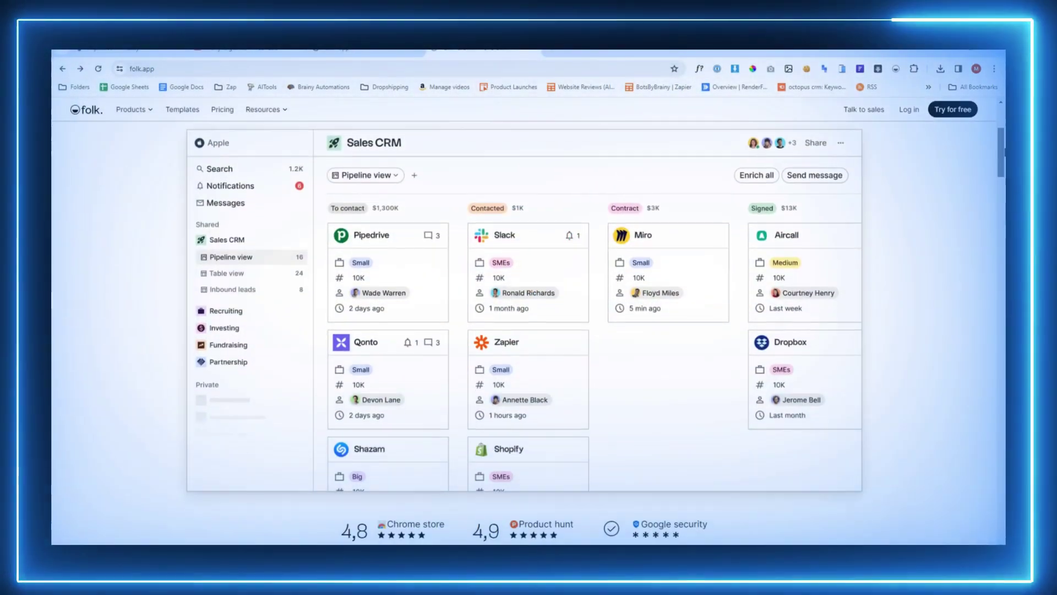
Scroll down through the folk.app marketing homepage
{"action": "scroll", "coordinate": [773, 451], "scroll_direction": "down", "scroll_amount": 6}
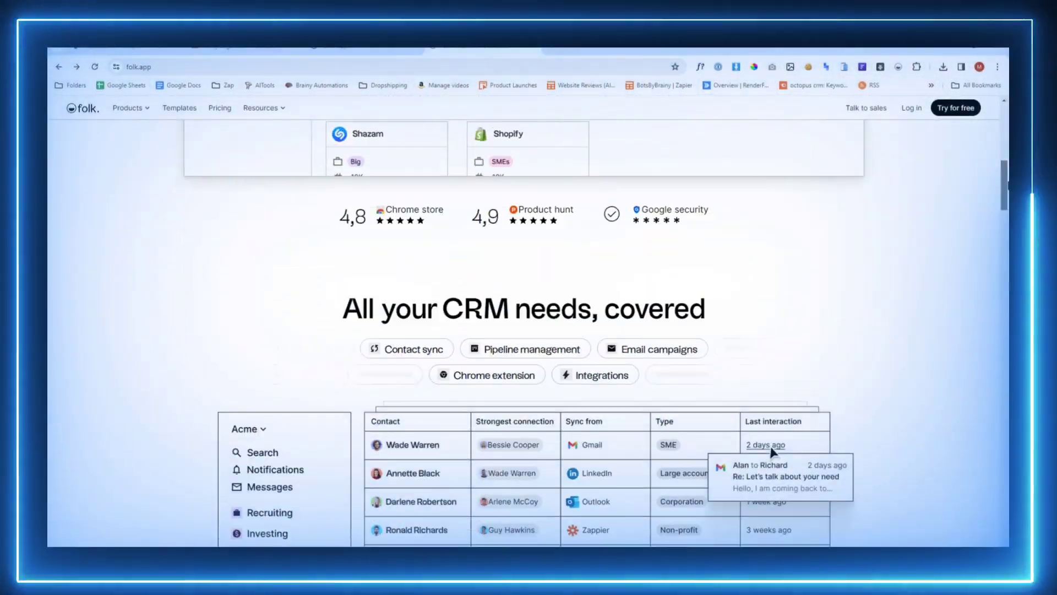
{"action": "scroll", "coordinate": [528, 331], "scroll_direction": "down", "scroll_amount": 3}
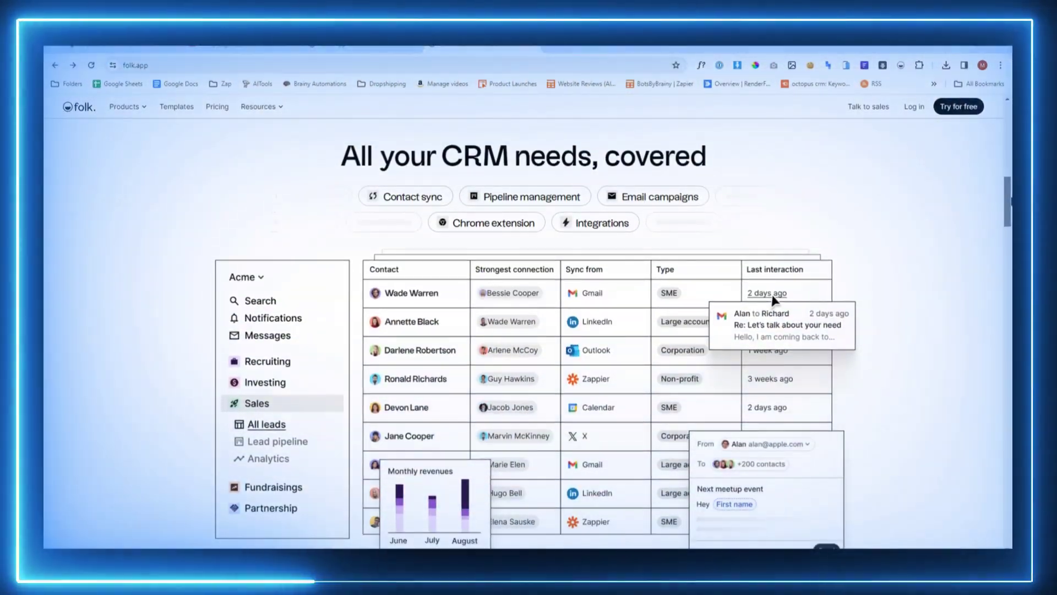
{"action": "scroll", "coordinate": [528, 331], "scroll_direction": "down", "scroll_amount": 2}
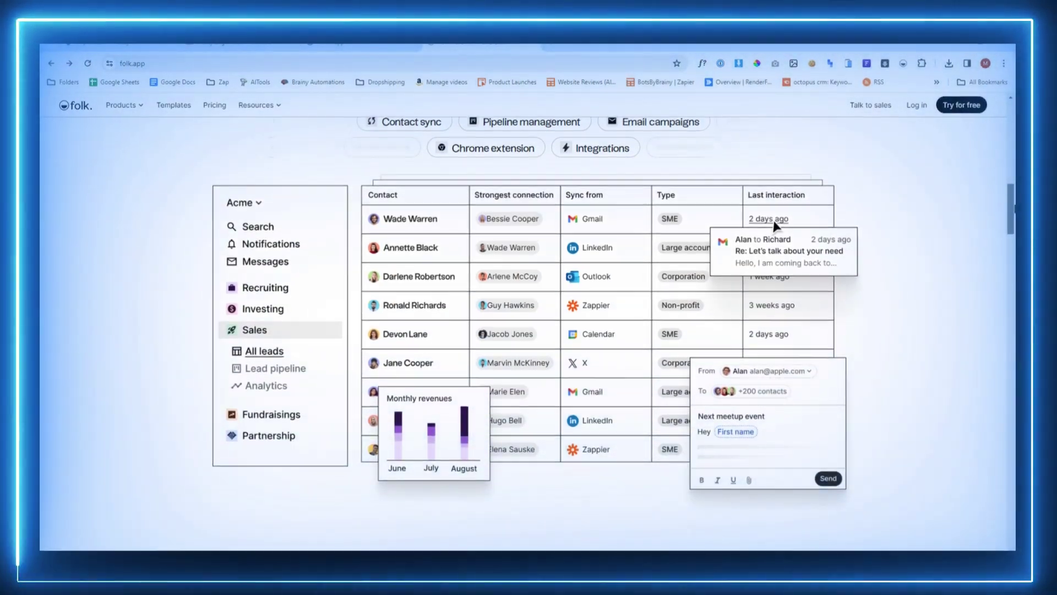
{"action": "scroll", "coordinate": [774, 225], "scroll_direction": "down", "scroll_amount": 4}
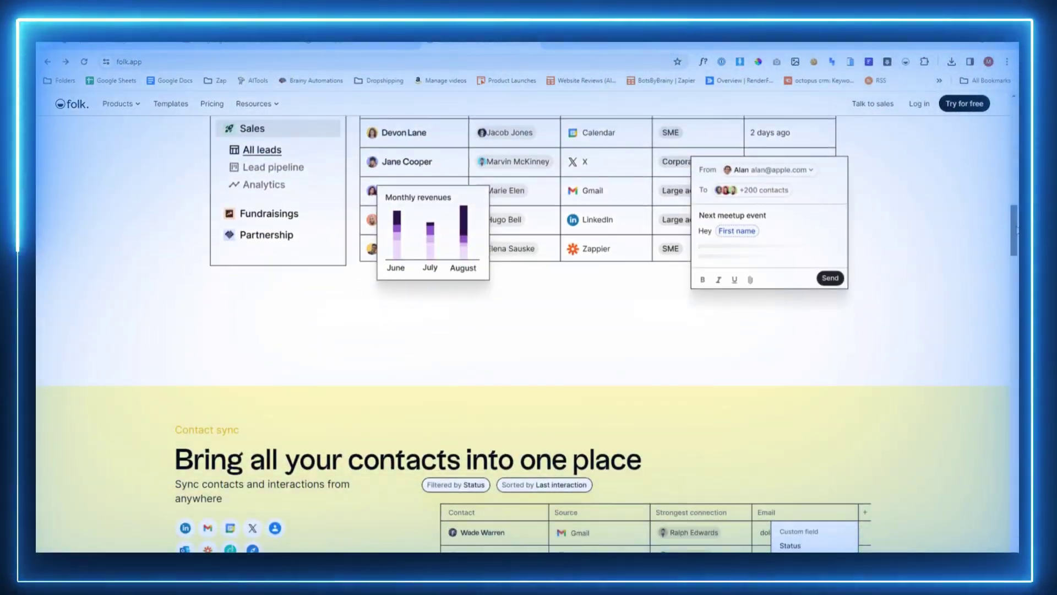
{"action": "scroll", "coordinate": [1017, 230], "scroll_direction": "down", "scroll_amount": 4}
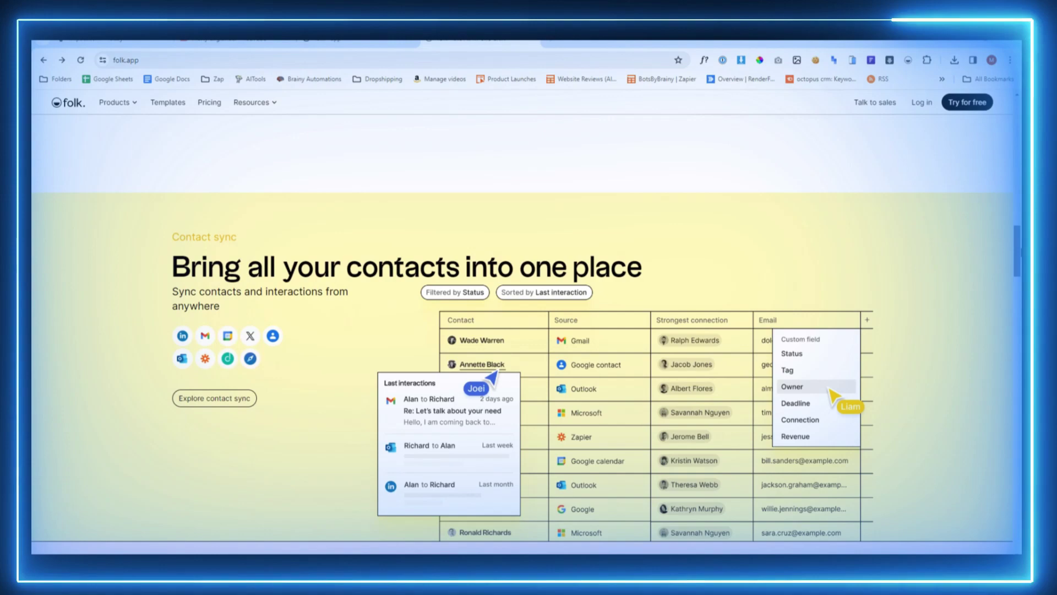
{"action": "scroll", "coordinate": [529, 331], "scroll_direction": "down", "scroll_amount": 3}
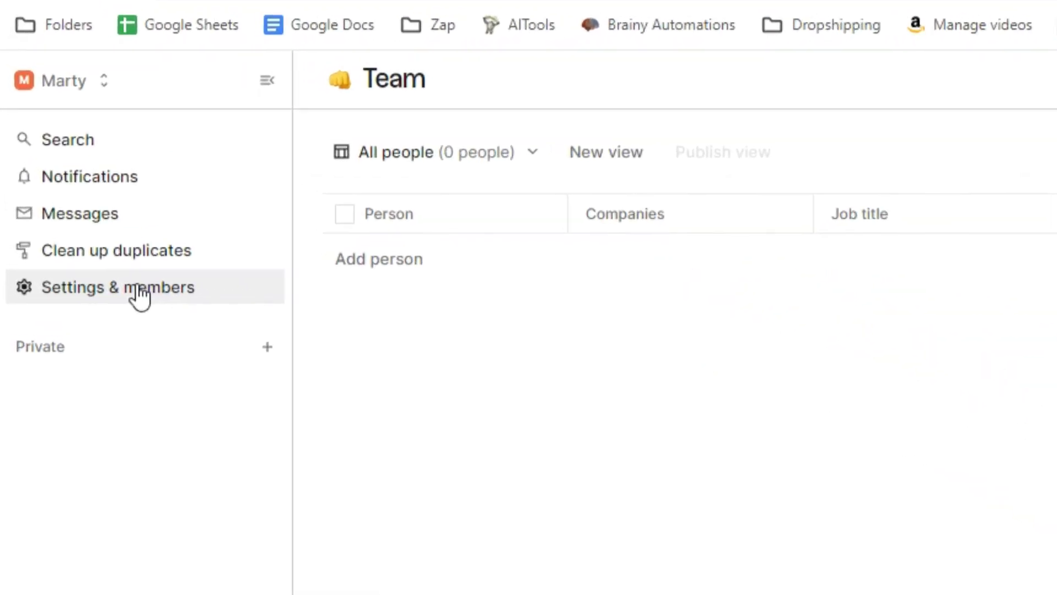
Open Settings & members, then Accounts > Senders to see the unverified custom domain
{"action": "left_click", "coordinate": [139, 296]}
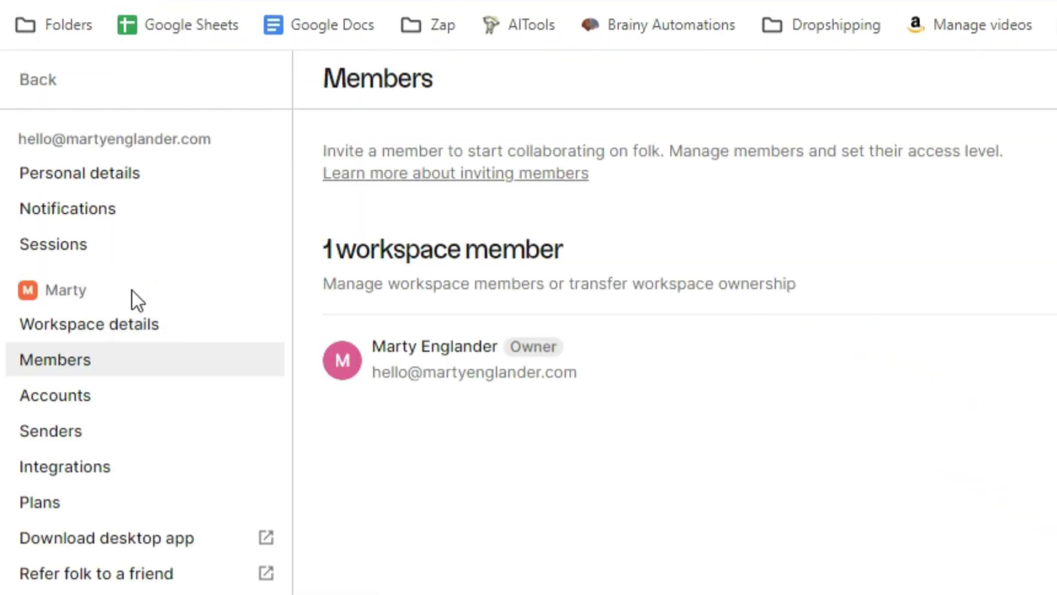
{"action": "left_click", "coordinate": [118, 392]}
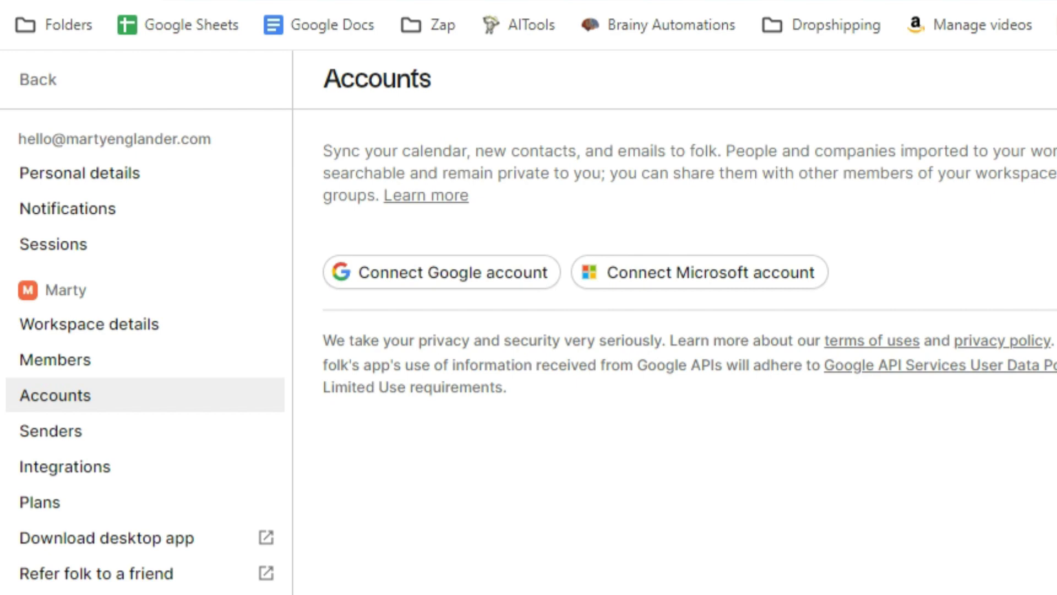
{"action": "left_click", "coordinate": [102, 432]}
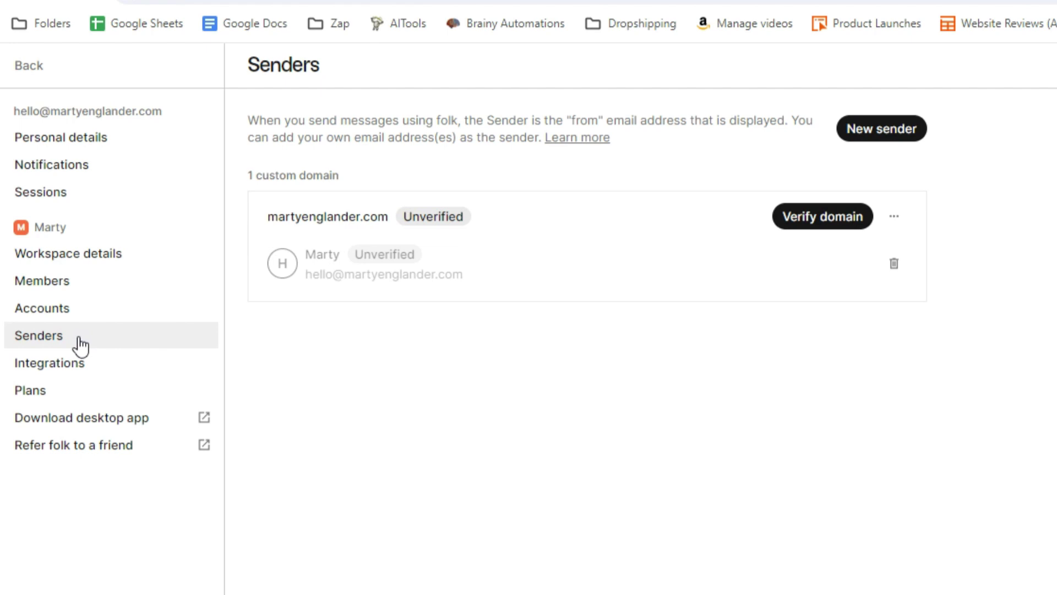
View the API Integrations settings, then get the folk desktop app download
{"action": "left_click", "coordinate": [81, 366]}
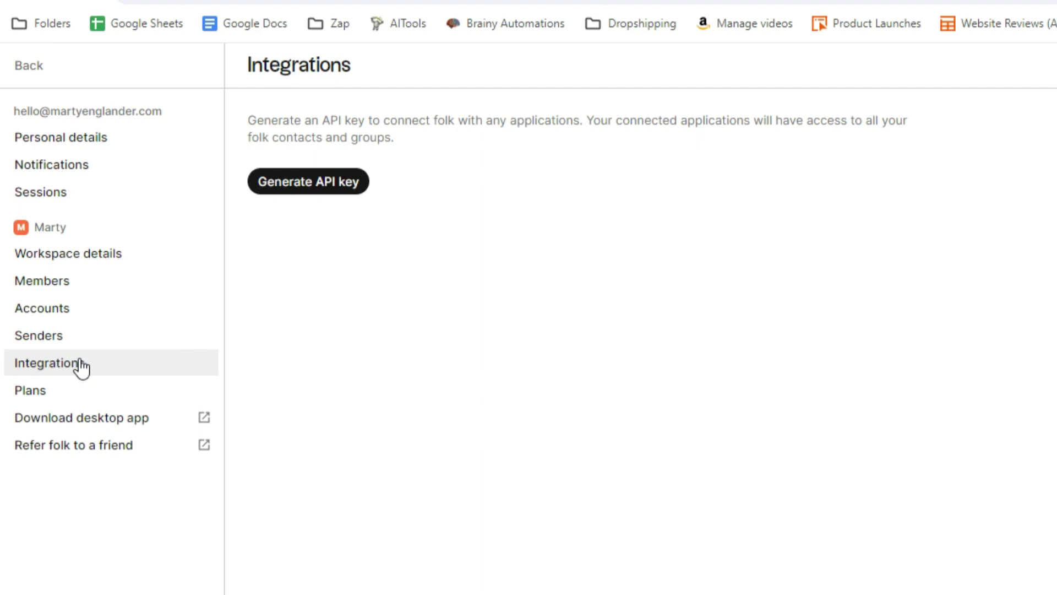
{"action": "left_click", "coordinate": [71, 417]}
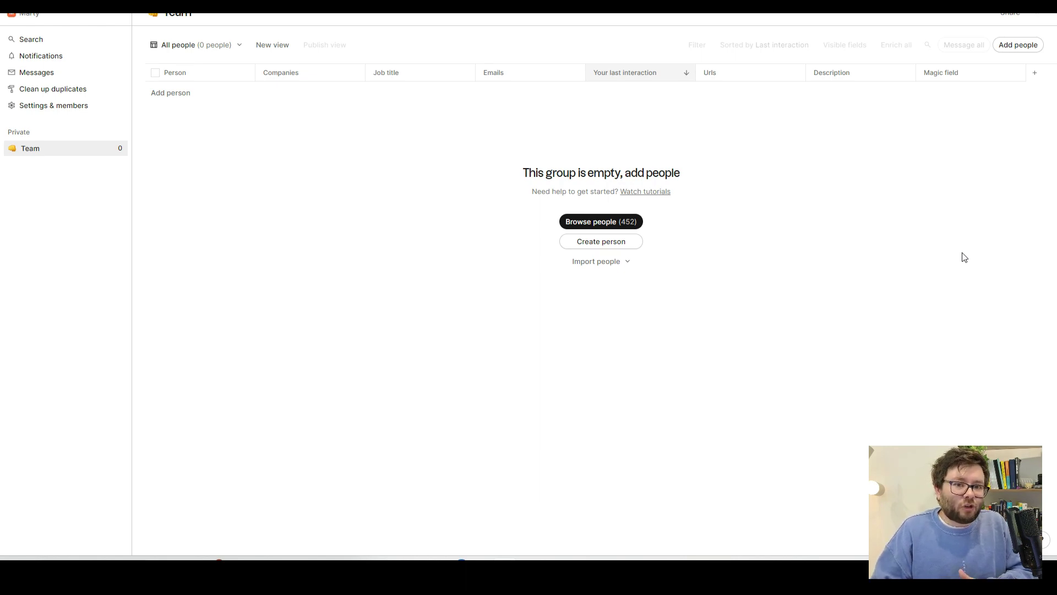
Switch from the desktop app back to the browser tab showing the Team group
{"action": "key", "text": "alt+Tab"}
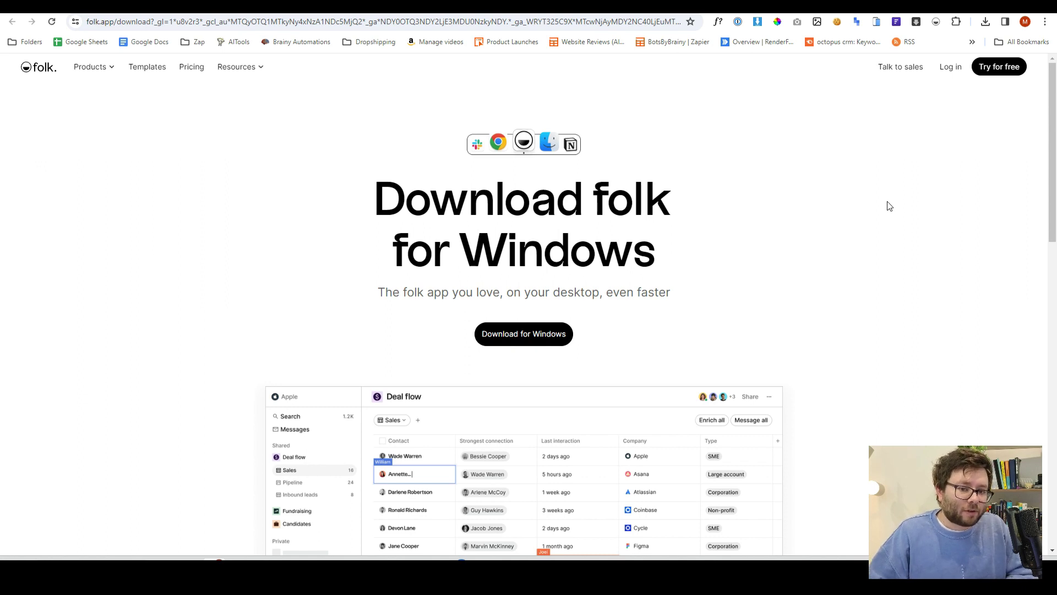
{"action": "key", "text": "alt+Tab"}
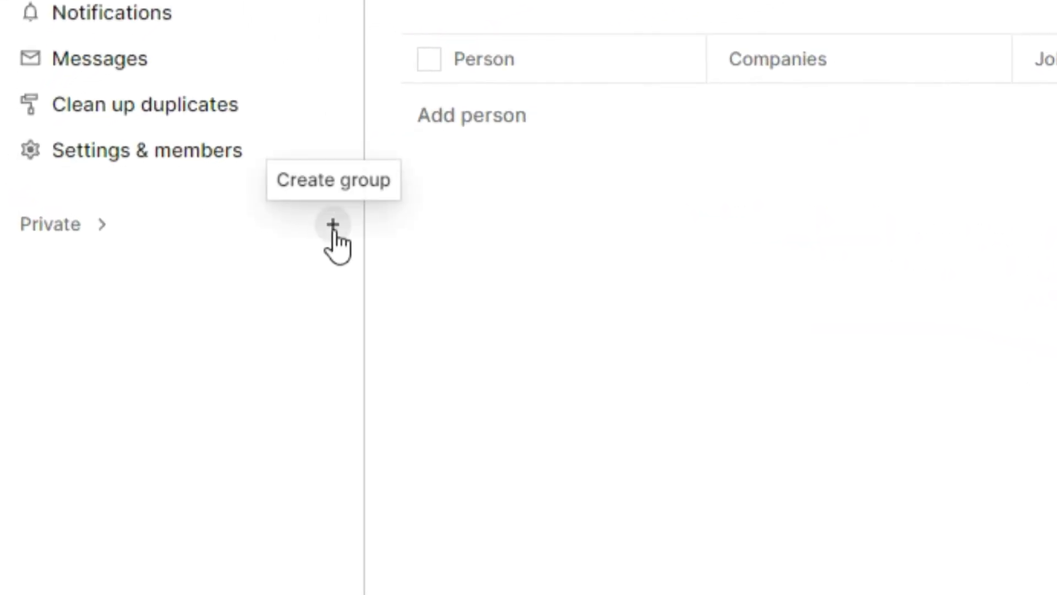
Create a new private group from the Co-investors list template in the template gallery
{"action": "left_click", "coordinate": [333, 225]}
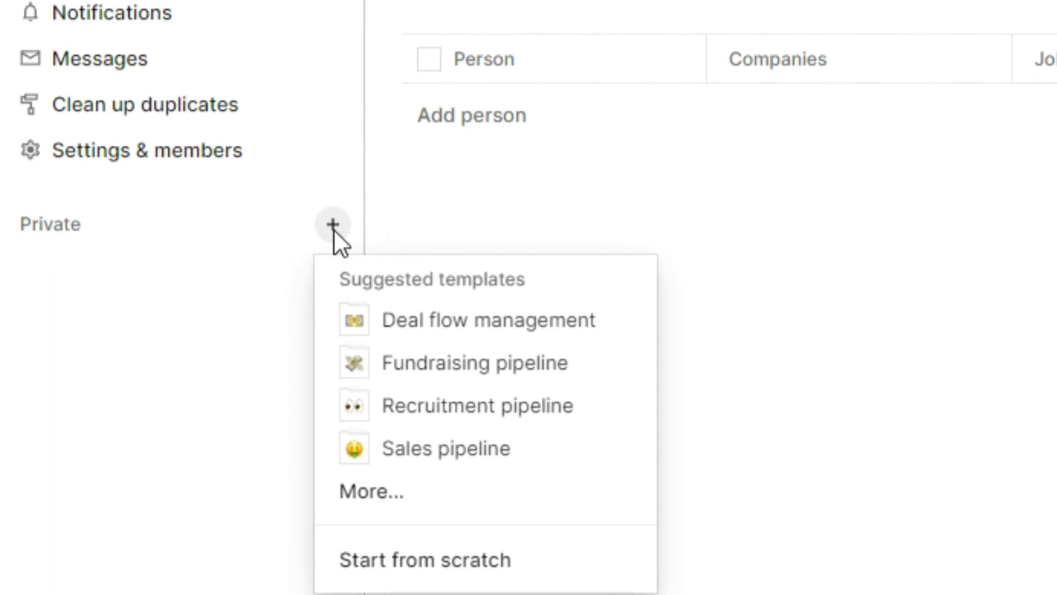
{"action": "left_click", "coordinate": [468, 494]}
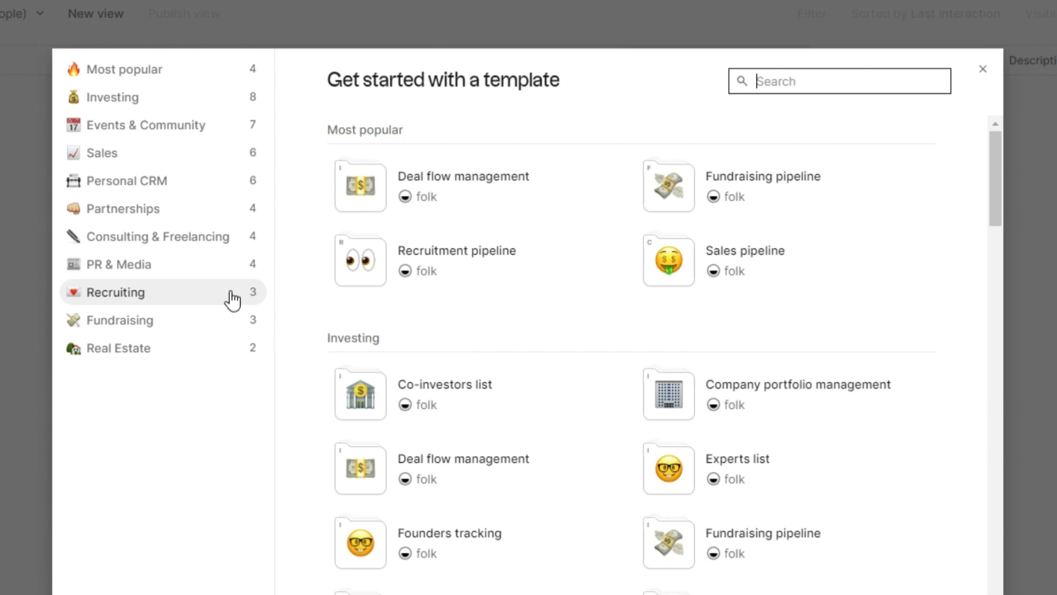
{"action": "left_click", "coordinate": [438, 387]}
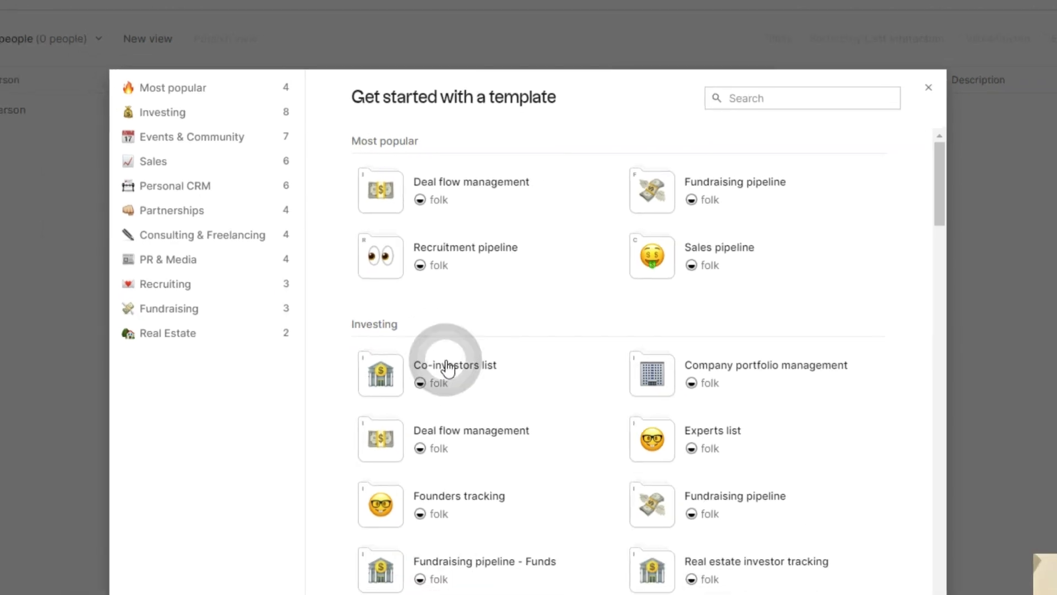
{"action": "left_click", "coordinate": [830, 88]}
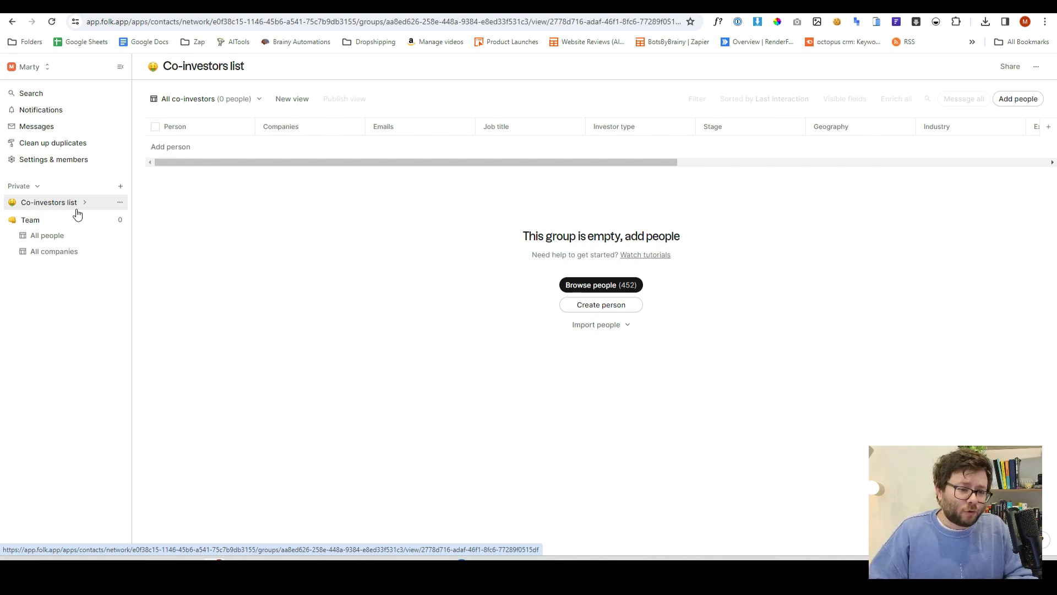
{"action": "left_click_drag", "start_coordinate": [188, 163], "coordinate": [425, 164]}
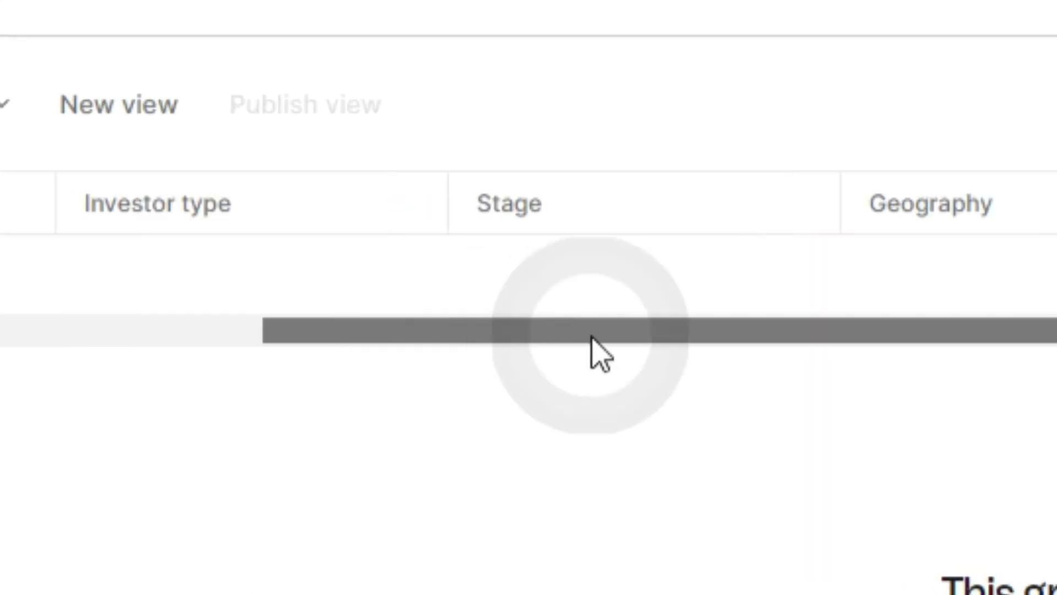
{"action": "left_click_drag", "start_coordinate": [591, 337], "coordinate": [1056, 346]}
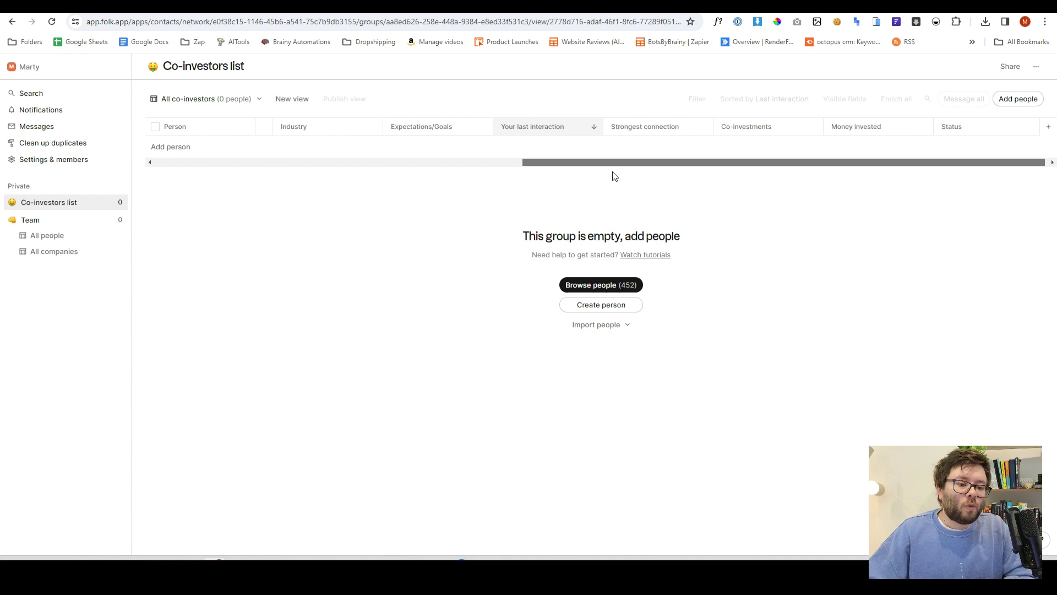
{"action": "left_click_drag", "start_coordinate": [570, 158], "coordinate": [600, 160]}
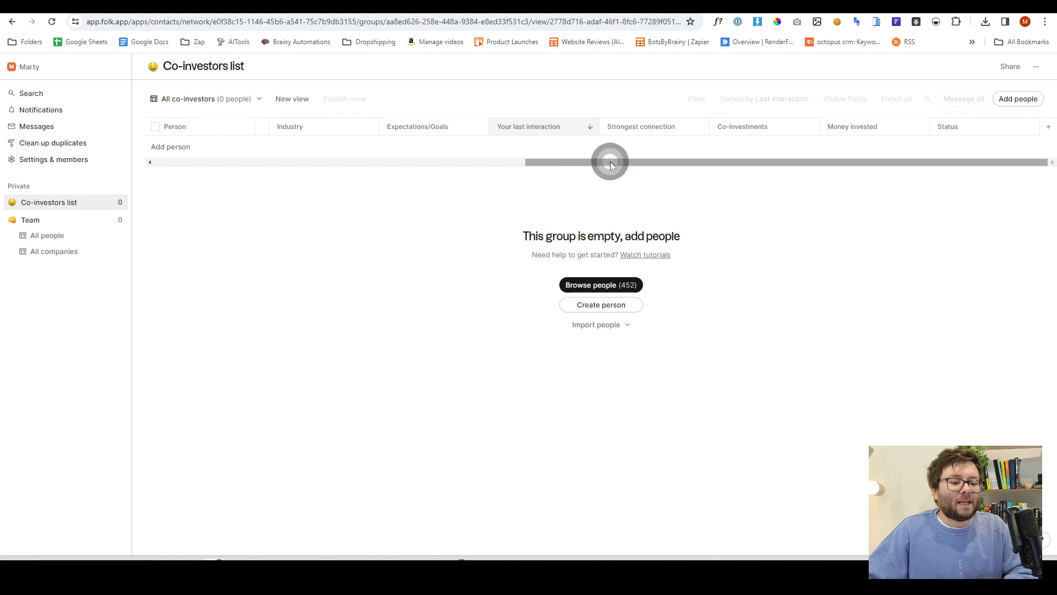
{"action": "left_click", "coordinate": [1048, 131]}
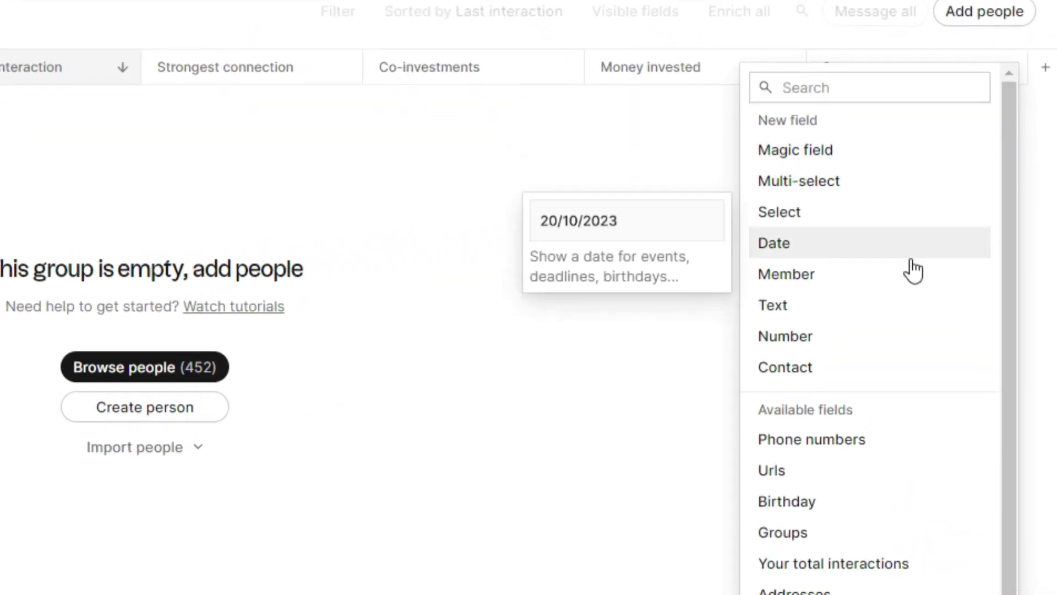
{"action": "scroll", "coordinate": [897, 298], "scroll_direction": "down", "scroll_amount": 1}
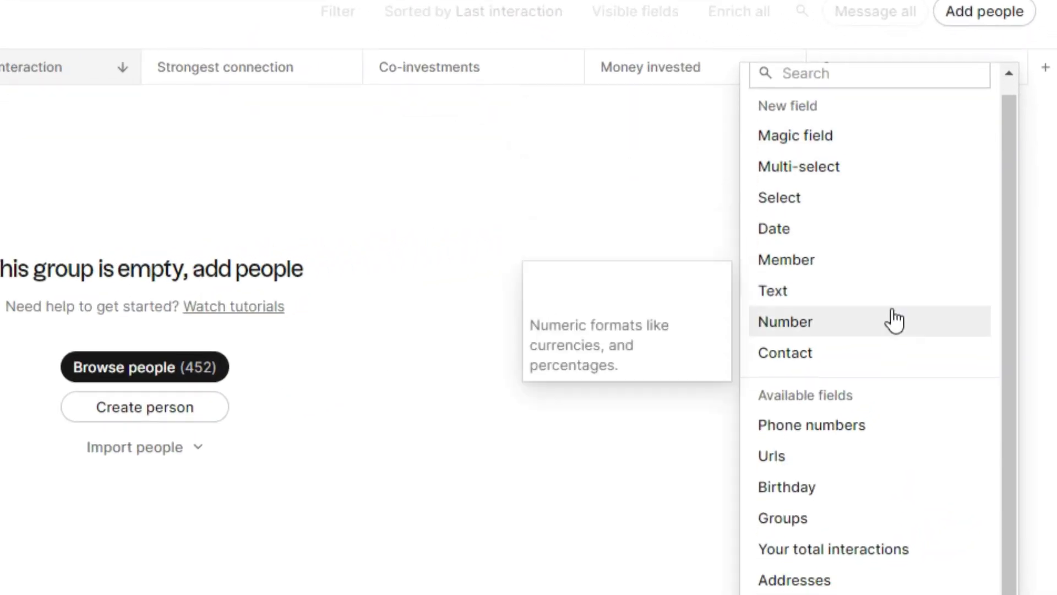
{"action": "scroll", "coordinate": [873, 479], "scroll_direction": "up", "scroll_amount": 1}
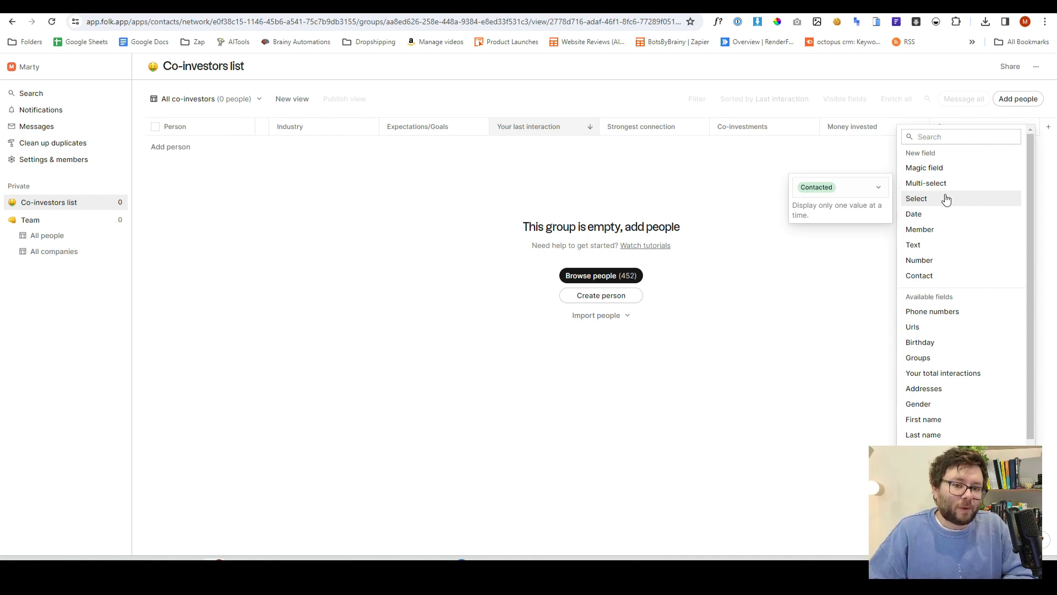
{"action": "left_click", "coordinate": [946, 200]}
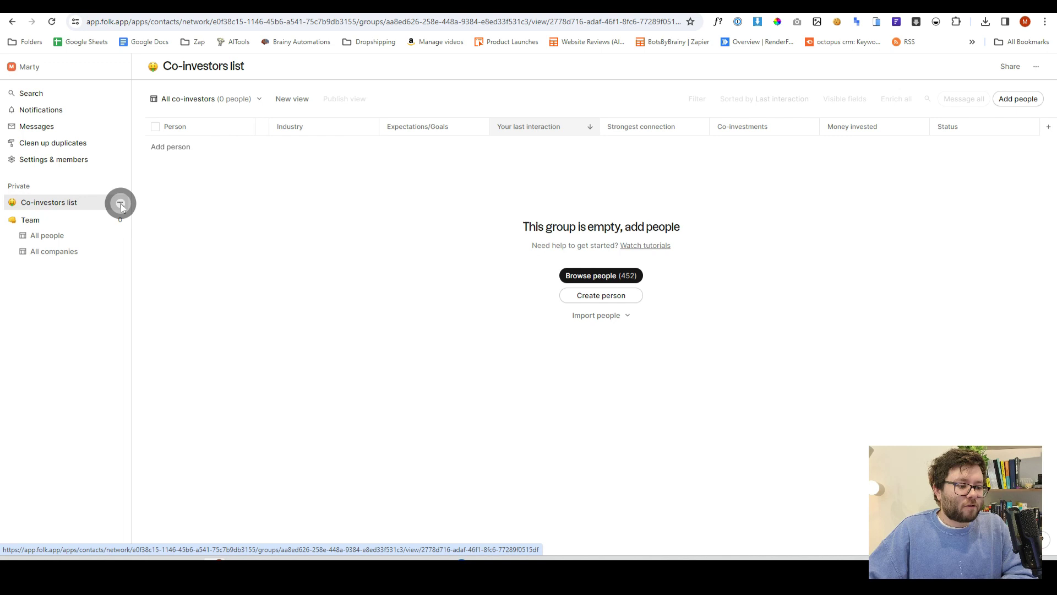
Delete the Co-investors list group
{"action": "left_click", "coordinate": [120, 203]}
{"action": "left_click", "coordinate": [170, 266]}
{"action": "left_click", "coordinate": [689, 329]}
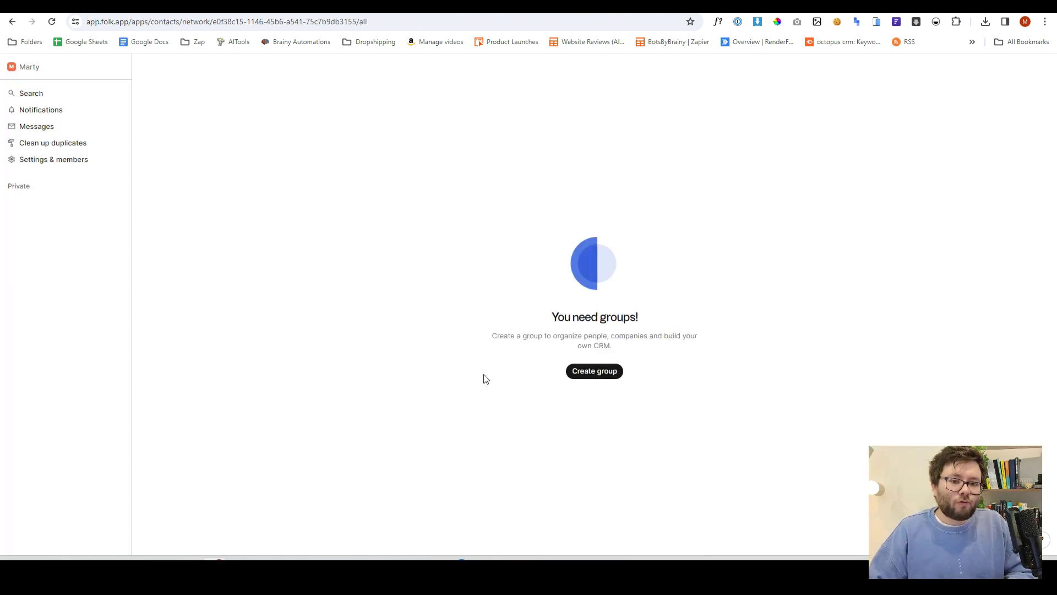
Create a new group named Team
{"action": "left_click", "coordinate": [595, 371]}
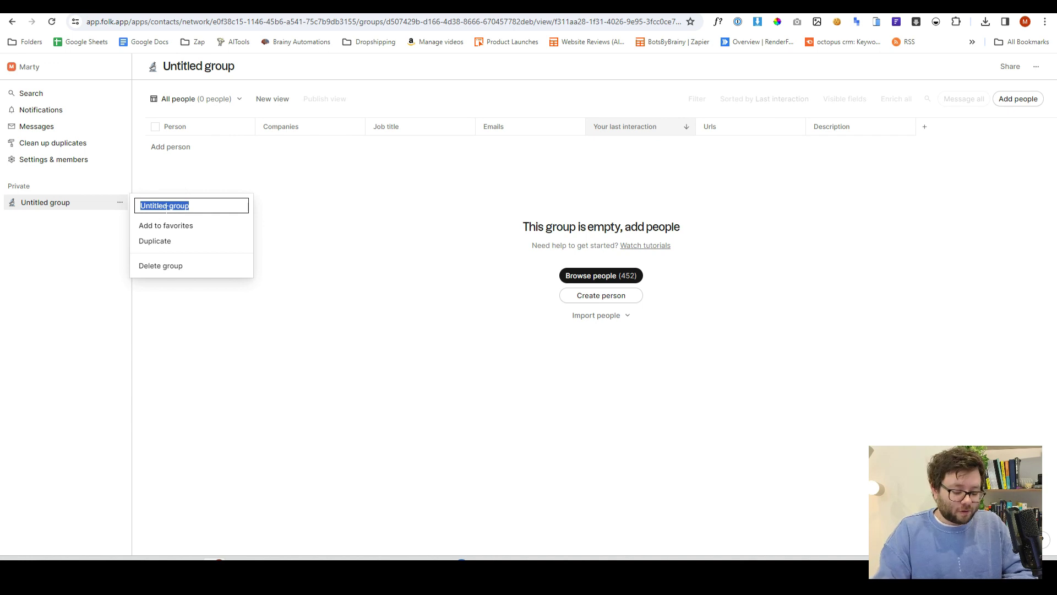
{"action": "type", "text": "Team"}
{"action": "key", "text": "Return"}
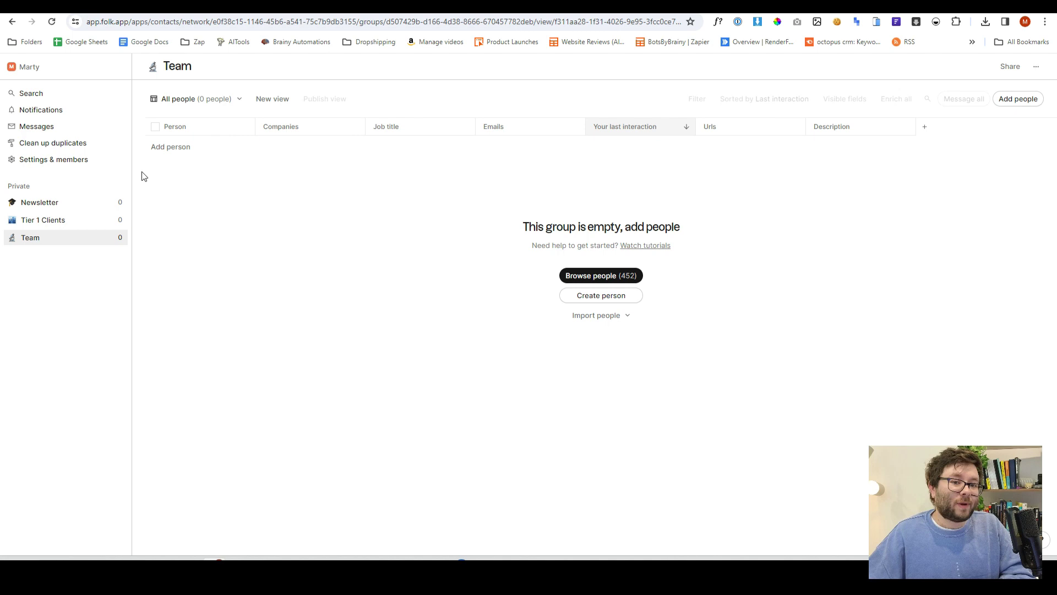
Connect a Google account in Accounts settings, granting access to synchronize CRM data
{"action": "left_click", "coordinate": [83, 160]}
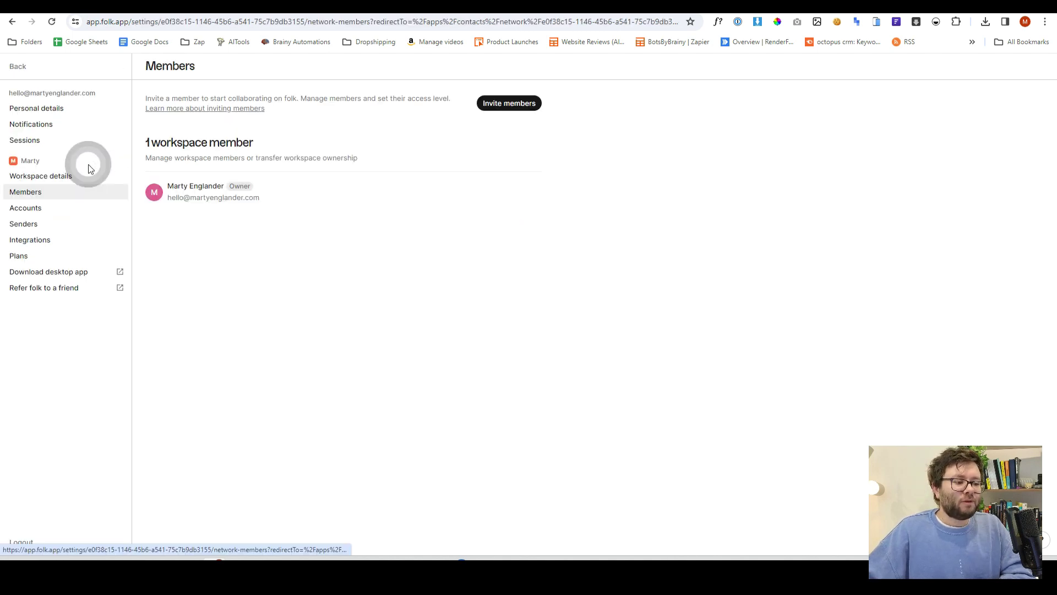
{"action": "left_click", "coordinate": [47, 209]}
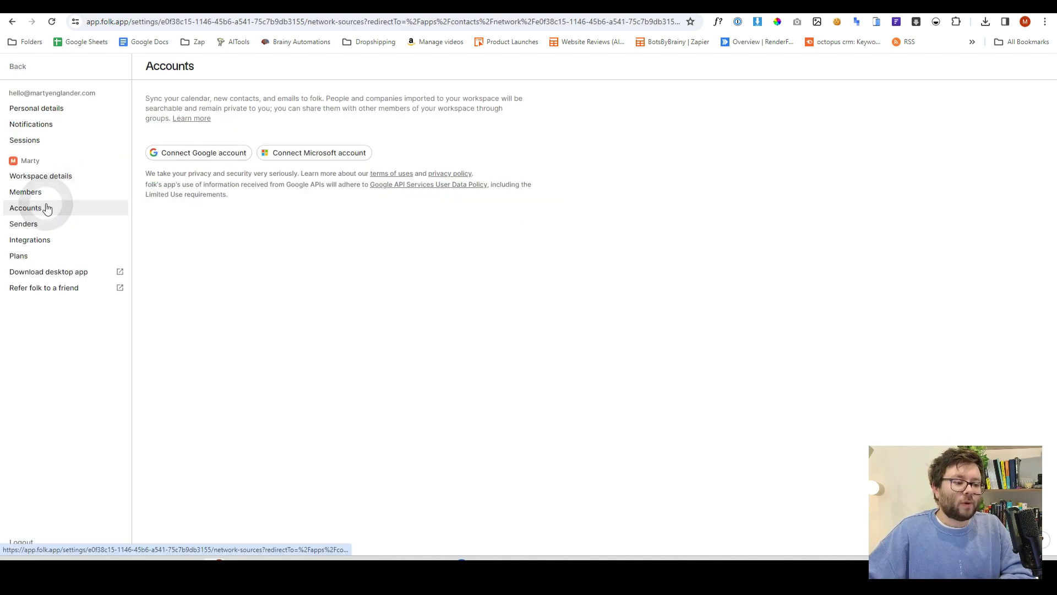
{"action": "left_click", "coordinate": [280, 156]}
{"action": "left_click", "coordinate": [526, 465]}
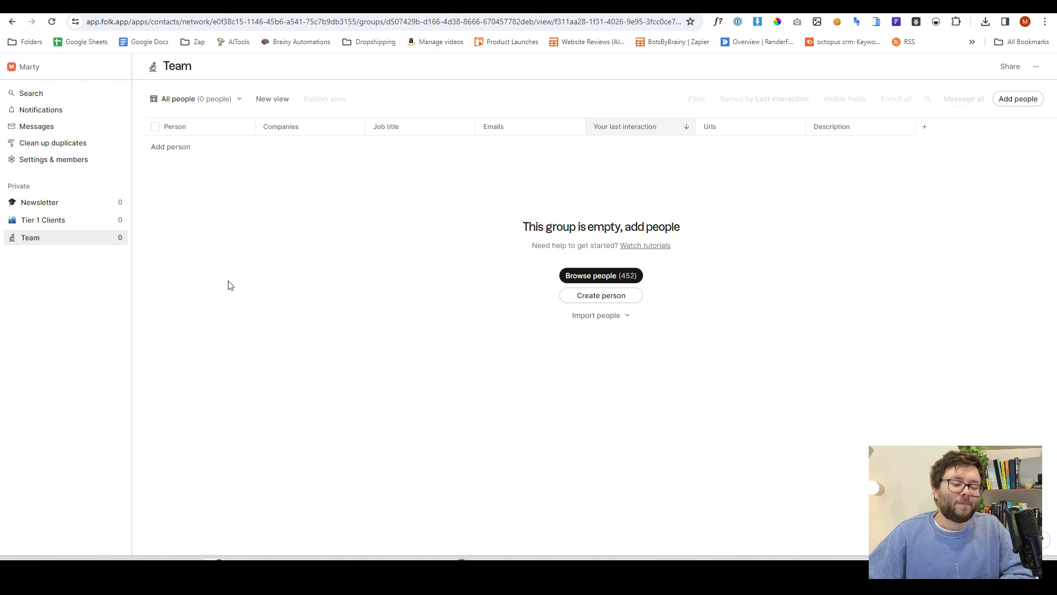
{"action": "left_click", "coordinate": [543, 274]}
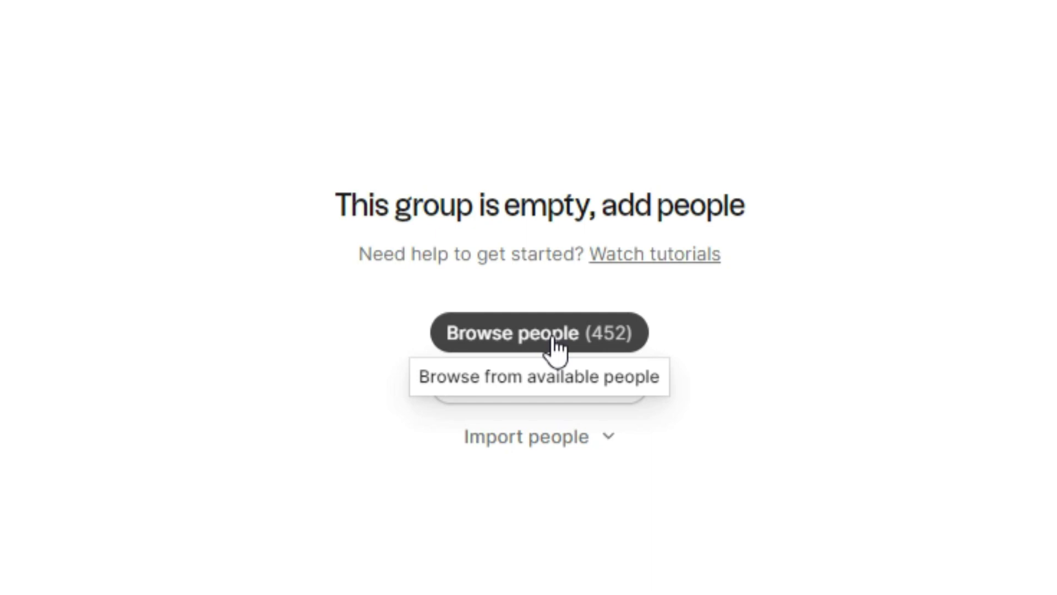
Browse the 452 available people without adding any, then bring up the import people options
{"action": "left_click", "coordinate": [553, 340]}
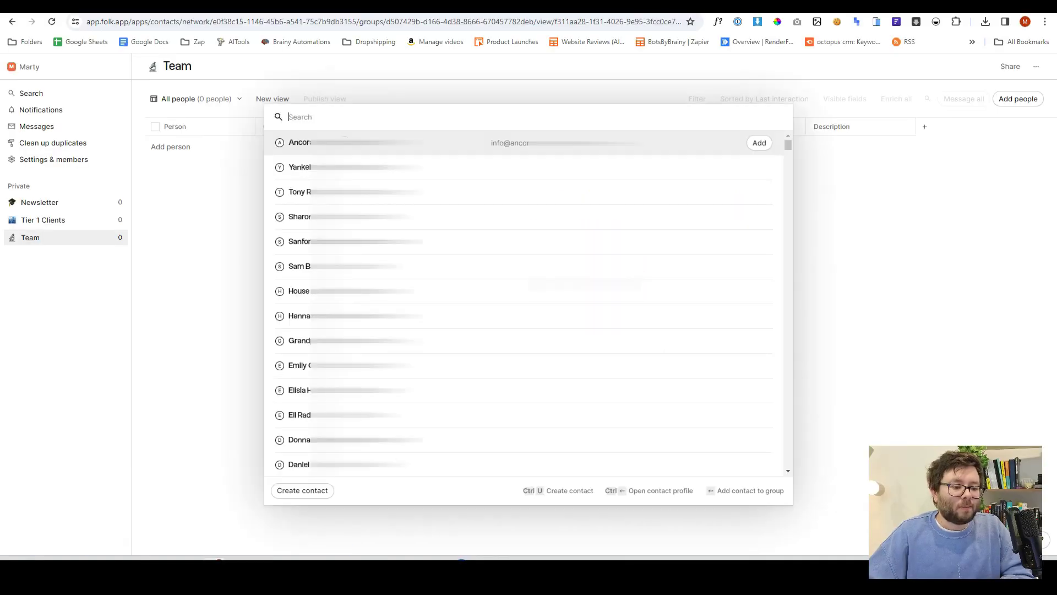
{"action": "left_click_drag", "start_coordinate": [788, 141], "coordinate": [791, 234]}
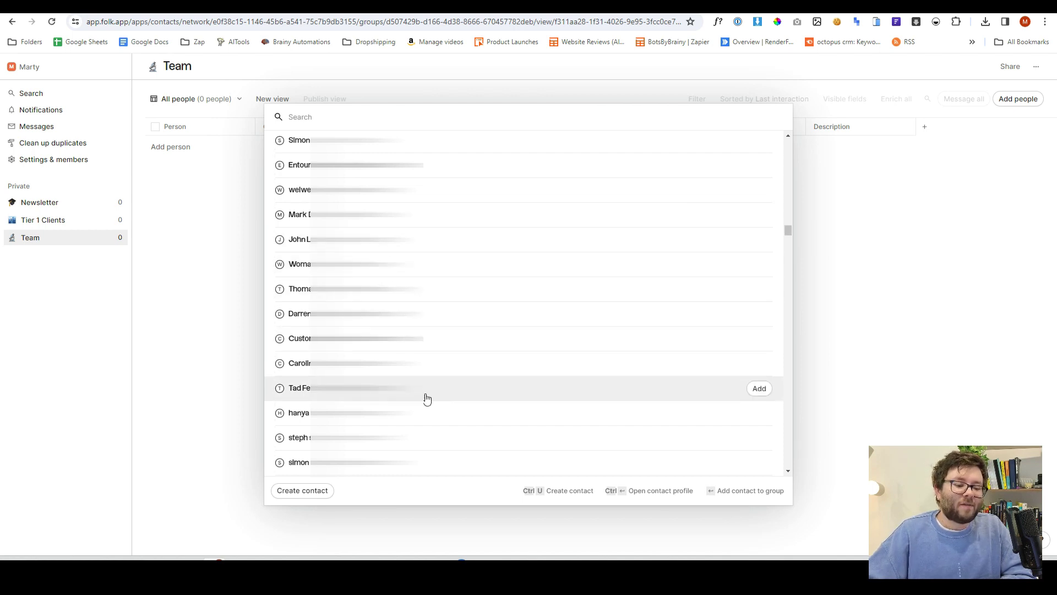
{"action": "scroll", "coordinate": [432, 434], "scroll_direction": "down", "scroll_amount": 6}
{"action": "scroll", "coordinate": [432, 437], "scroll_direction": "down", "scroll_amount": 2}
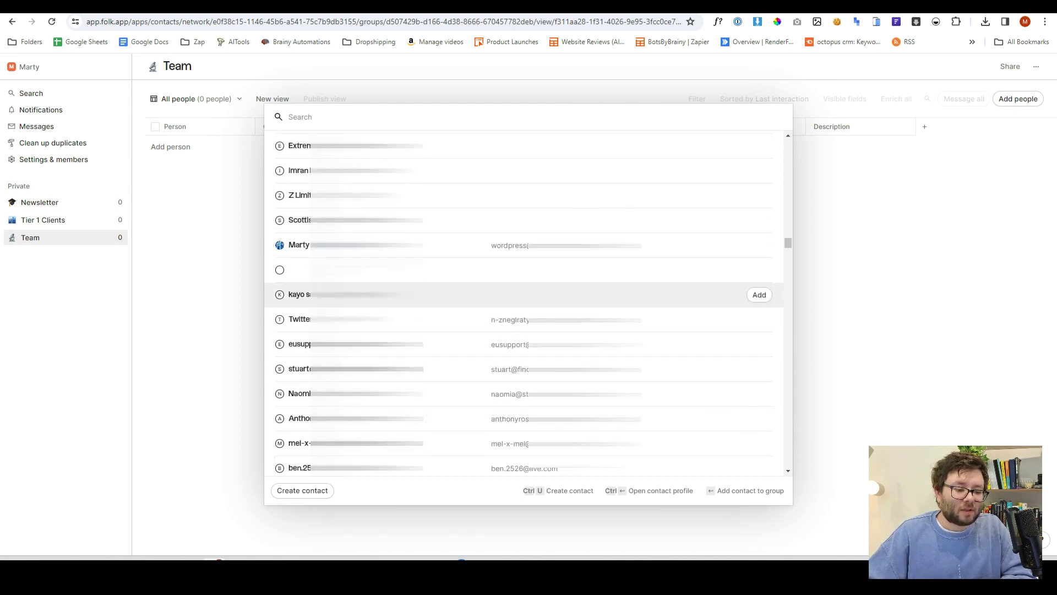
{"action": "scroll", "coordinate": [465, 335], "scroll_direction": "down", "scroll_amount": 1}
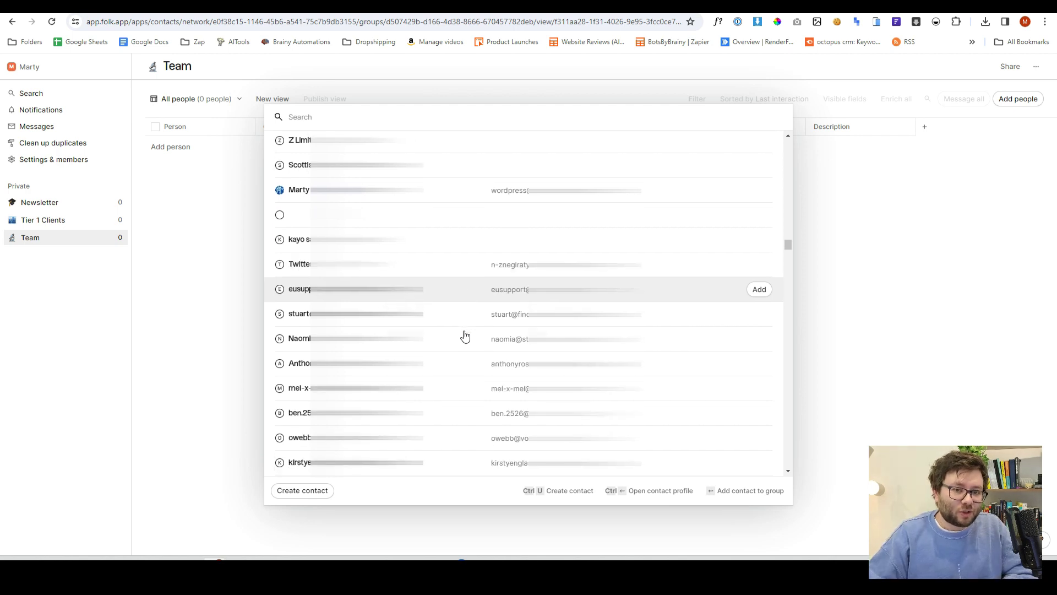
{"action": "key", "text": "Escape"}
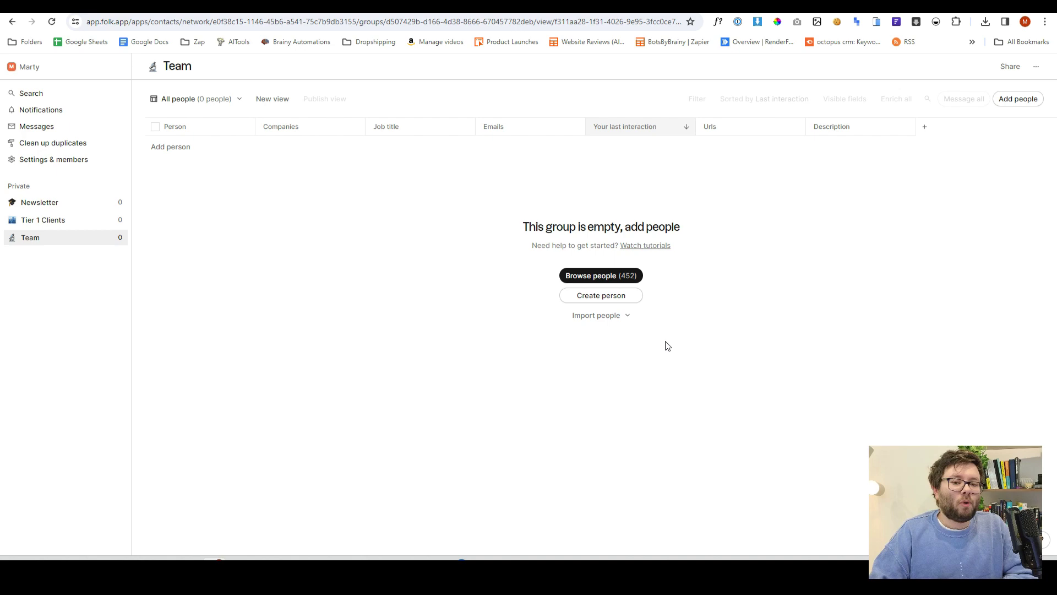
{"action": "left_click", "coordinate": [599, 323]}
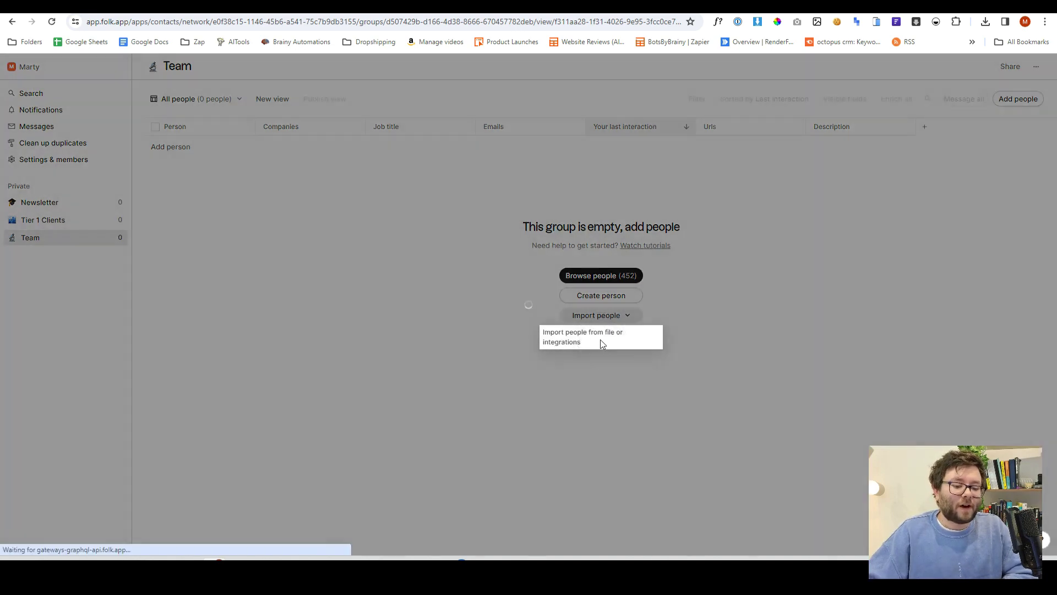
Import the ten-contact spreadsheet from downloads into the Team group and confirm the import
{"action": "left_click", "coordinate": [600, 340]}
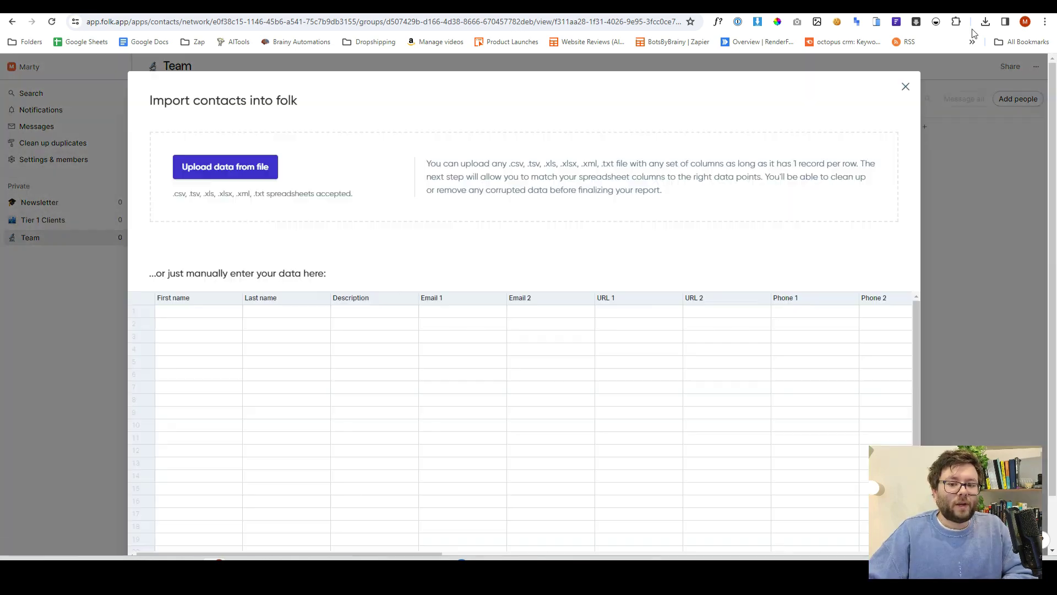
{"action": "left_click", "coordinate": [985, 22]}
{"action": "left_click_drag", "start_coordinate": [881, 71], "coordinate": [340, 196]}
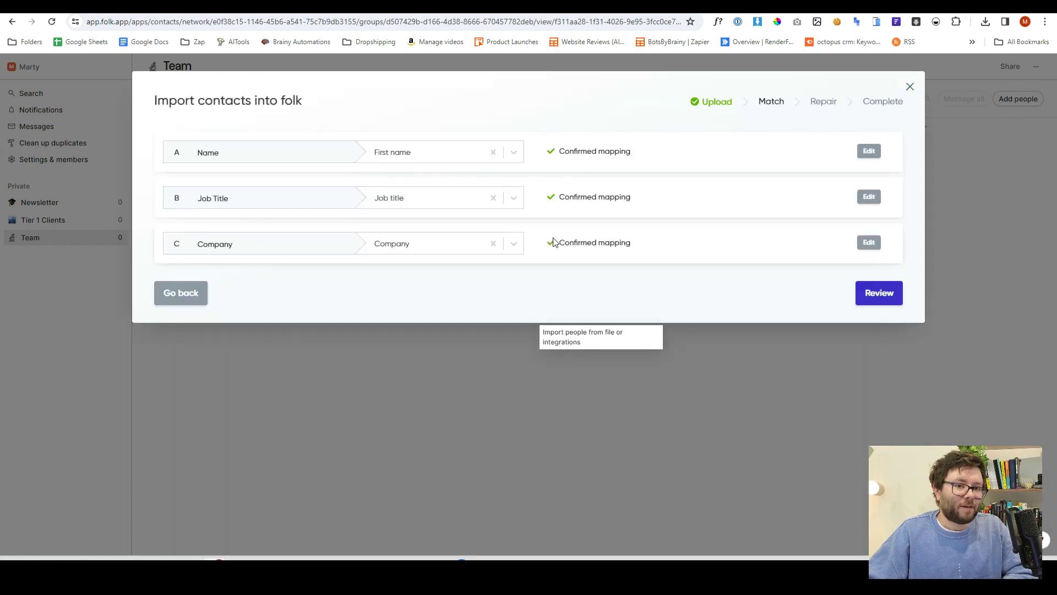
{"action": "left_click", "coordinate": [860, 290]}
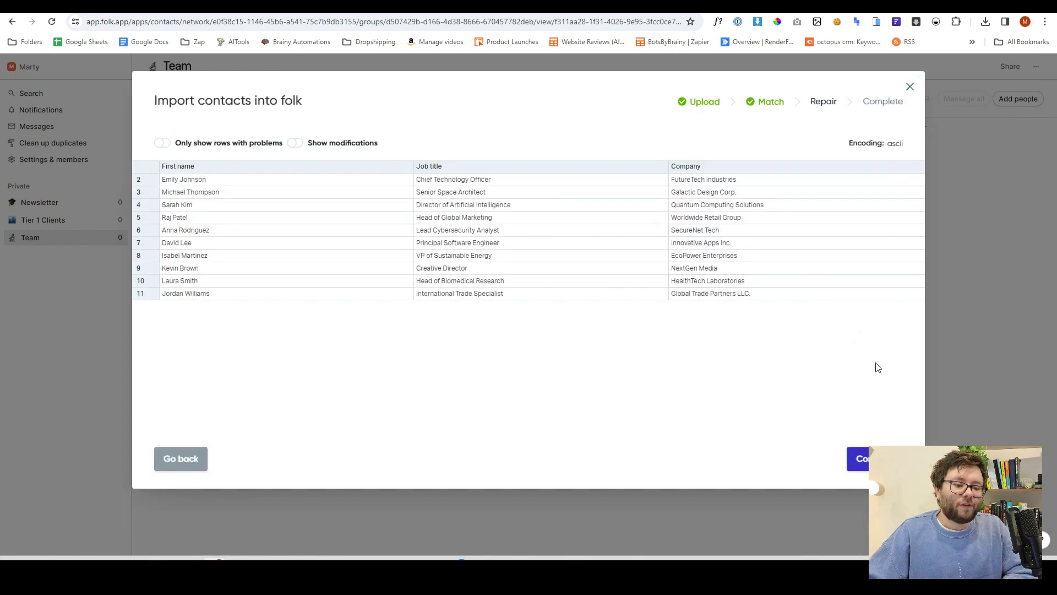
{"action": "left_click", "coordinate": [876, 458]}
{"action": "left_click", "coordinate": [597, 257]}
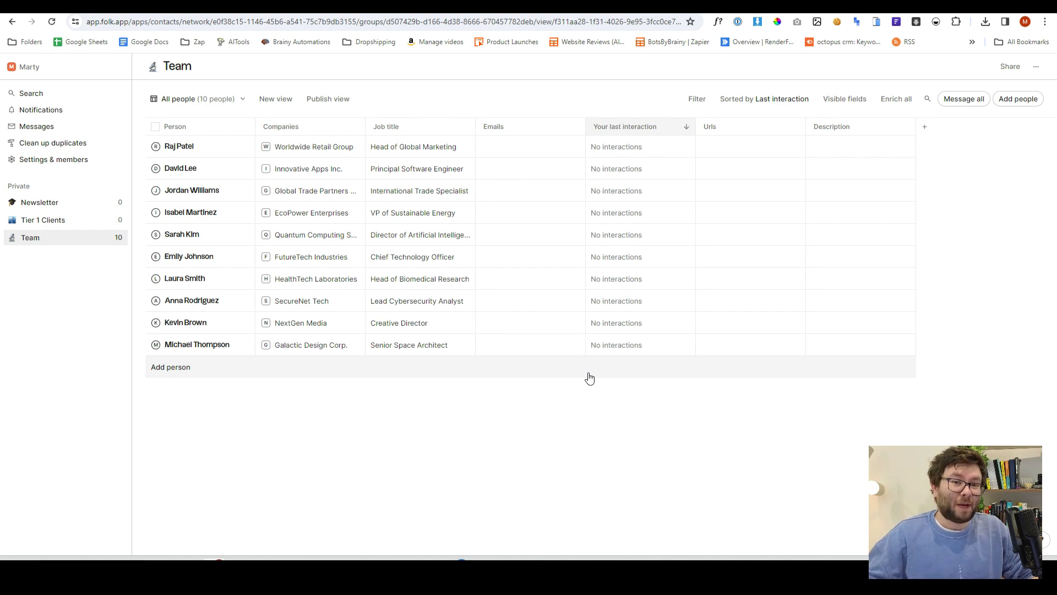
Enter an email address for the Worldwide Retail Group contact, dismissing a new-person entry
{"action": "left_click", "coordinate": [543, 149]}
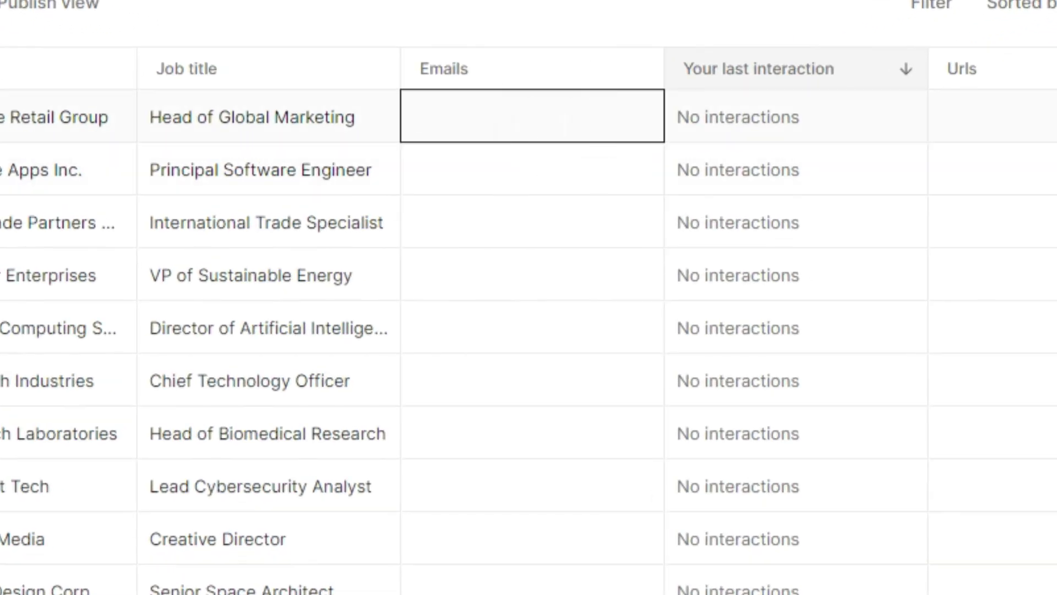
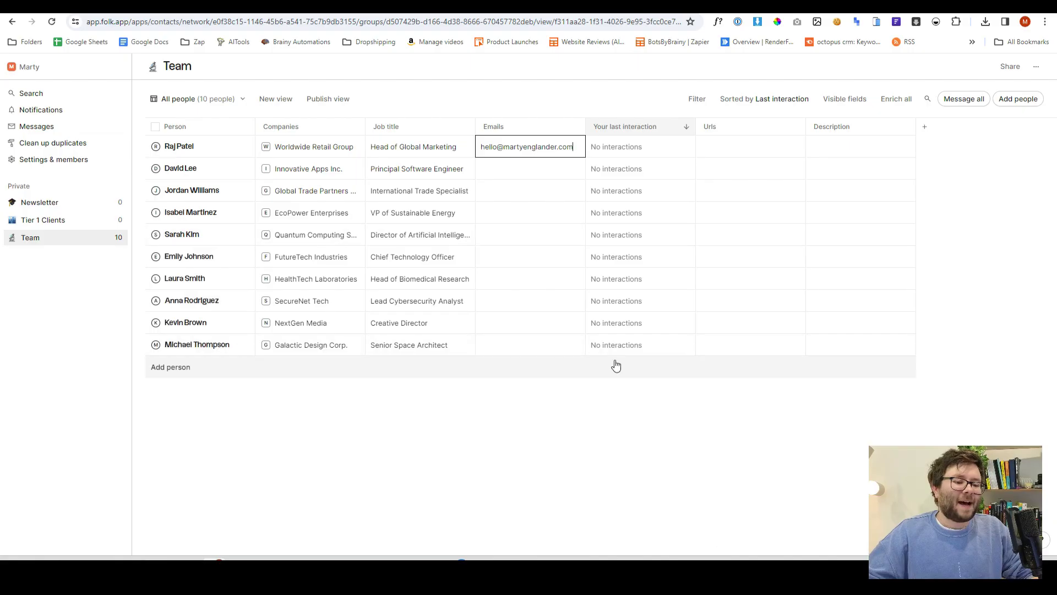
{"action": "left_click", "coordinate": [615, 366]}
{"action": "left_click", "coordinate": [611, 383]}
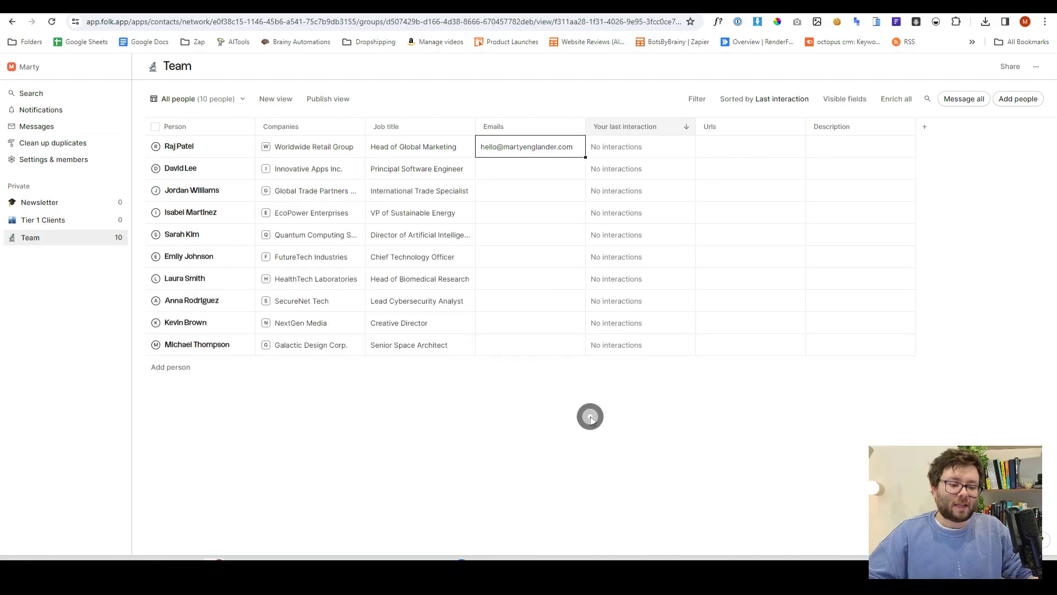
{"action": "left_click", "coordinate": [535, 259]}
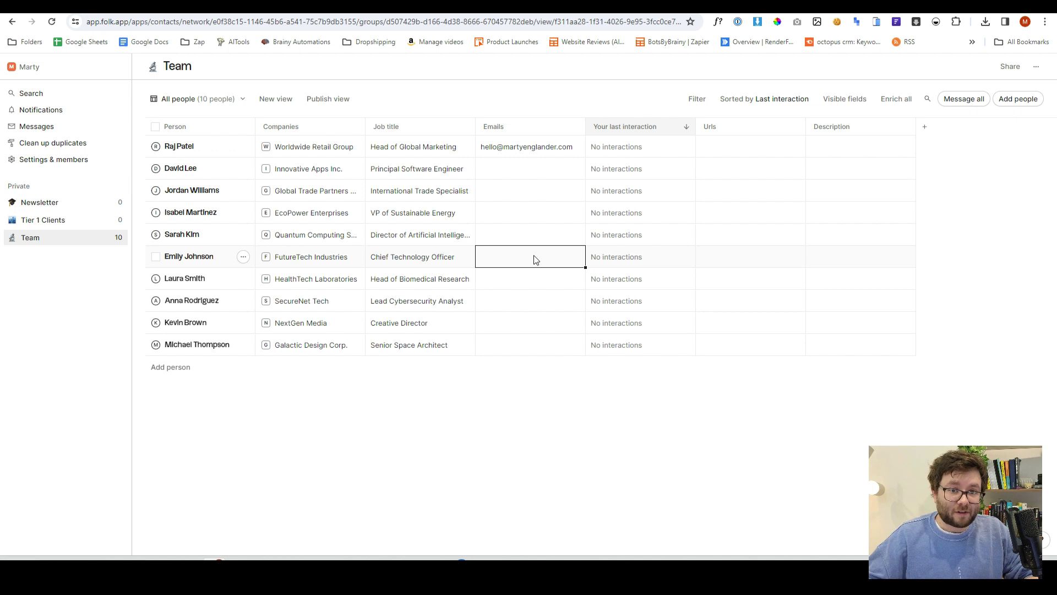
Create a new untitled board view for Team and move the SecureNet Tech card down one place
{"action": "left_click", "coordinate": [210, 100]}
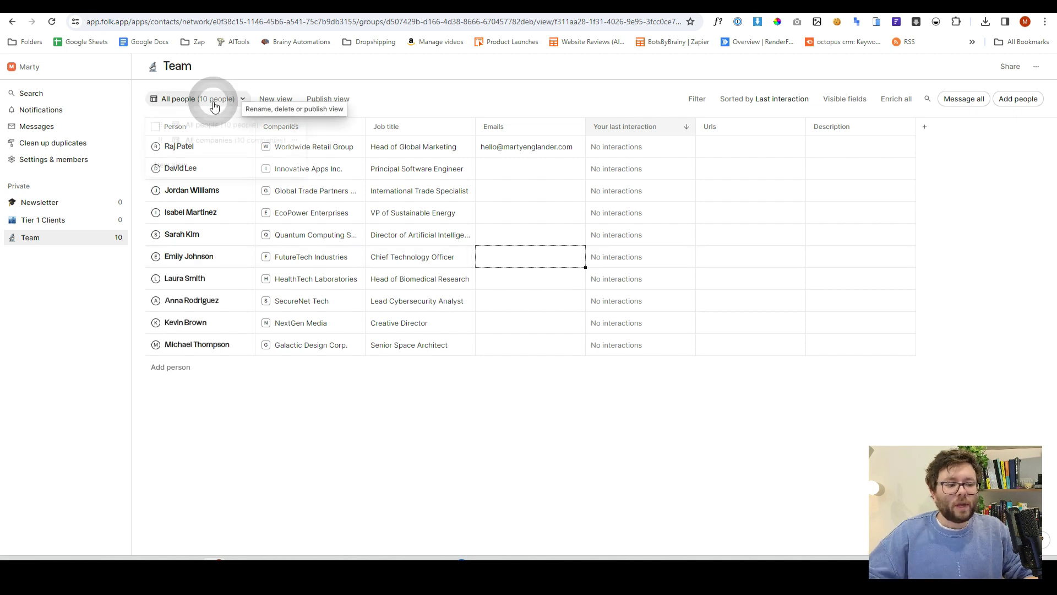
{"action": "left_click", "coordinate": [276, 98]}
{"action": "left_click", "coordinate": [389, 304]}
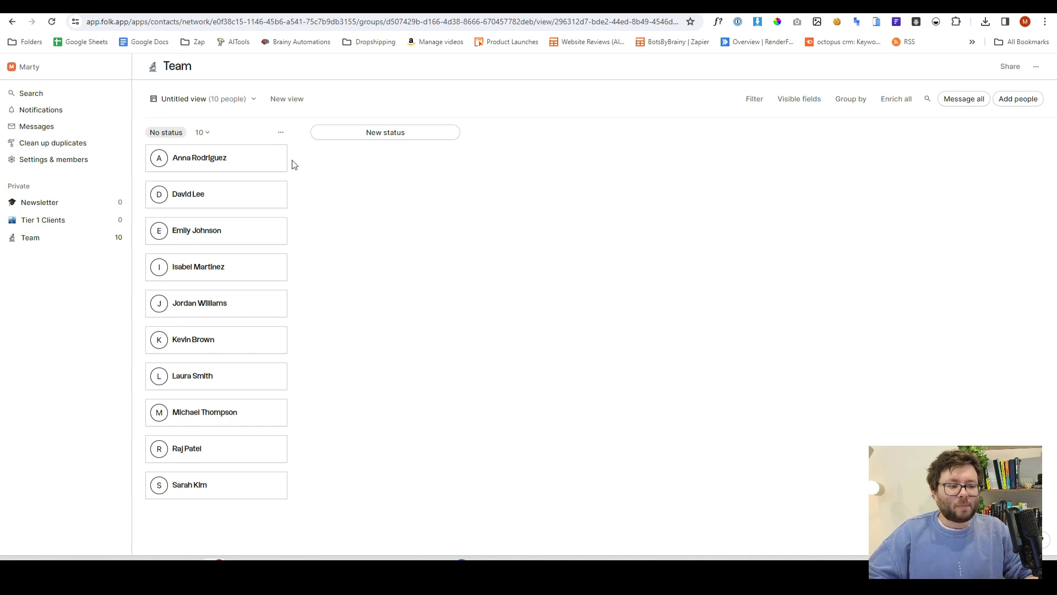
{"action": "left_click_drag", "start_coordinate": [283, 161], "coordinate": [220, 190]}
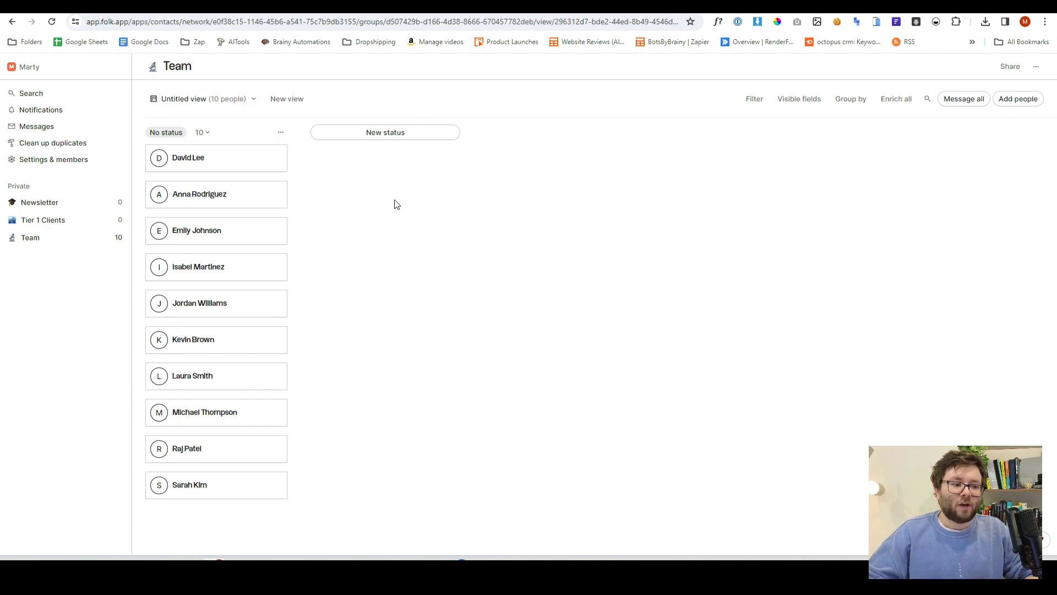
Add New, Processing and Closed status columns to the board
{"action": "left_click", "coordinate": [406, 135]}
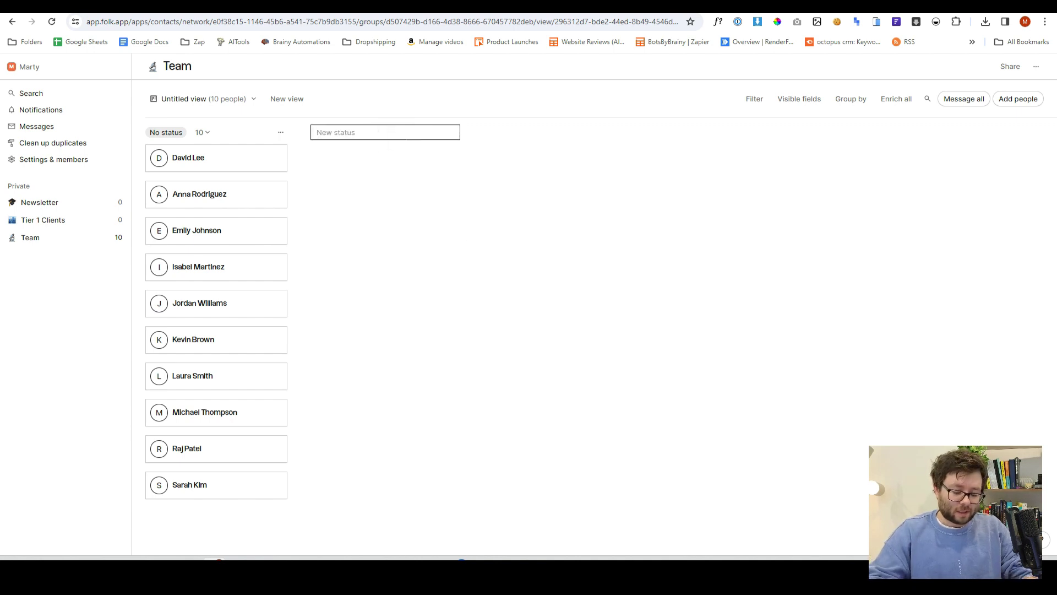
{"action": "type", "text": "New"}
{"action": "key", "text": "Return"}
{"action": "type", "text": "Pro"}
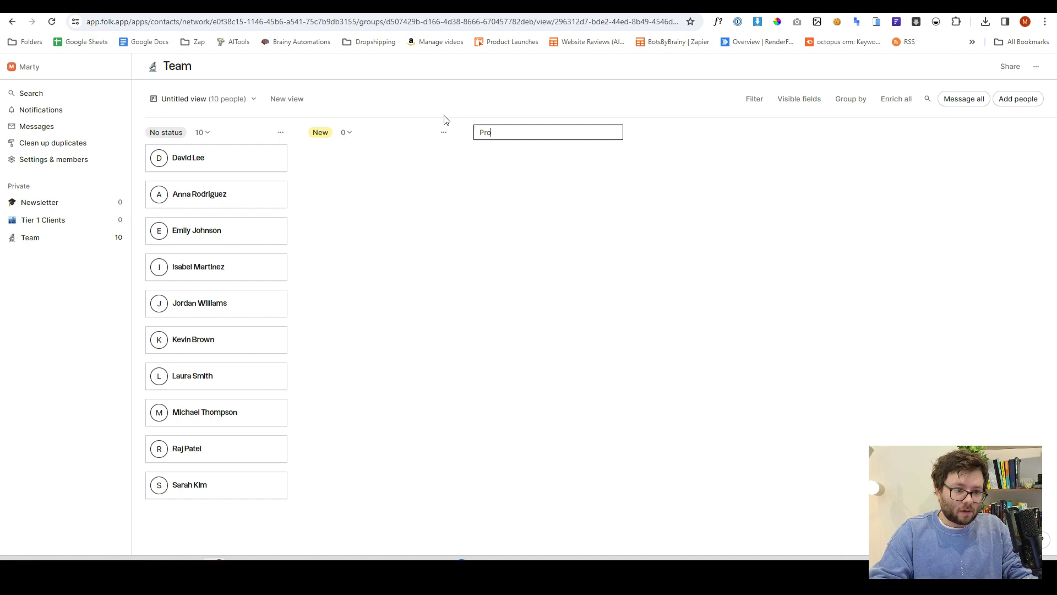
{"action": "type", "text": "cessing"}
{"action": "key", "text": "Return"}
{"action": "type", "text": "C"}
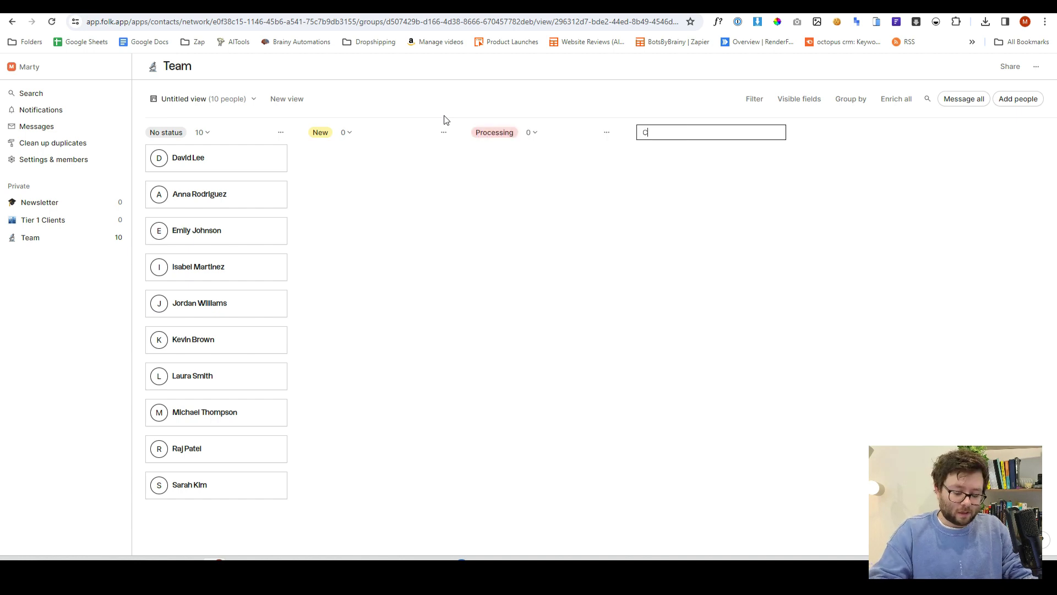
{"action": "type", "text": "losed"}
{"action": "key", "text": "Return"}
{"action": "left_click", "coordinate": [665, 365]}
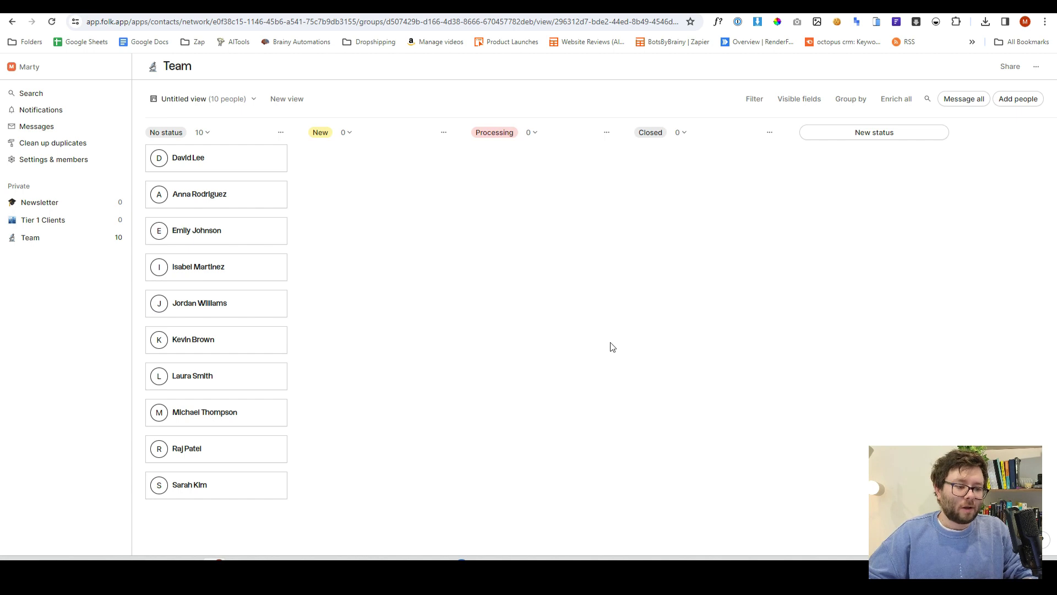
Put Innovative Apps Inc. in New, sort others into Processing and New, and Global Trade Partners into Closed
{"action": "left_click_drag", "start_coordinate": [203, 158], "coordinate": [517, 163]}
{"action": "left_click_drag", "start_coordinate": [250, 188], "coordinate": [413, 194]}
{"action": "left_click_drag", "start_coordinate": [218, 198], "coordinate": [683, 171]}
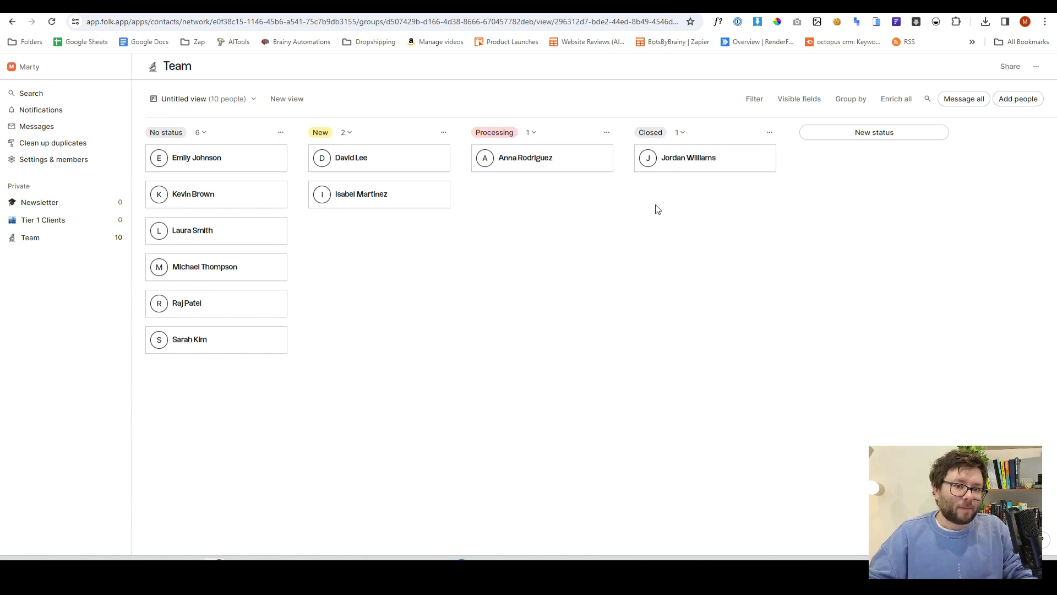
Open the Global Trade Partners contact's side panel, scroll its fields, then return to All people
{"action": "left_click", "coordinate": [678, 158]}
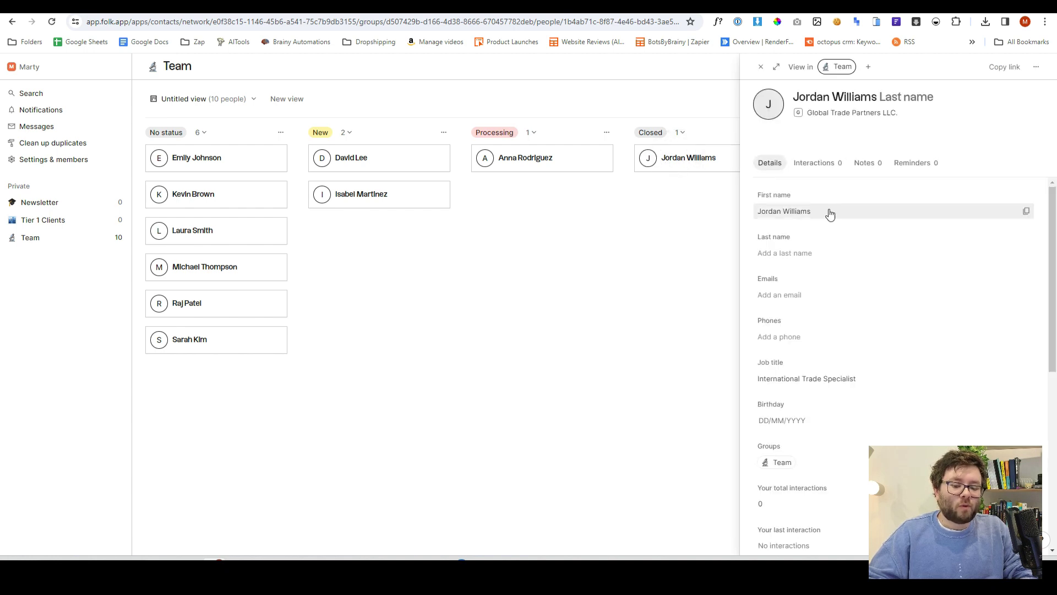
{"action": "scroll", "coordinate": [825, 215], "scroll_direction": "down", "scroll_amount": 4}
{"action": "scroll", "coordinate": [834, 535], "scroll_direction": "down", "scroll_amount": 3}
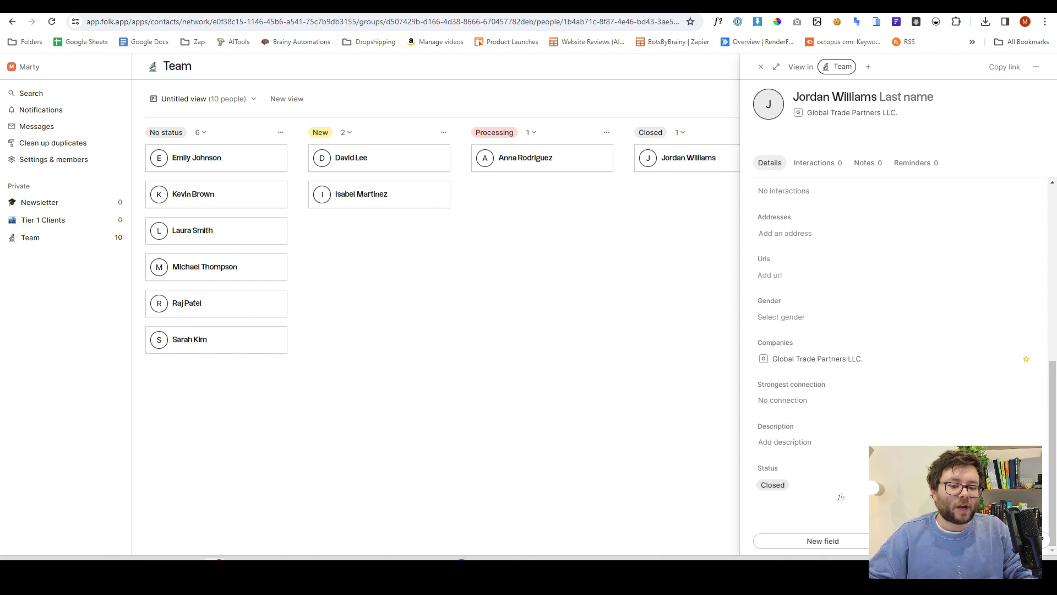
{"action": "scroll", "coordinate": [841, 497], "scroll_direction": "up", "scroll_amount": 4}
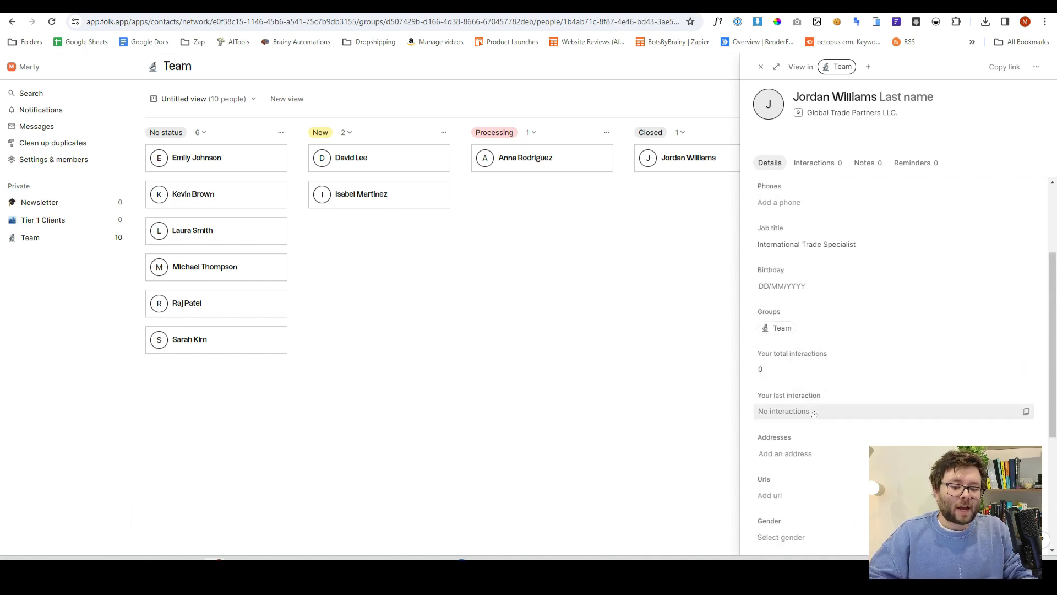
{"action": "left_click", "coordinate": [814, 412]}
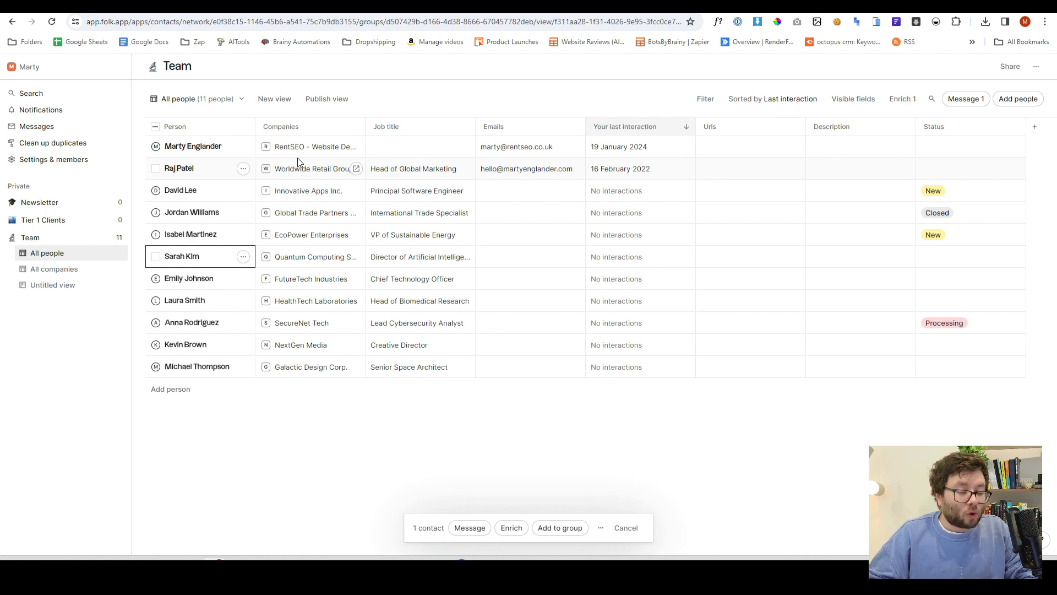
Open RentSEO's details, check its Interactions tab, and start a new email to them
{"action": "left_click", "coordinate": [190, 146]}
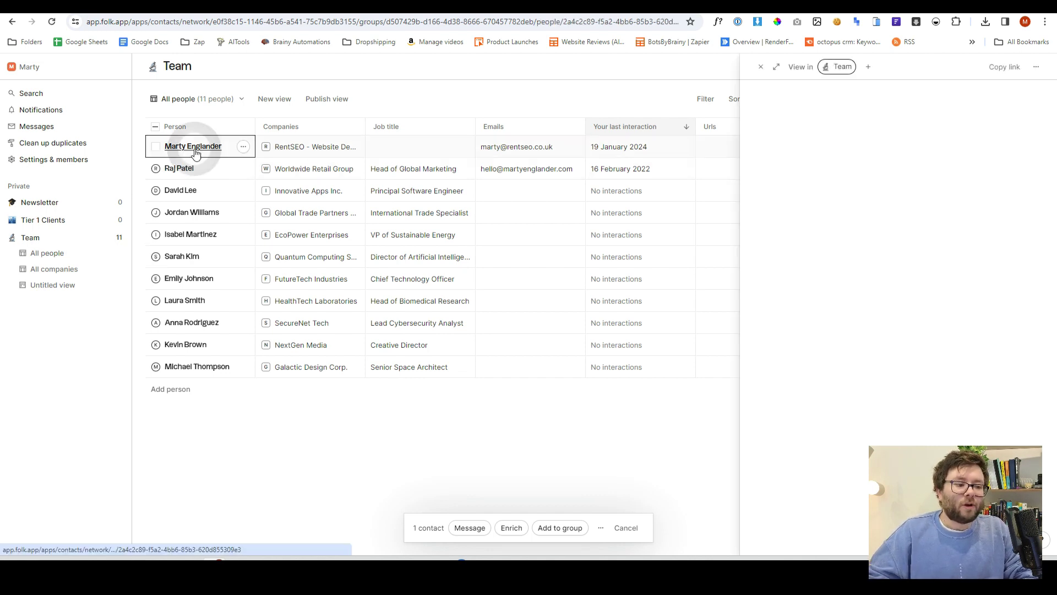
{"action": "left_click", "coordinate": [814, 180]}
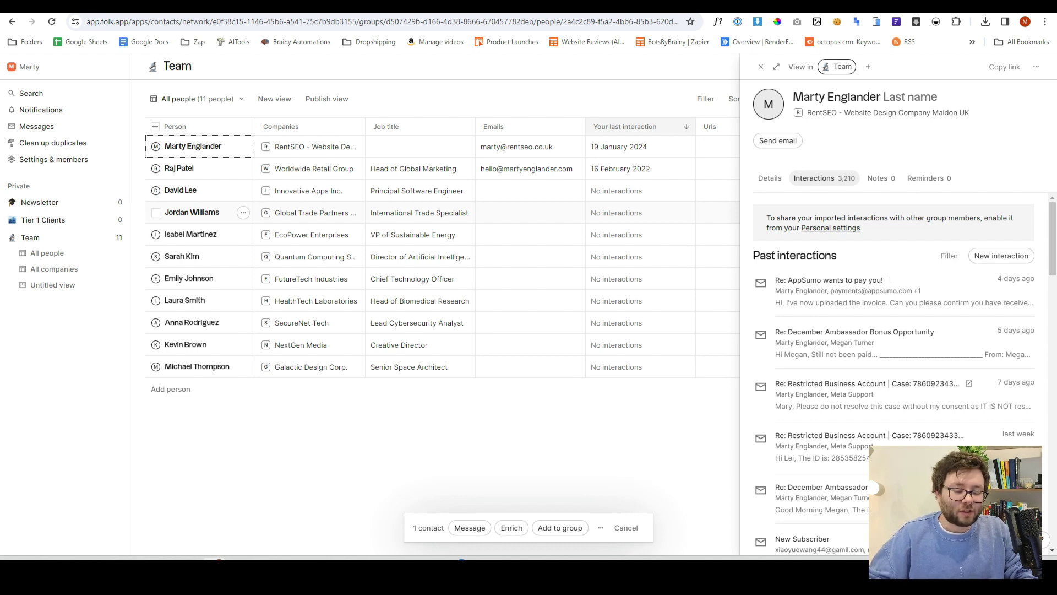
{"action": "left_click", "coordinate": [777, 140]}
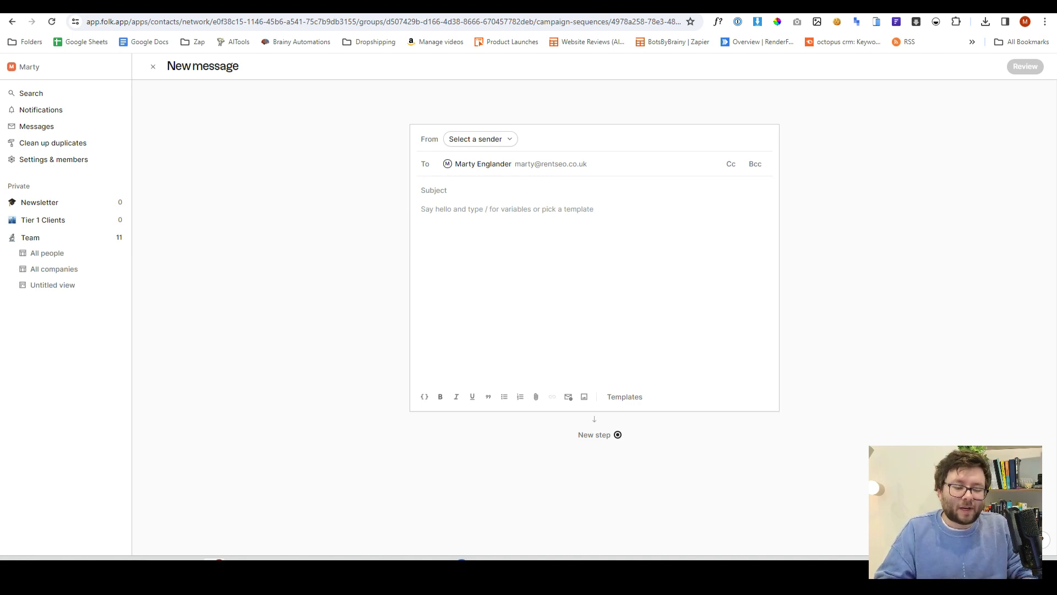
Write the greeting 'Hello' followed by the Name variable and a comma
{"action": "type", "text": "H"}
{"action": "type", "text": "ello "}
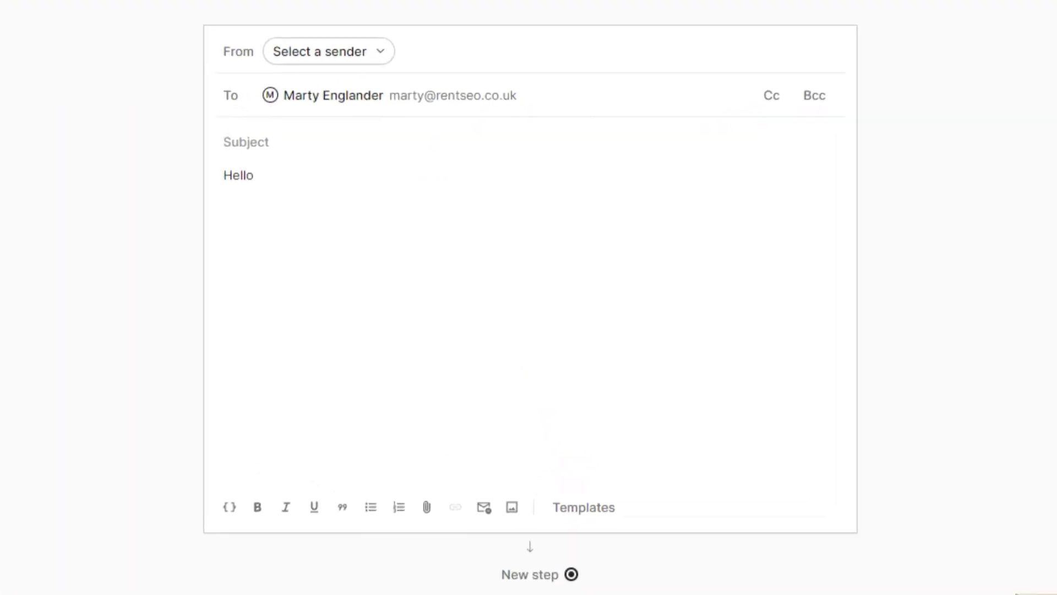
{"action": "type", "text": "/"}
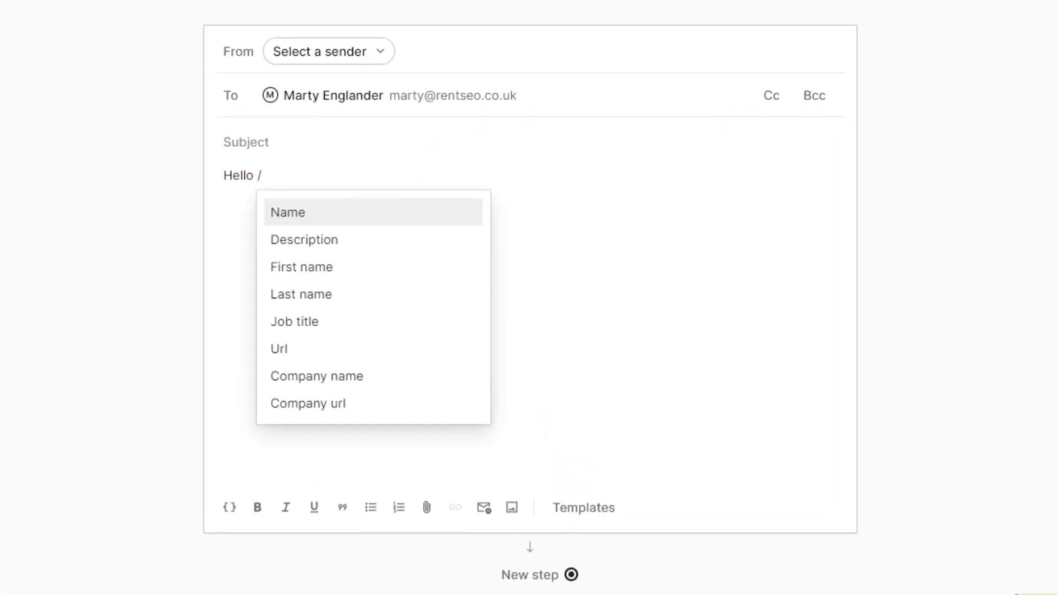
{"action": "key", "text": "Return"}
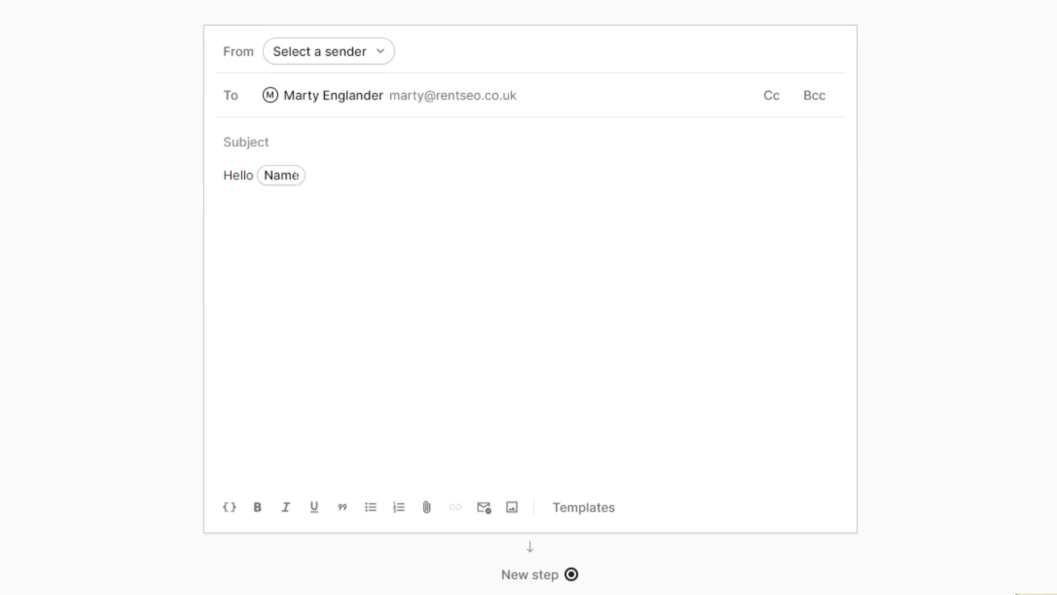
{"action": "type", "text": ","}
{"action": "key", "text": "Return"}
Add 'I was browsing your website' with Company url, then 'and thought you could try these tips:'
{"action": "type", "text": "I was browsing your website "}
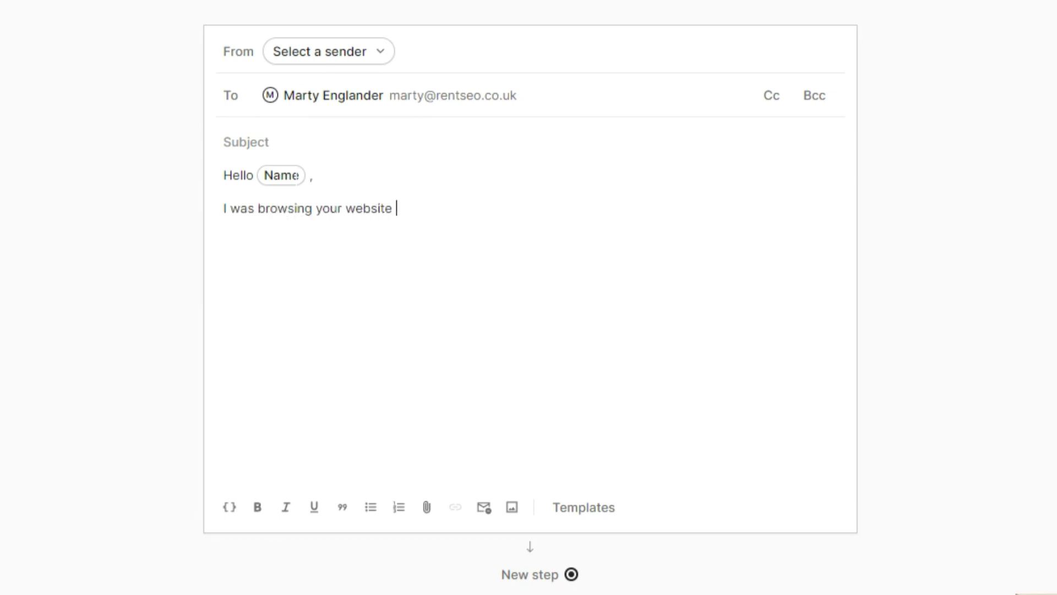
{"action": "type", "text": "{"}
{"action": "key", "text": "BackSpace"}
{"action": "type", "text": "/"}
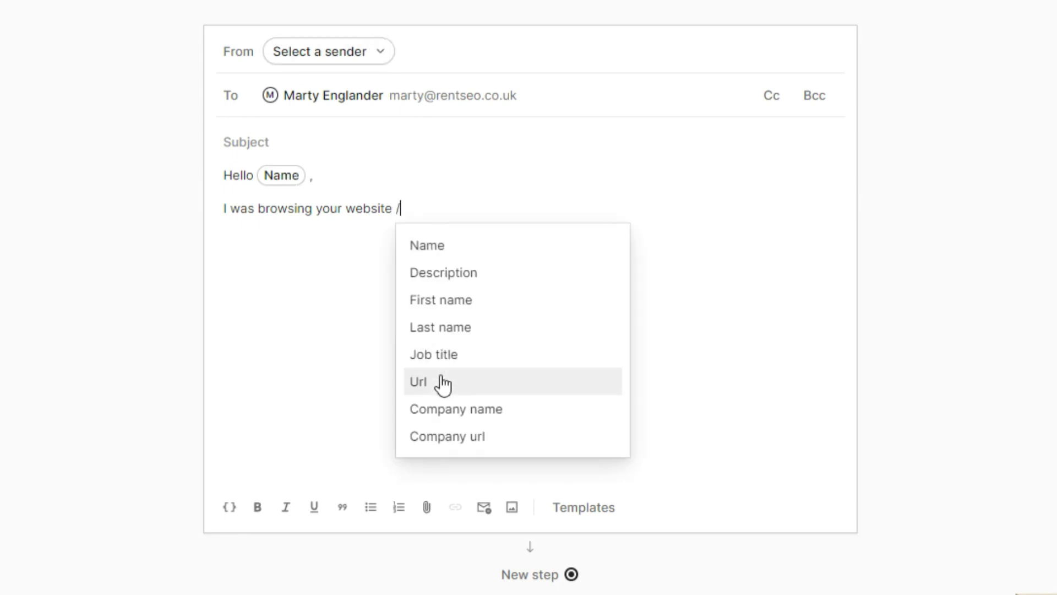
{"action": "left_click", "coordinate": [441, 438]}
{"action": "type", "text": "any url an"}
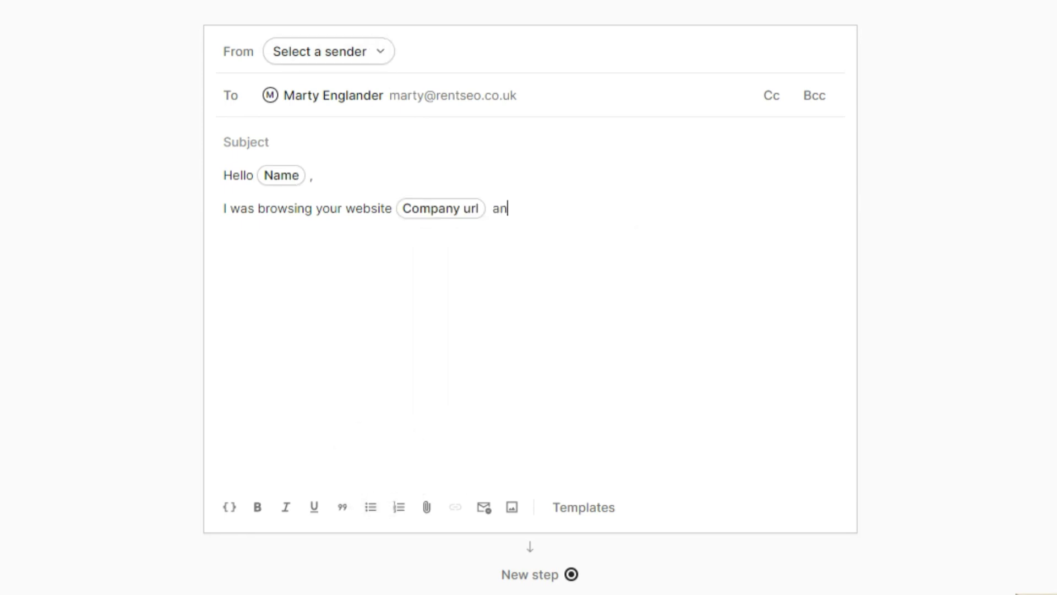
{"action": "type", "text": "d thought yo"}
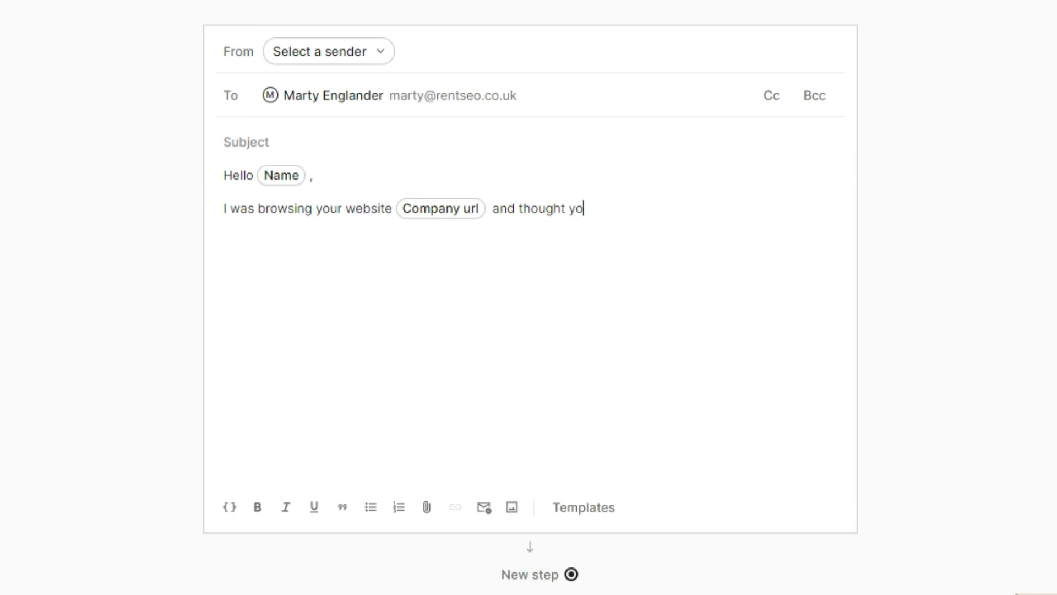
{"action": "type", "text": "u could try these "}
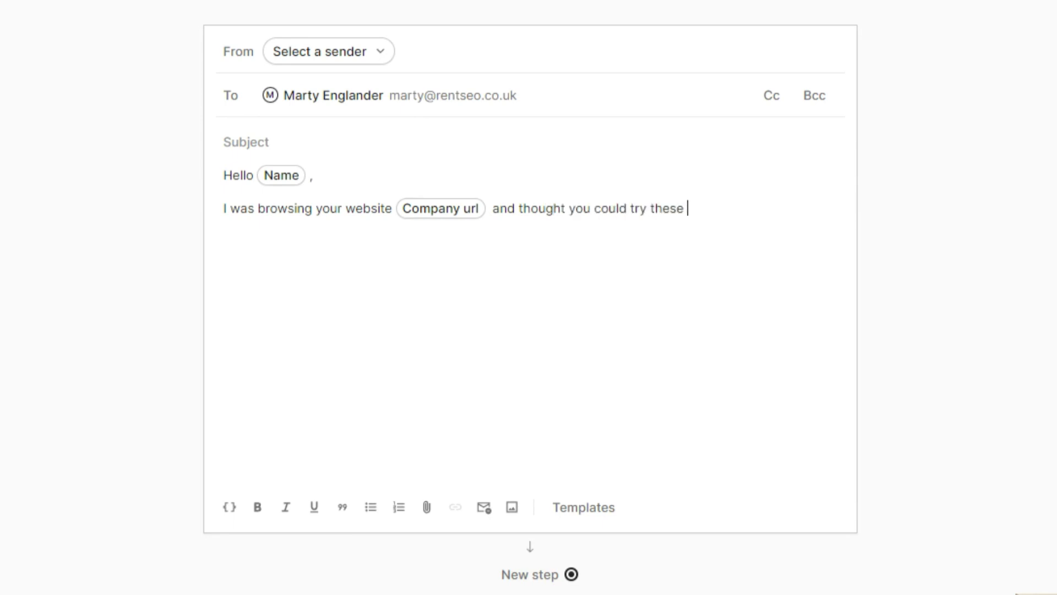
{"action": "type", "text": "tips:"}
{"action": "key", "text": "Return"}
{"action": "type", "text": "/"}
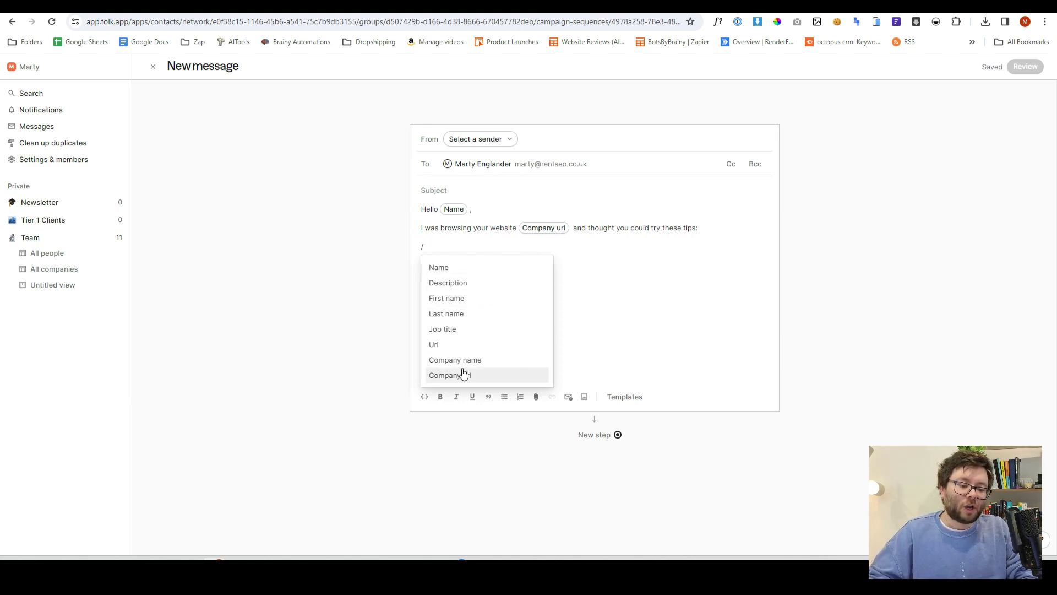
{"action": "key", "text": "BackSpace"}
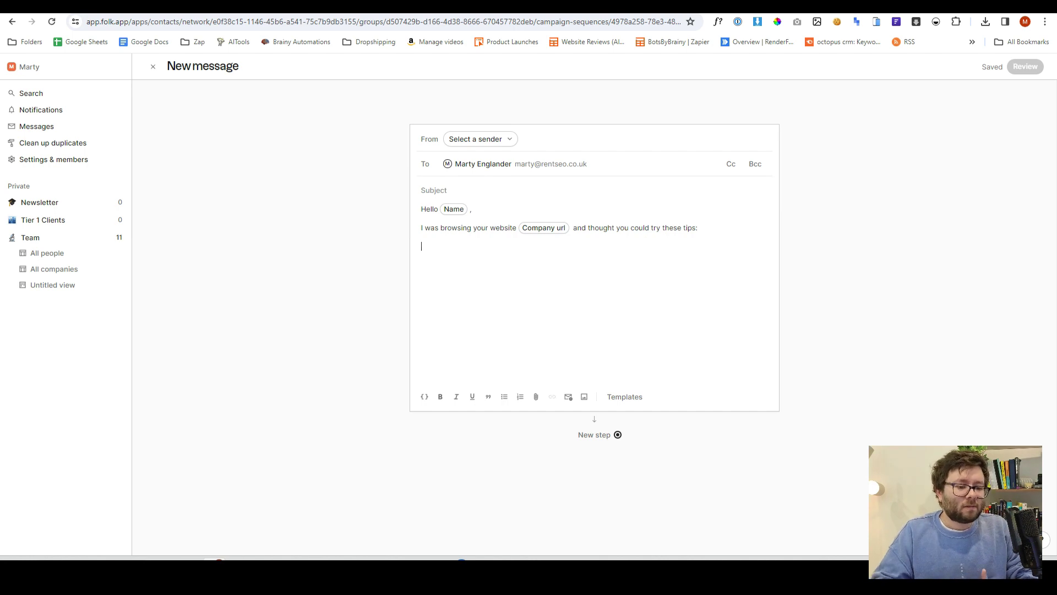
{"action": "key", "text": "Escape"}
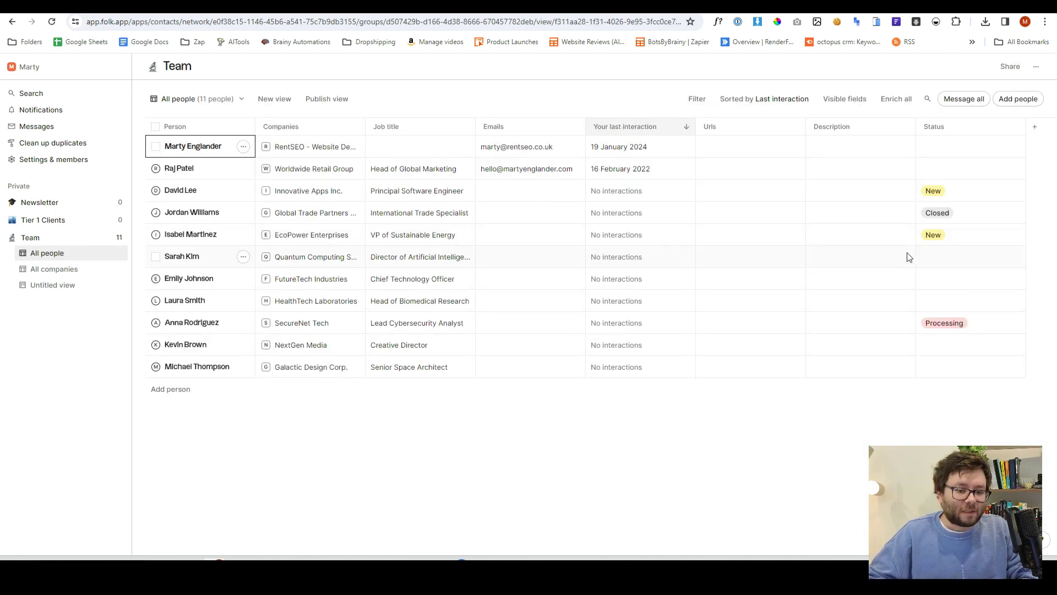
Add a Magic field column using the Generate company description prompt example and save it
{"action": "left_click", "coordinate": [1036, 130]}
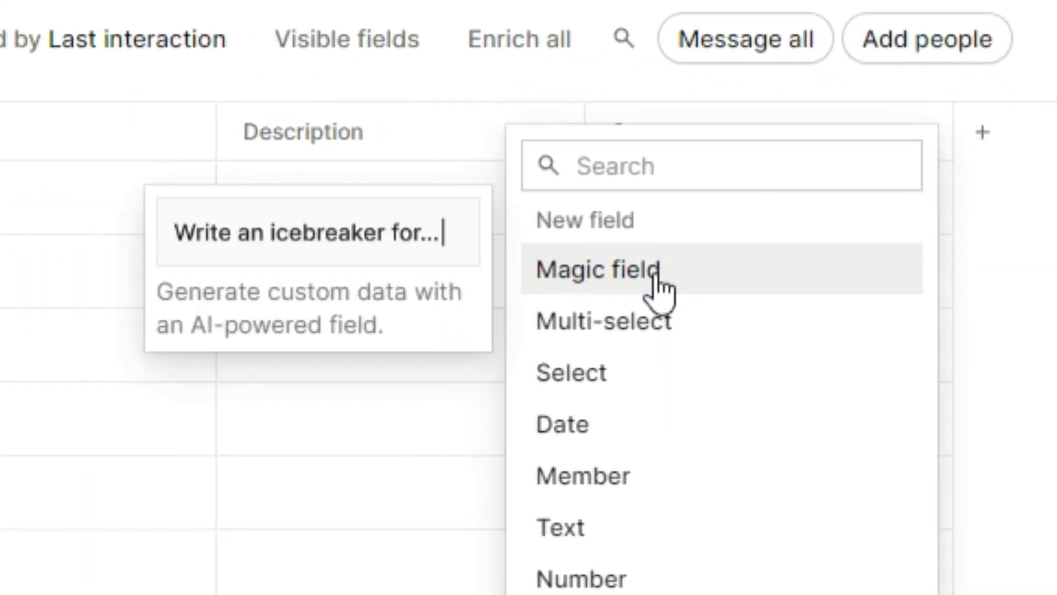
{"action": "left_click", "coordinate": [659, 282]}
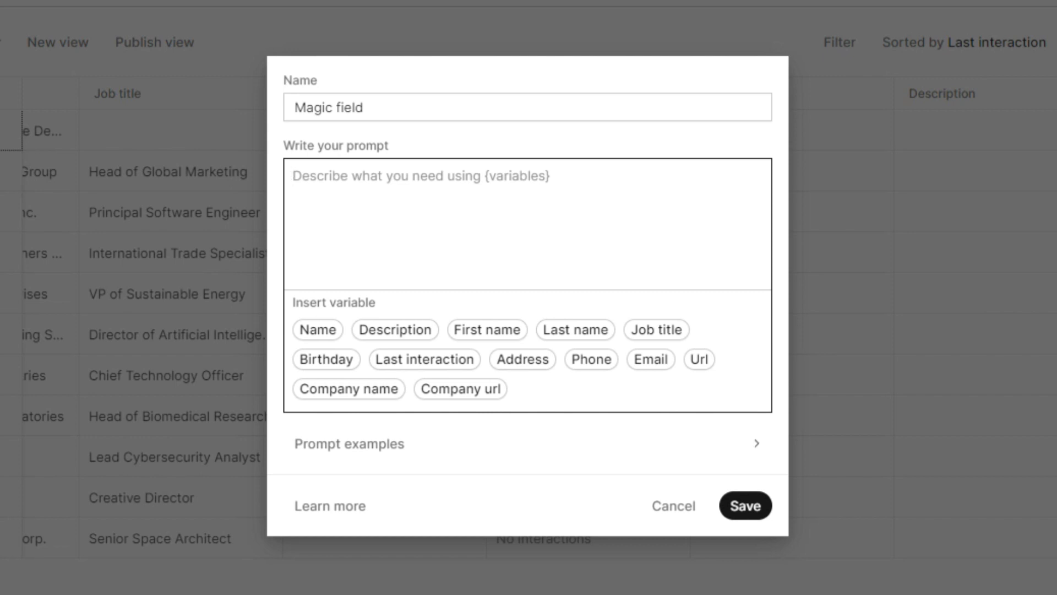
{"action": "left_click", "coordinate": [463, 447]}
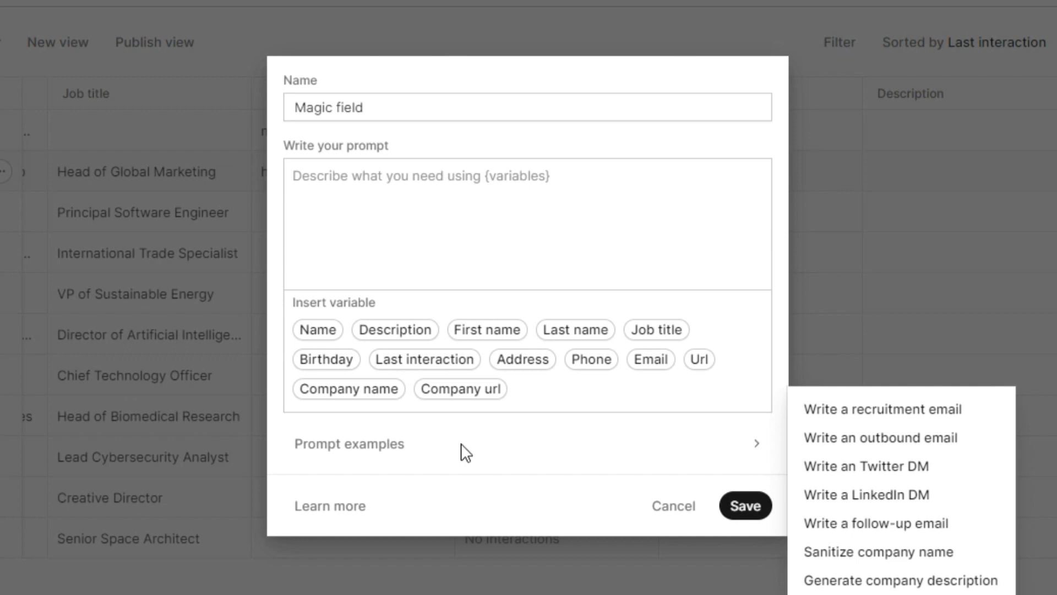
{"action": "left_click", "coordinate": [861, 579]}
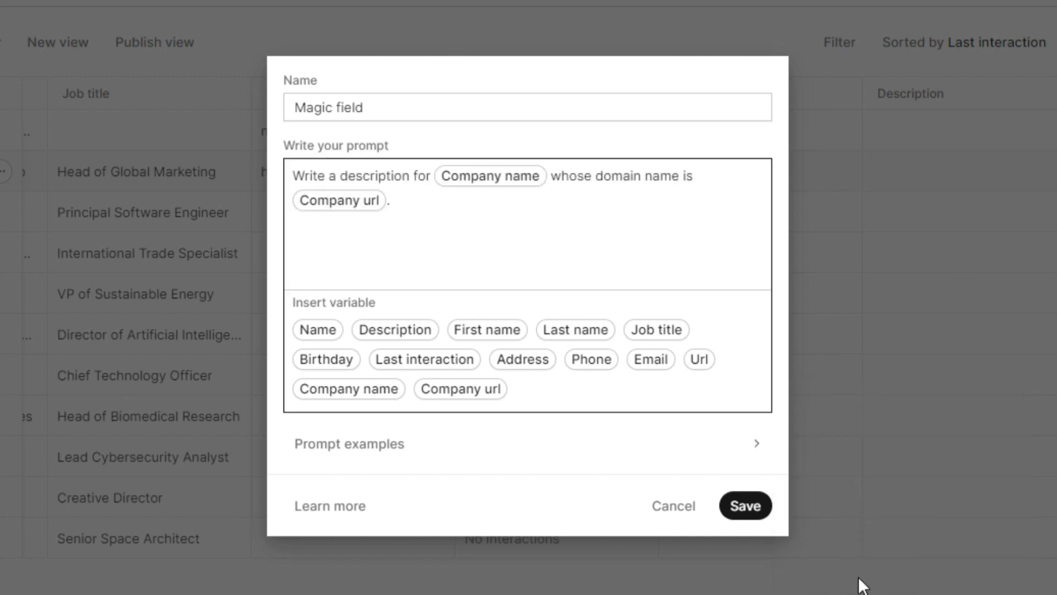
{"action": "left_click_drag", "start_coordinate": [317, 176], "coordinate": [418, 175]}
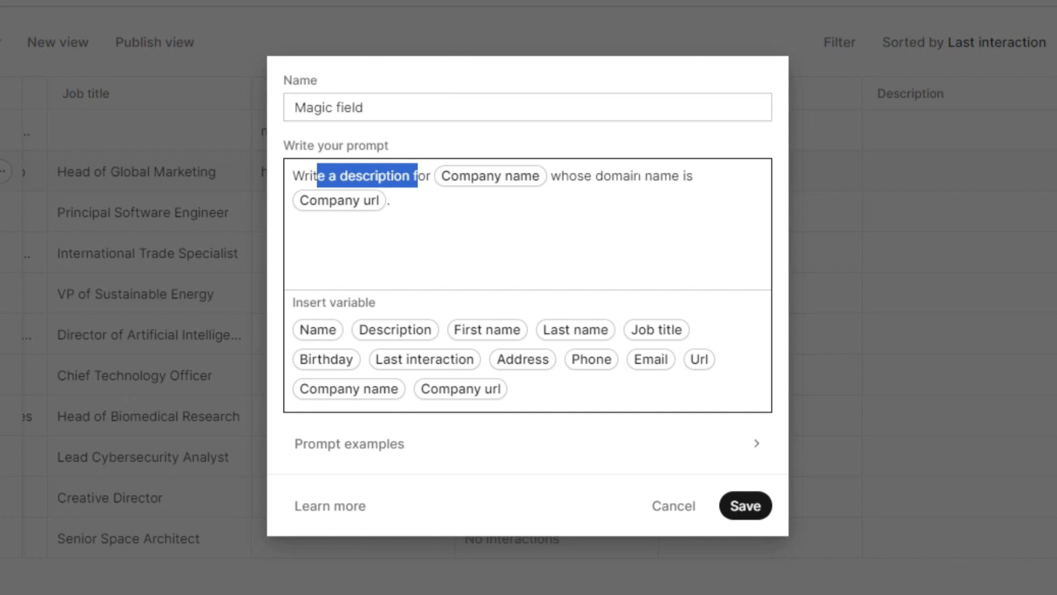
{"action": "left_click", "coordinate": [750, 507]}
{"action": "left_click", "coordinate": [358, 131]}
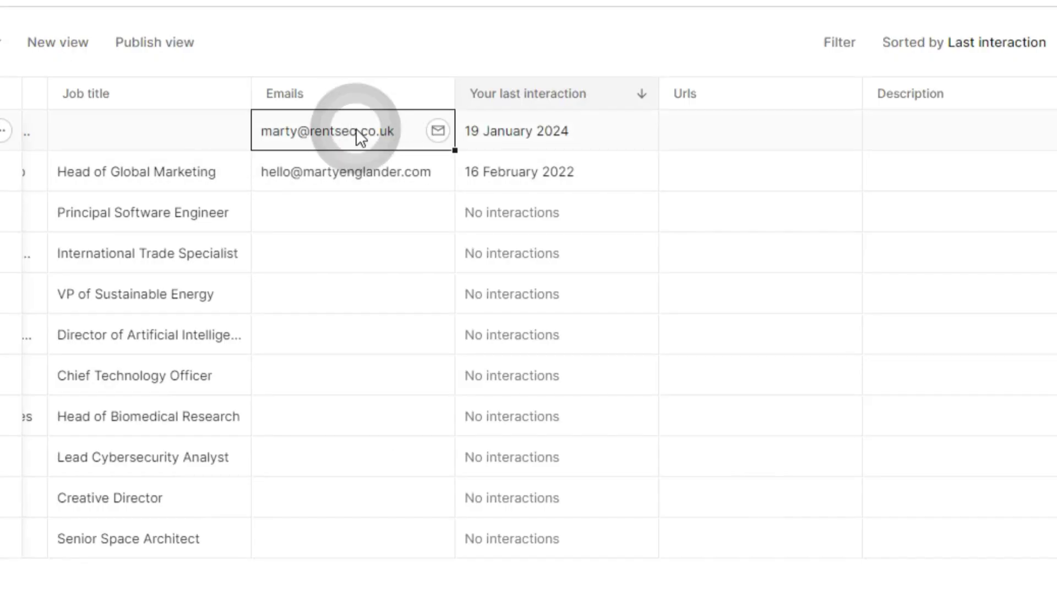
{"action": "left_click", "coordinate": [759, 137]}
{"action": "type", "text": "h"}
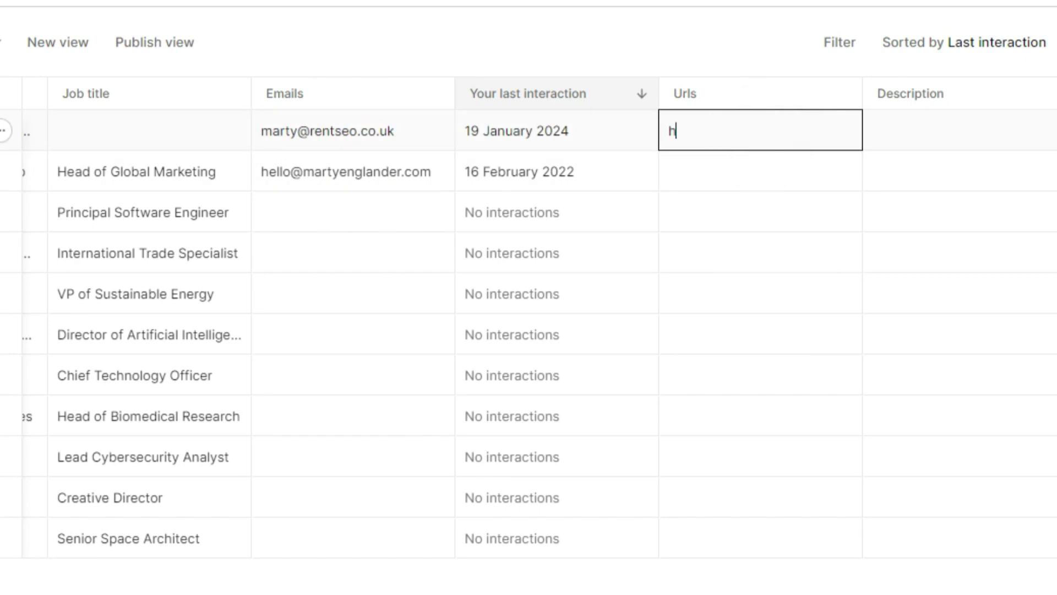
{"action": "type", "text": "ttps://rentseo.co.uk"}
{"action": "key", "text": "Return"}
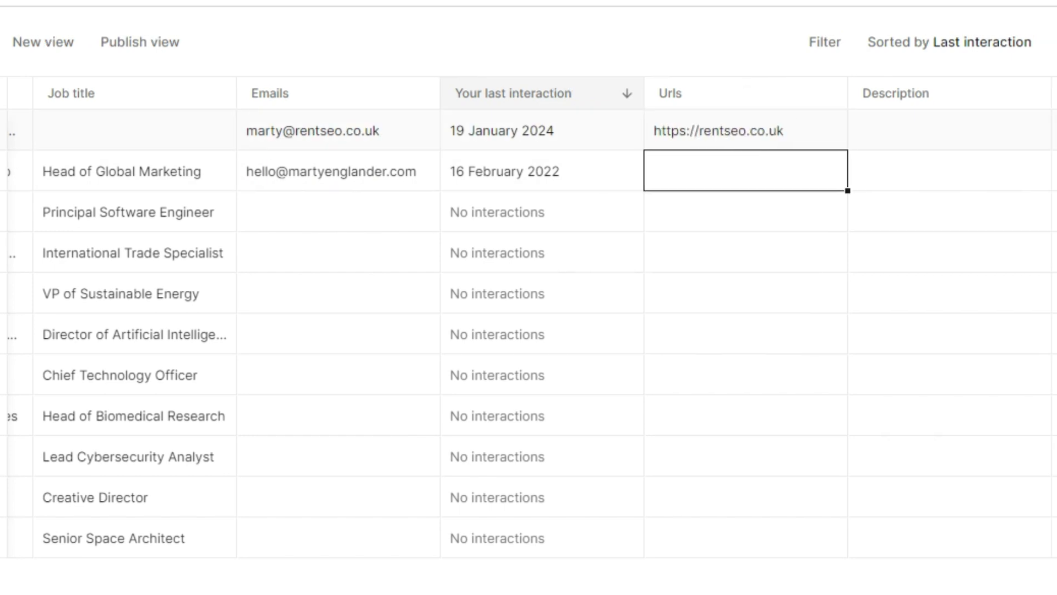
{"action": "scroll", "coordinate": [529, 297], "scroll_direction": "right", "scroll_amount": 5}
{"action": "left_click", "coordinate": [870, 131]}
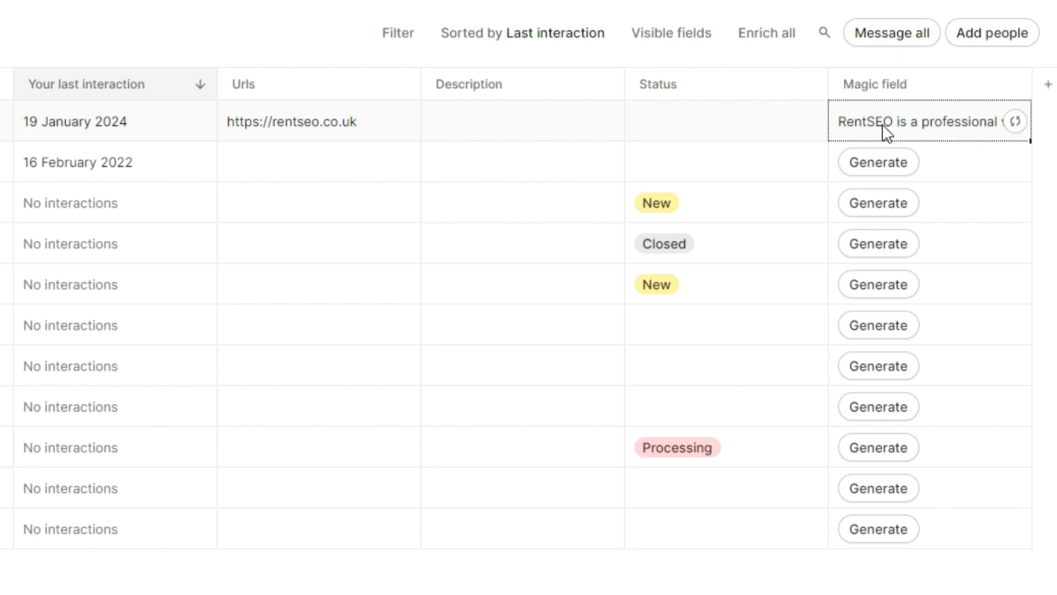
{"action": "left_click", "coordinate": [882, 124]}
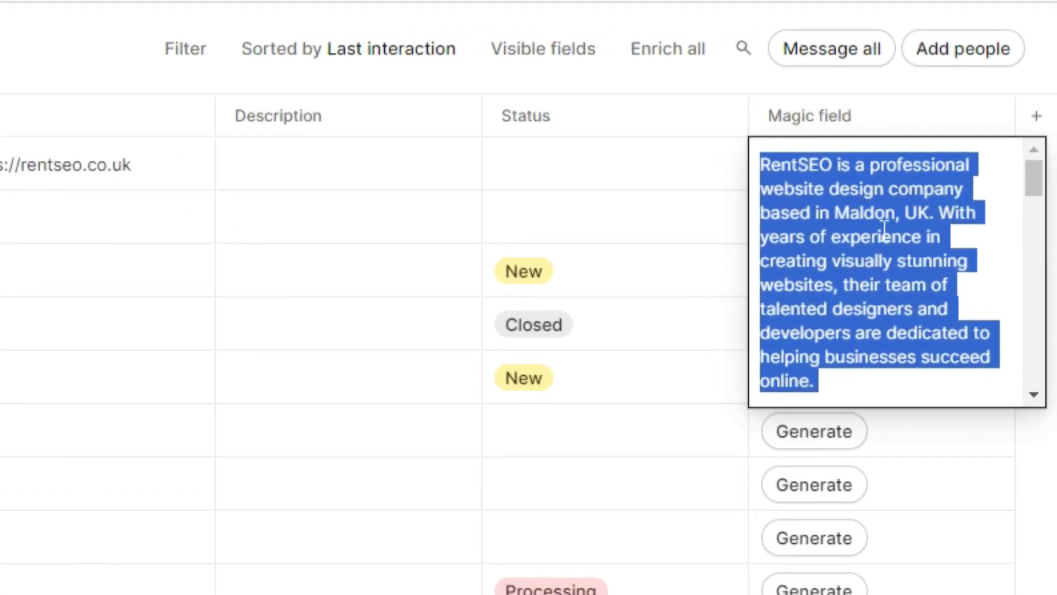
{"action": "key", "text": "Escape"}
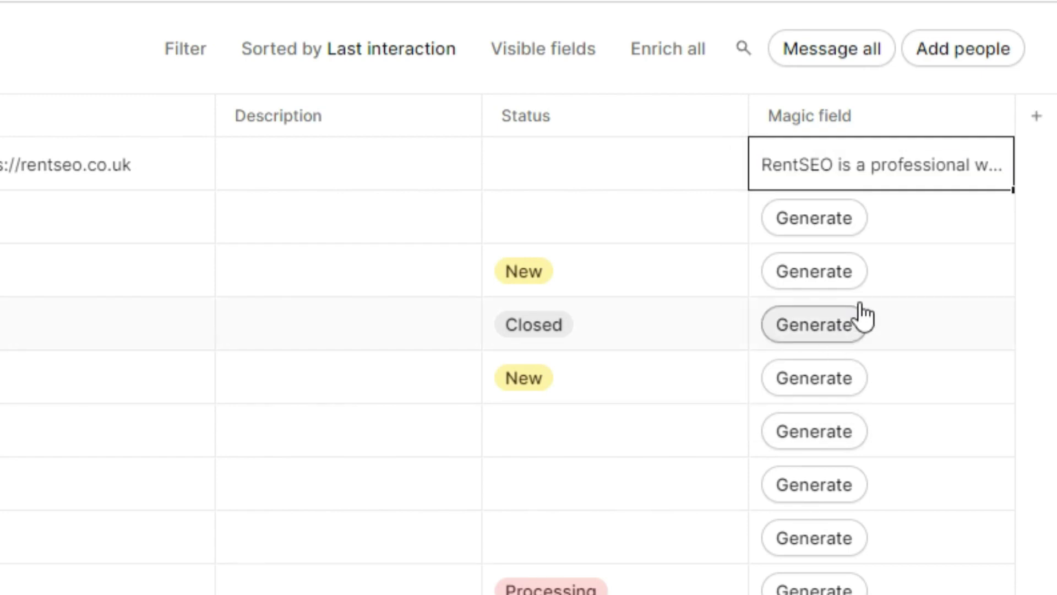
Rename the Magic field column to AI Description
{"action": "left_click", "coordinate": [994, 117]}
{"action": "triple_click", "coordinate": [842, 181]}
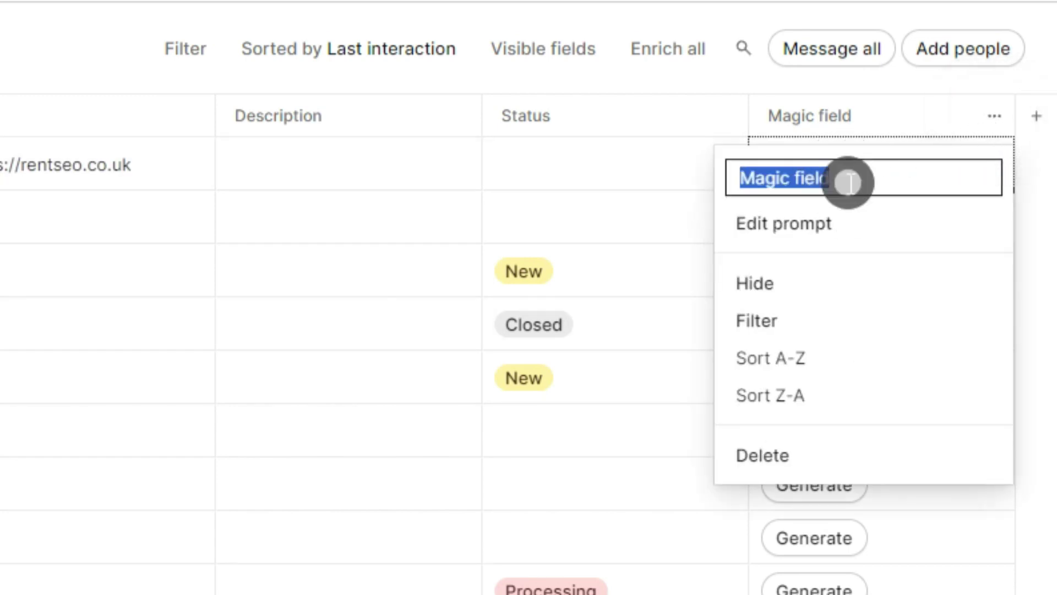
{"action": "type", "text": "AI Description"}
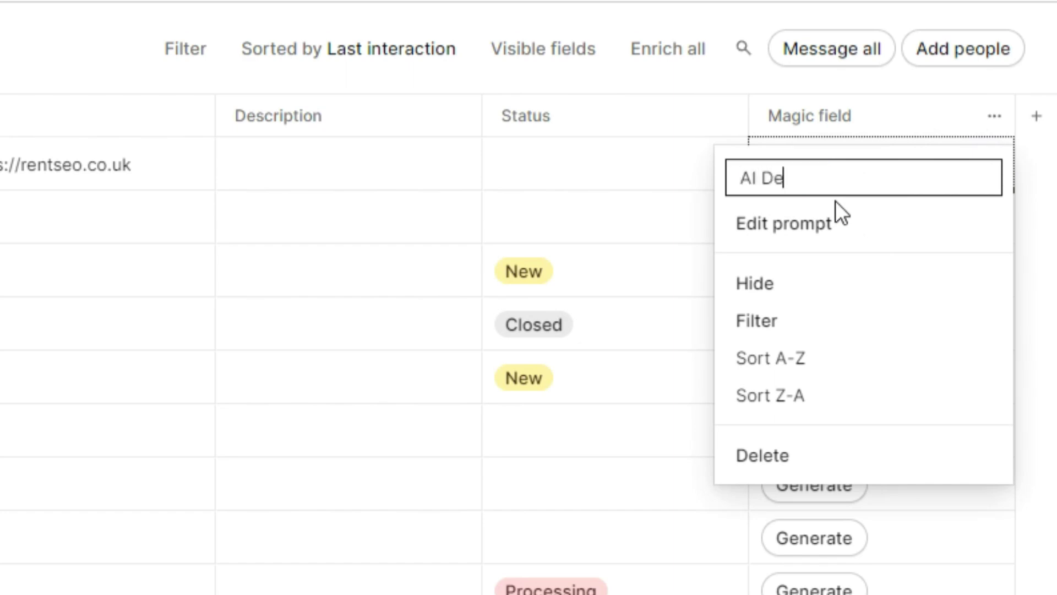
{"action": "key", "text": "Return"}
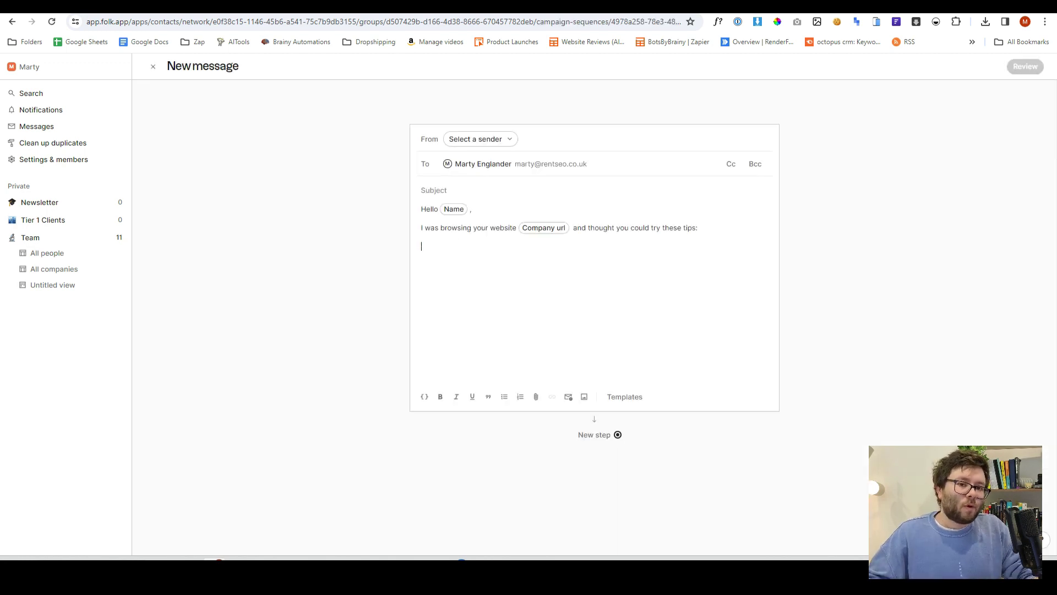
Insert the AI Description variable into the email body below the tips sentence
{"action": "left_click", "coordinate": [427, 402]}
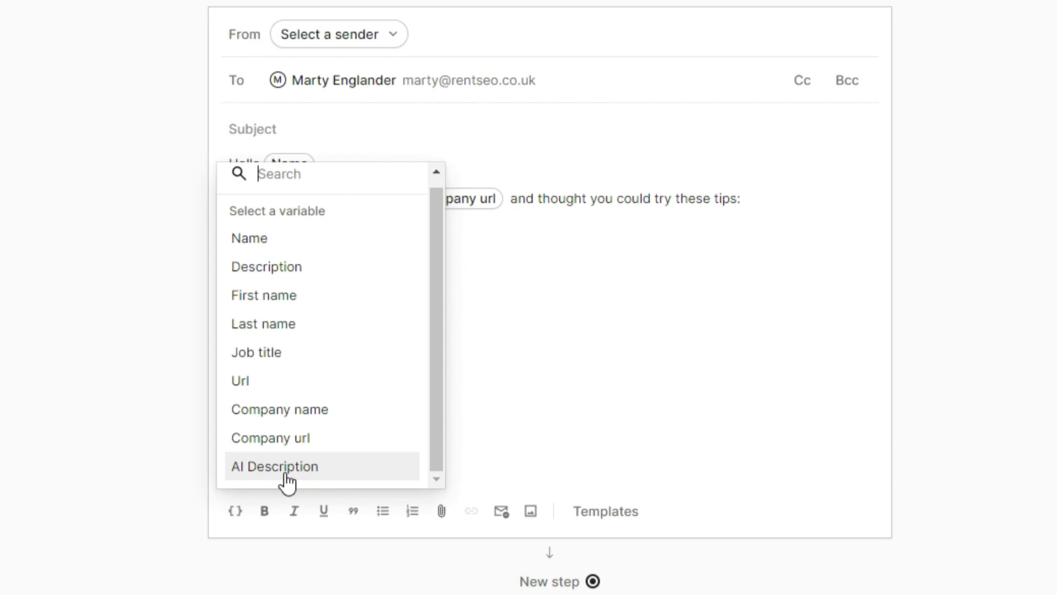
{"action": "left_click", "coordinate": [286, 480]}
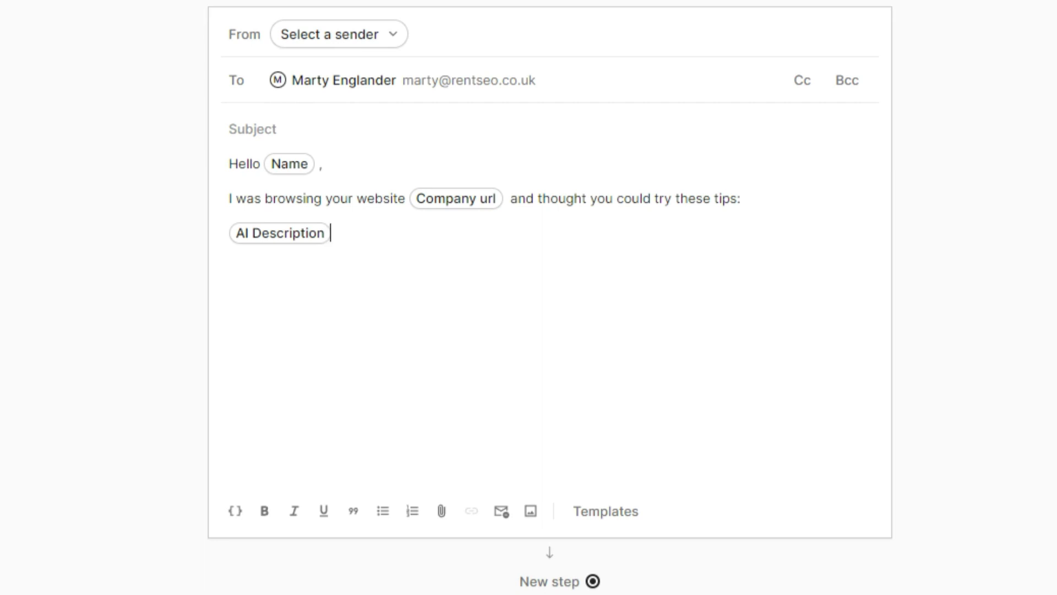
{"action": "left_click_drag", "start_coordinate": [765, 191], "coordinate": [323, 198]}
{"action": "left_click", "coordinate": [324, 198]}
{"action": "left_click_drag", "start_coordinate": [791, 199], "coordinate": [558, 198]}
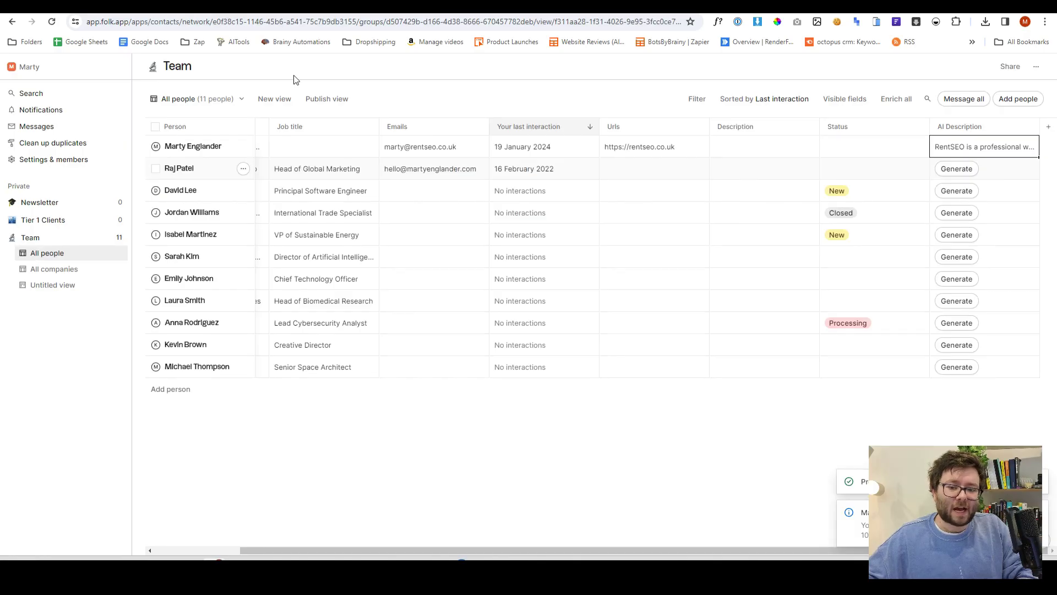
Add a Magic field prompting 'Write 3 useful tips to improve this business type…' with AI Description
{"action": "left_click", "coordinate": [1048, 127]}
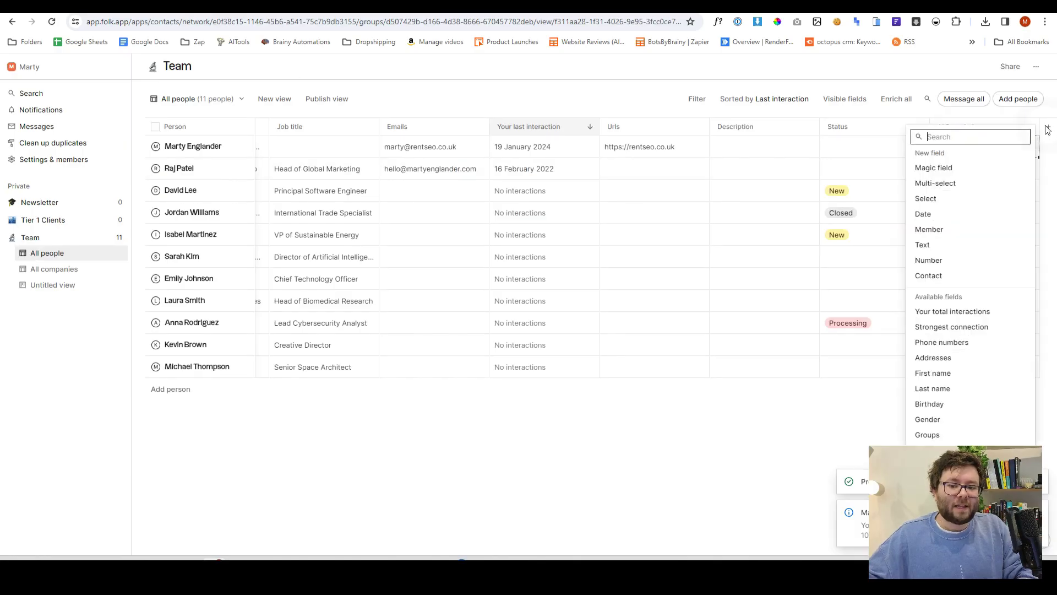
{"action": "left_click", "coordinate": [943, 166]}
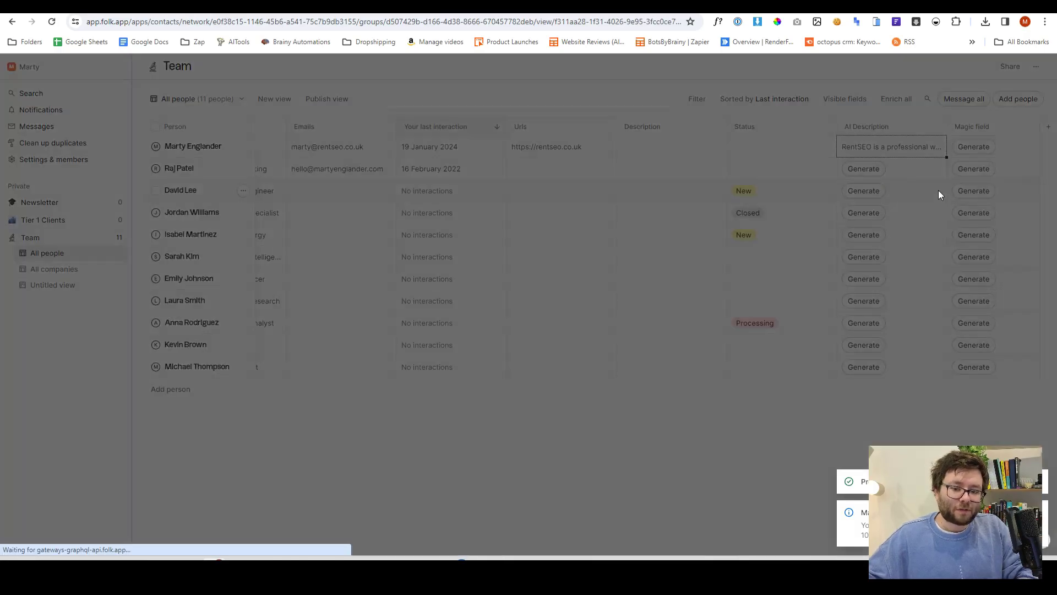
{"action": "left_click", "coordinate": [613, 194]}
{"action": "type", "text": "Write "}
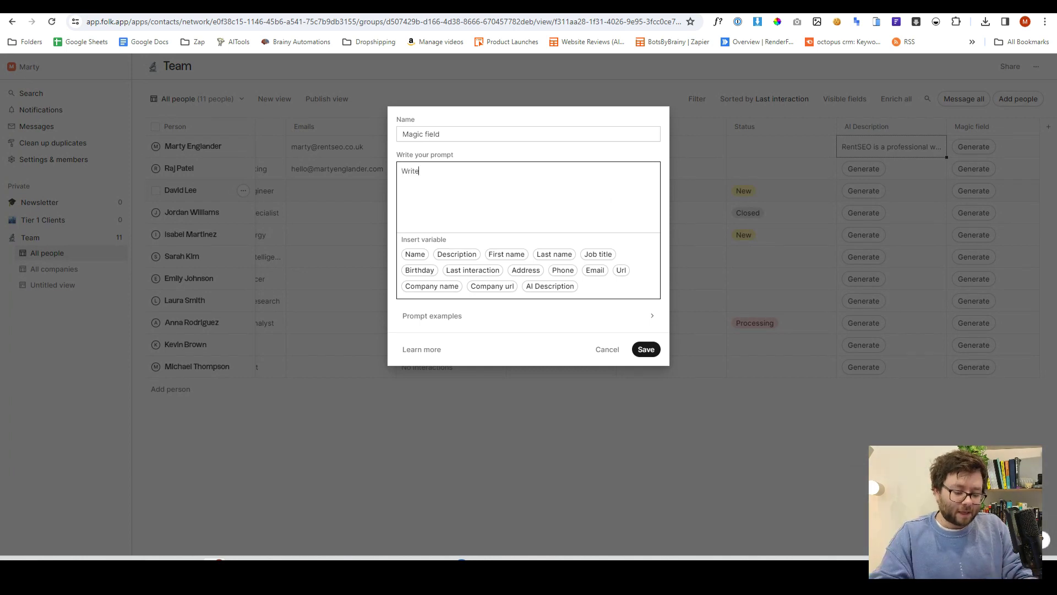
{"action": "type", "text": "3 useful"}
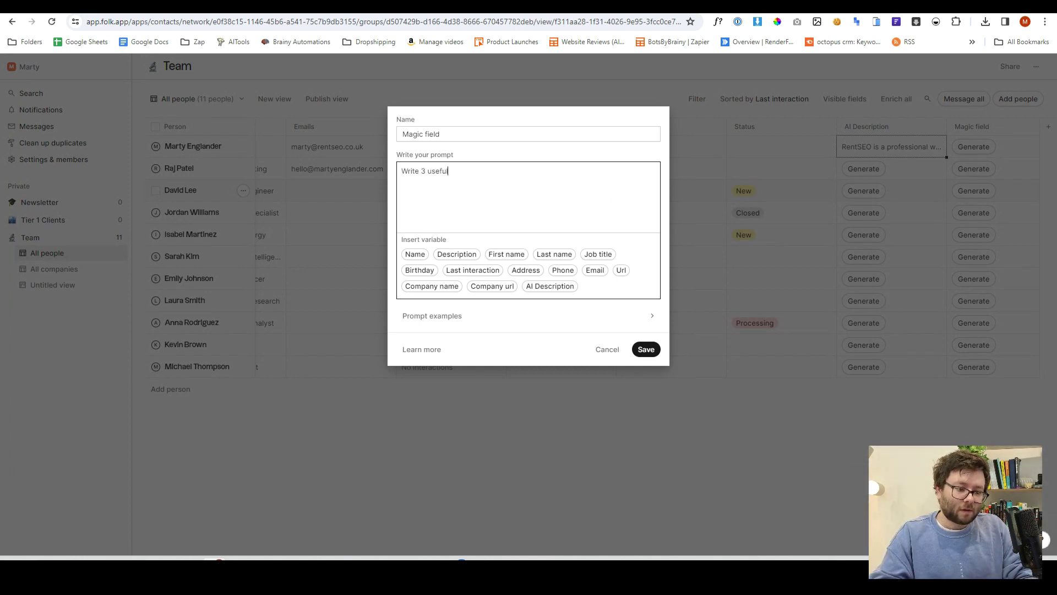
{"action": "type", "text": " tips to improve"}
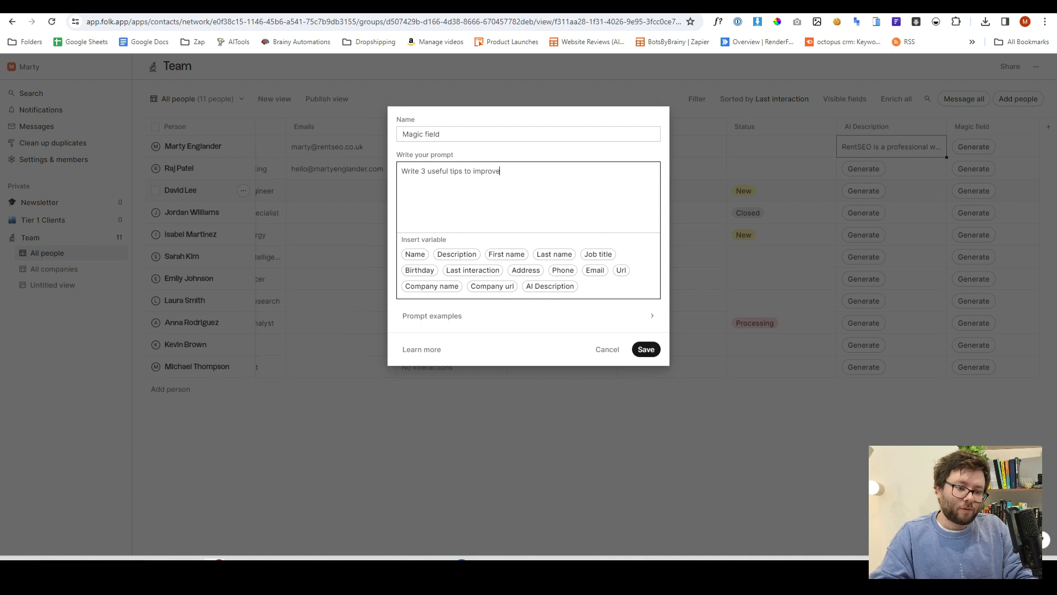
{"action": "type", "text": " this business t"}
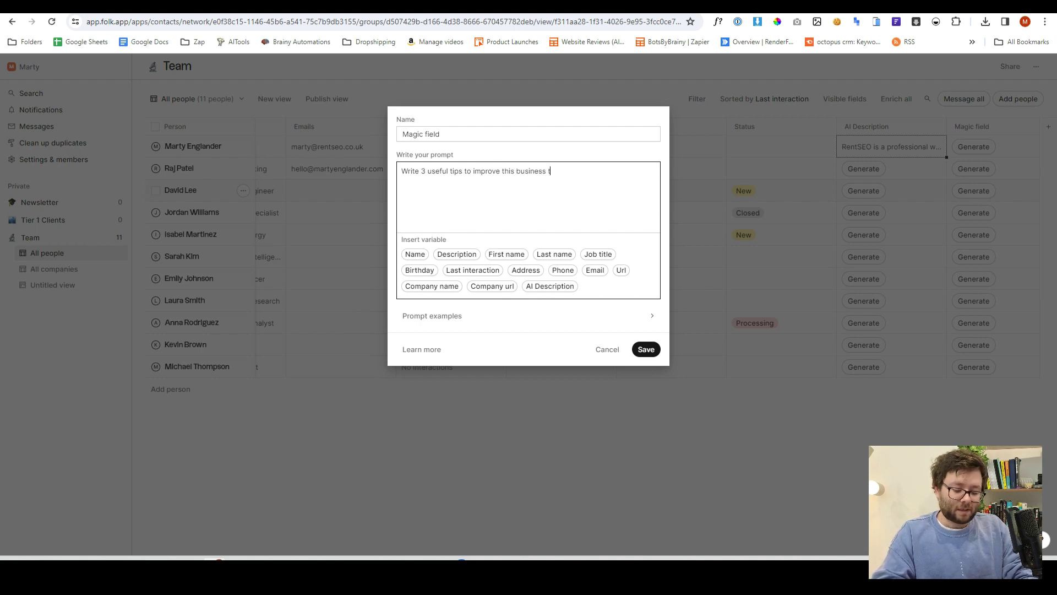
{"action": "type", "text": "ype and list t"}
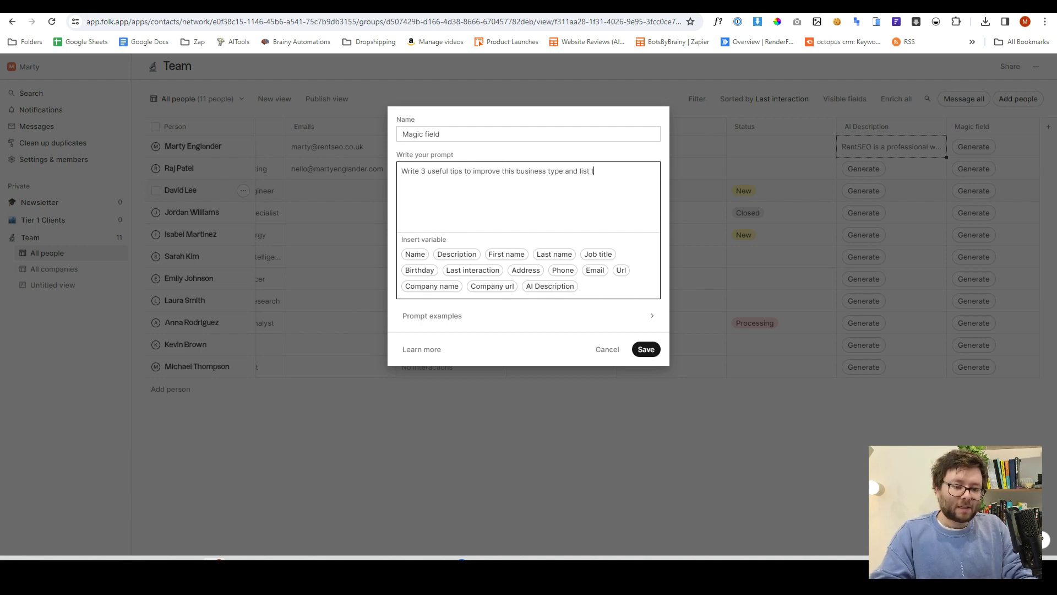
{"action": "type", "text": "hem in bullet points:"}
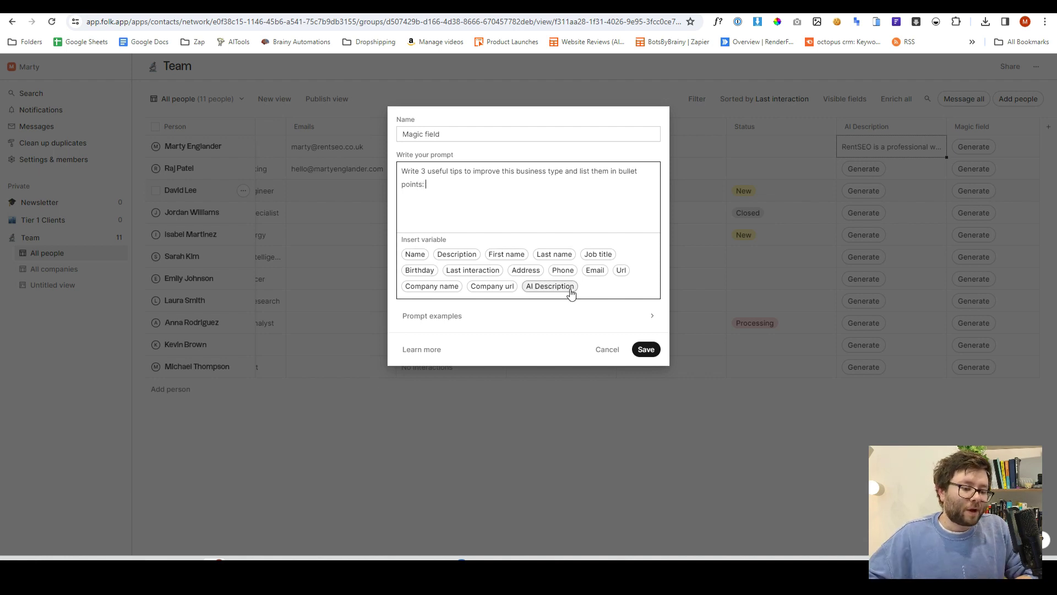
{"action": "left_click", "coordinate": [567, 286]}
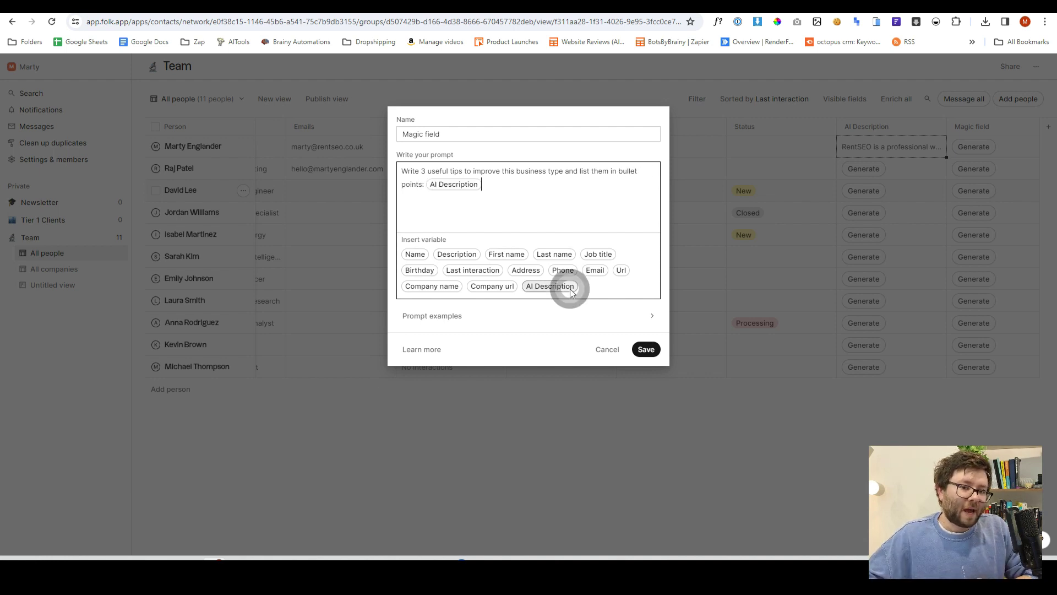
{"action": "left_click", "coordinate": [650, 350]}
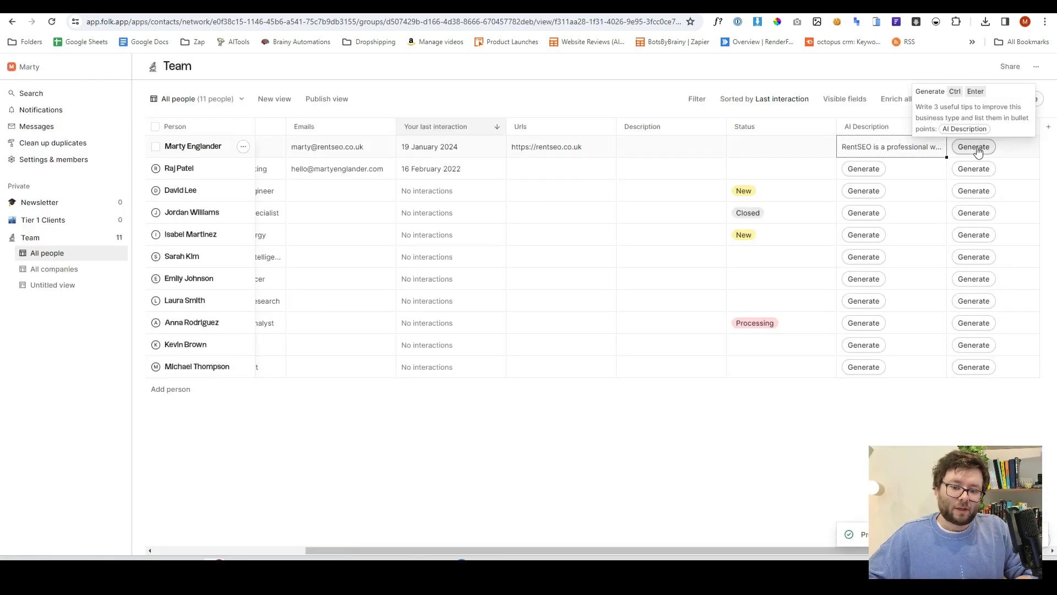
Generate the tips for the first contact and read them in full
{"action": "left_click", "coordinate": [974, 146]}
{"action": "left_click", "coordinate": [991, 147]}
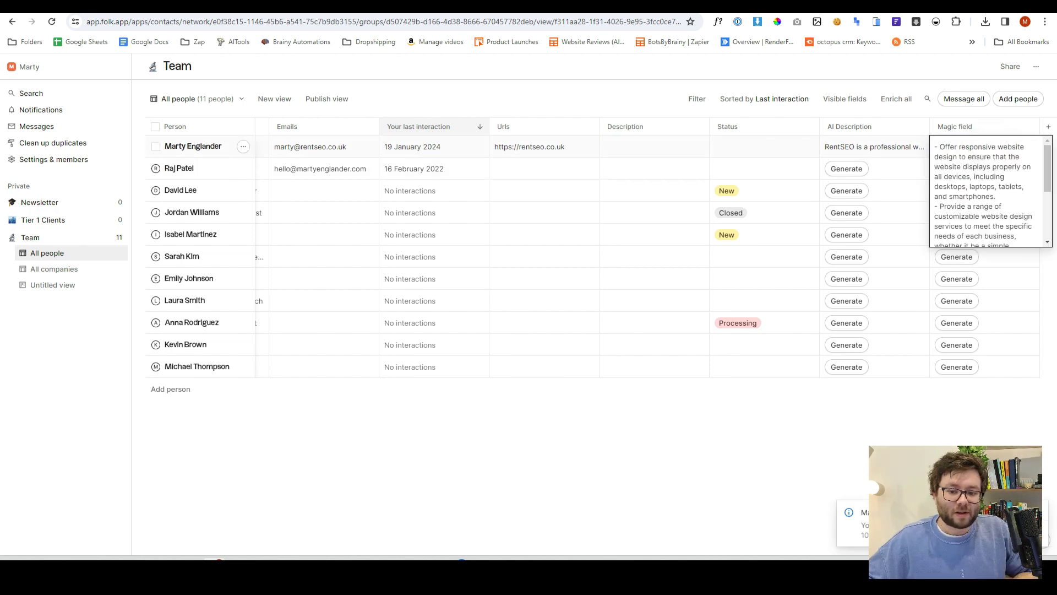
{"action": "left_click_drag", "start_coordinate": [1048, 161], "coordinate": [1048, 179]}
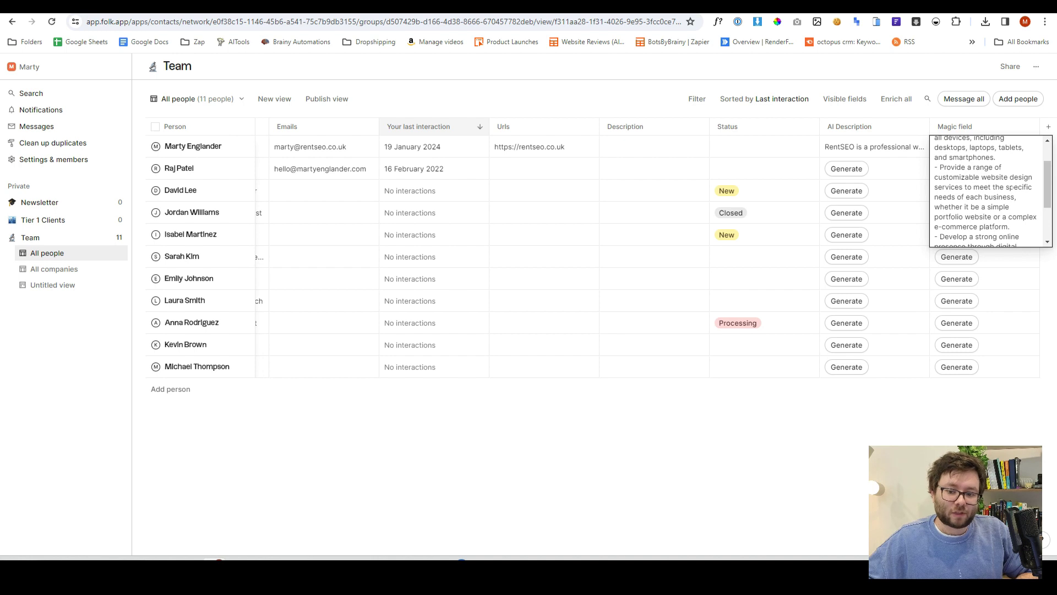
{"action": "scroll", "coordinate": [1012, 187], "scroll_direction": "down", "scroll_amount": 2}
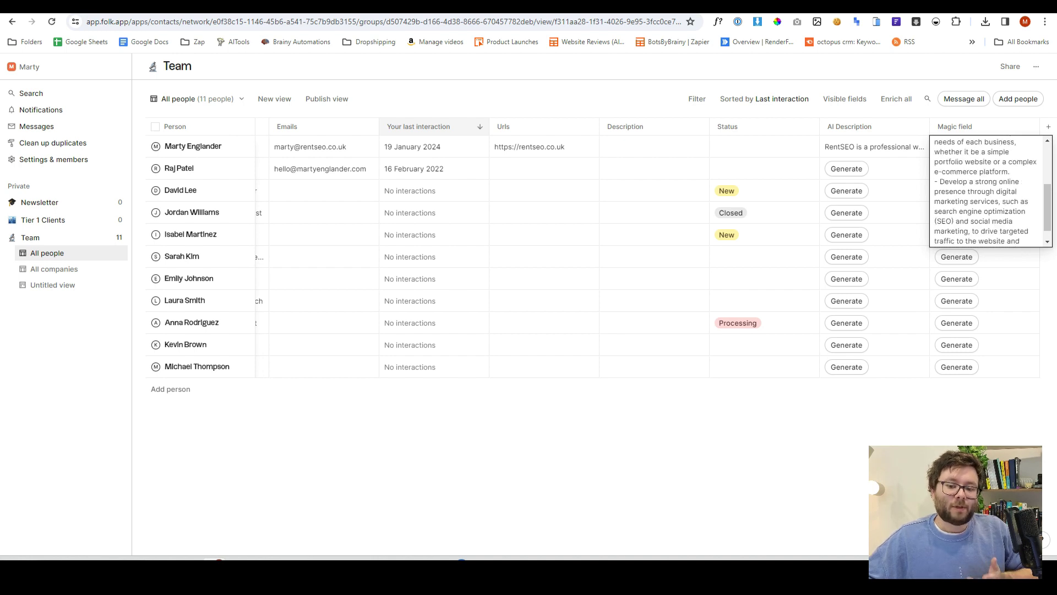
{"action": "scroll", "coordinate": [986, 190], "scroll_direction": "down", "scroll_amount": 1}
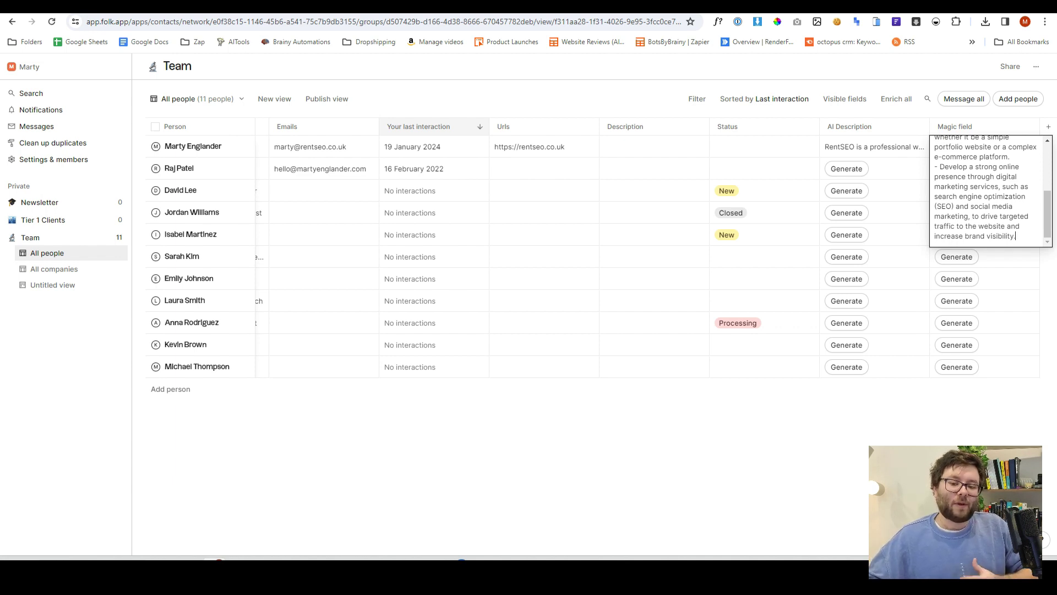
Edit the Magic field column to rename it Ideas and save
{"action": "left_click", "coordinate": [1031, 126]}
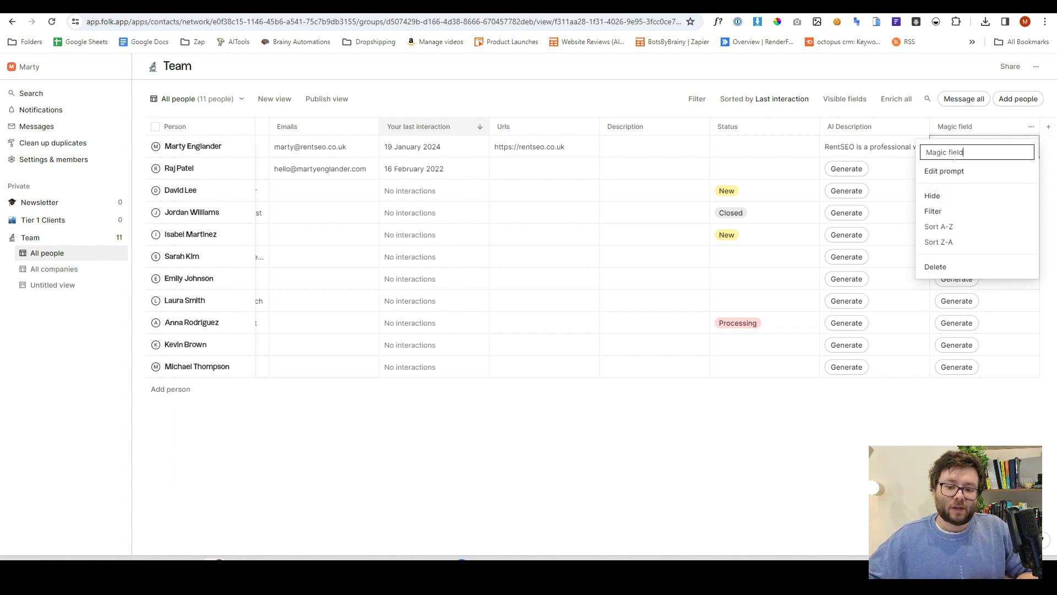
{"action": "left_click", "coordinate": [944, 171]}
{"action": "type", "text": "Tips"}
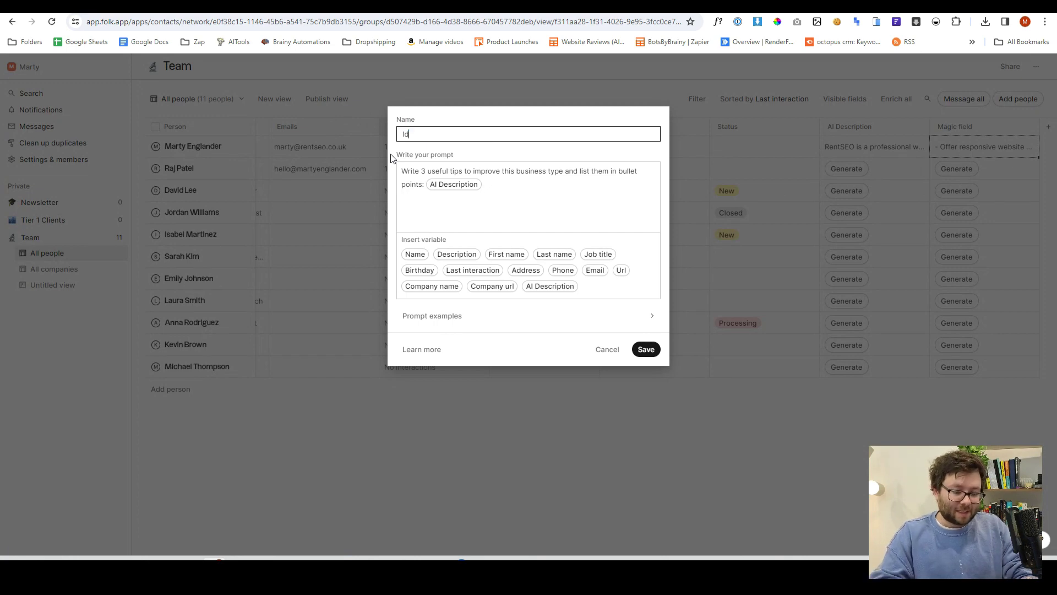
{"action": "left_click", "coordinate": [646, 349]}
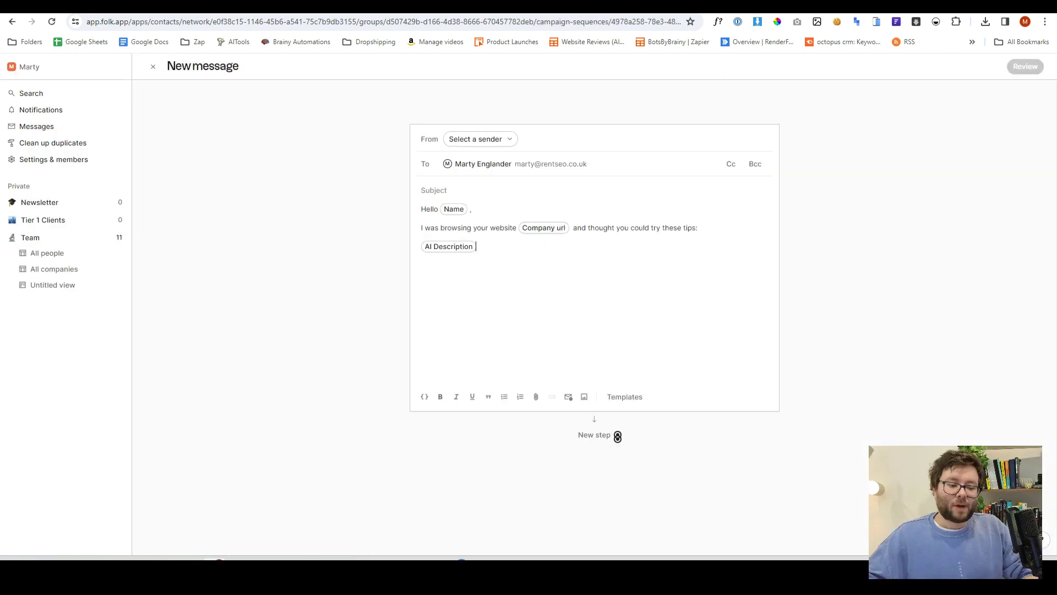
Replace the AI Description variable with Ideas, then sign off with 'All the best,' and the sender's name
{"action": "key", "text": "BackSpace"}
{"action": "type", "text": "/"}
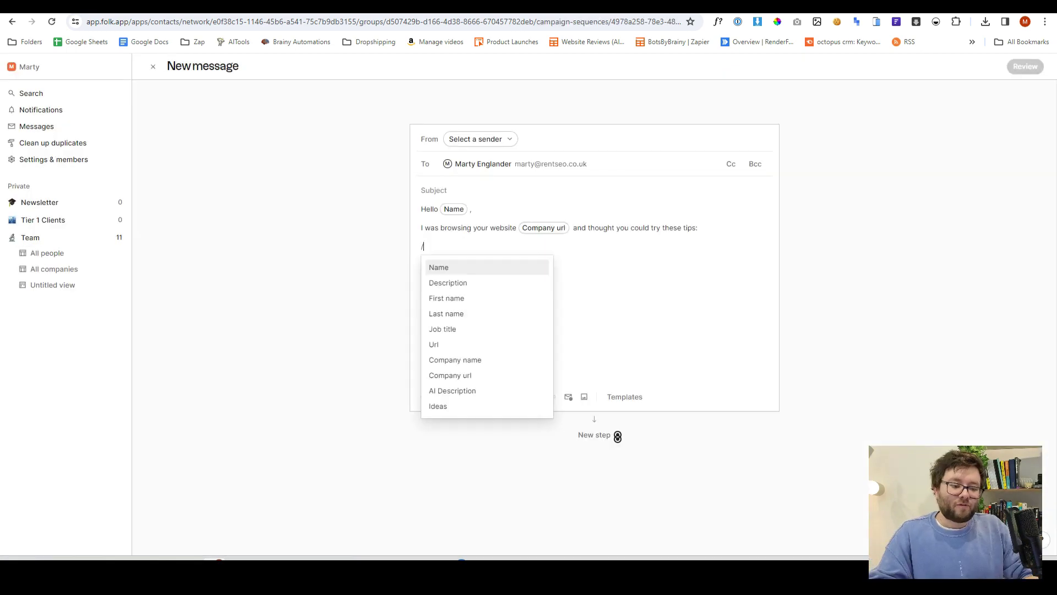
{"action": "left_click", "coordinate": [463, 405]}
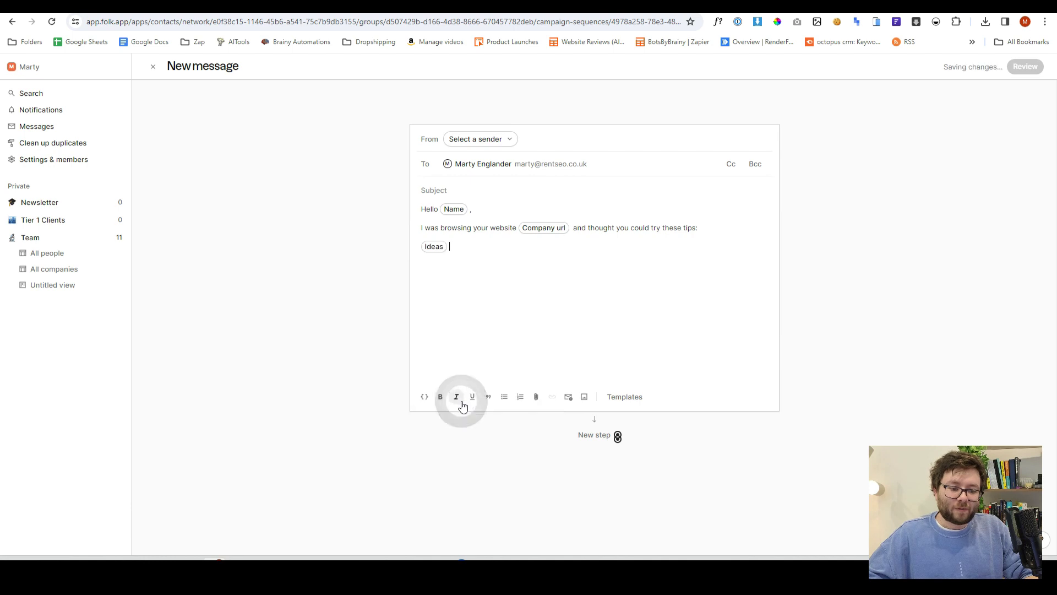
{"action": "key", "text": "Return"}
{"action": "key", "text": "Return"}
{"action": "type", "text": "All the best,"}
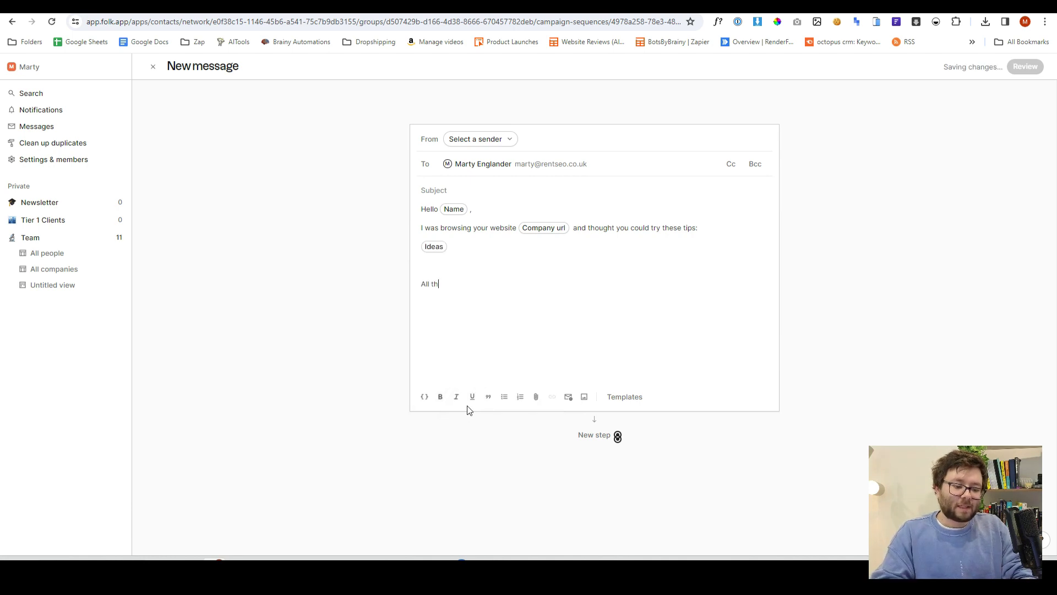
{"action": "key", "text": "Return"}
{"action": "type", "text": "Marty"}
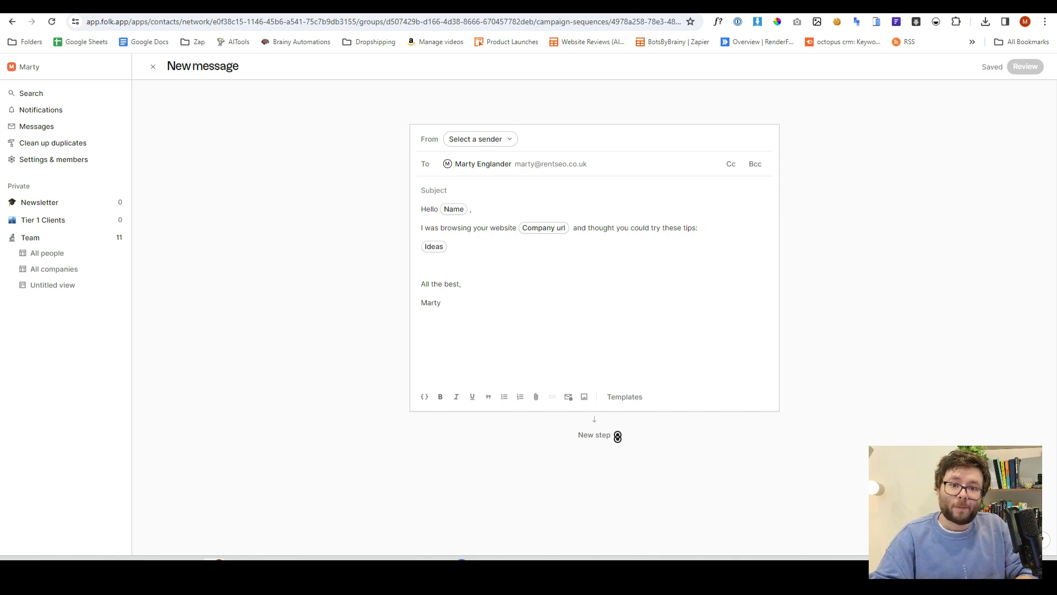
Save the draft as a template named Suggestions
{"action": "left_click", "coordinate": [638, 397]}
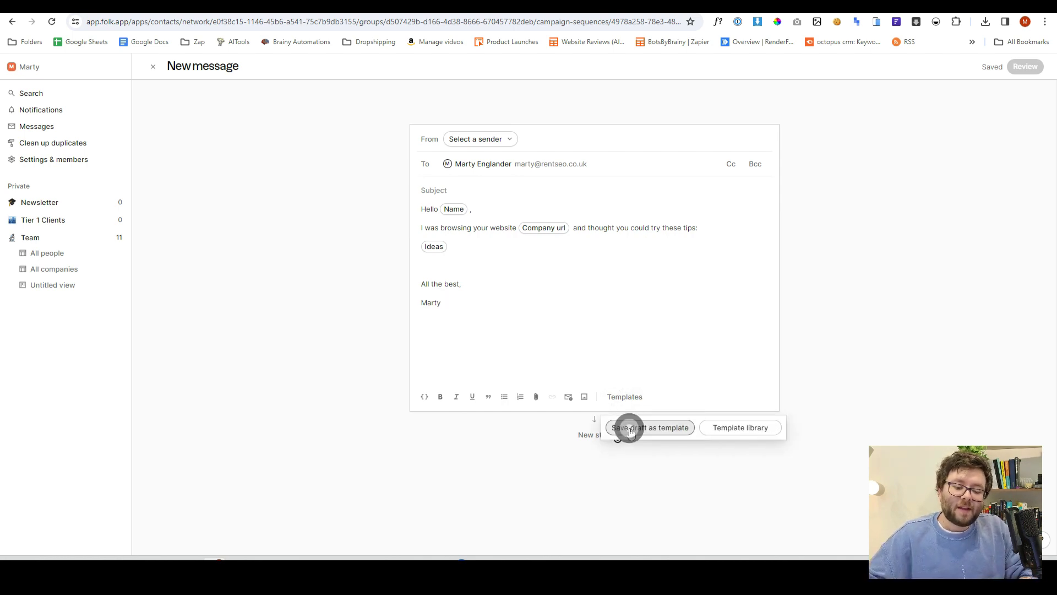
{"action": "left_click", "coordinate": [631, 428]}
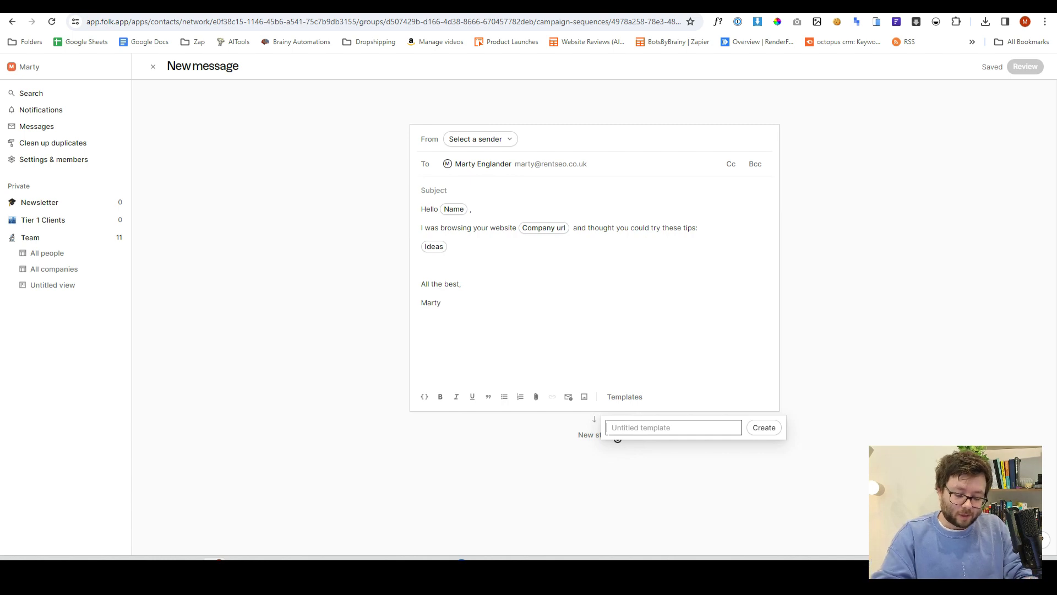
{"action": "type", "text": "Sugges"}
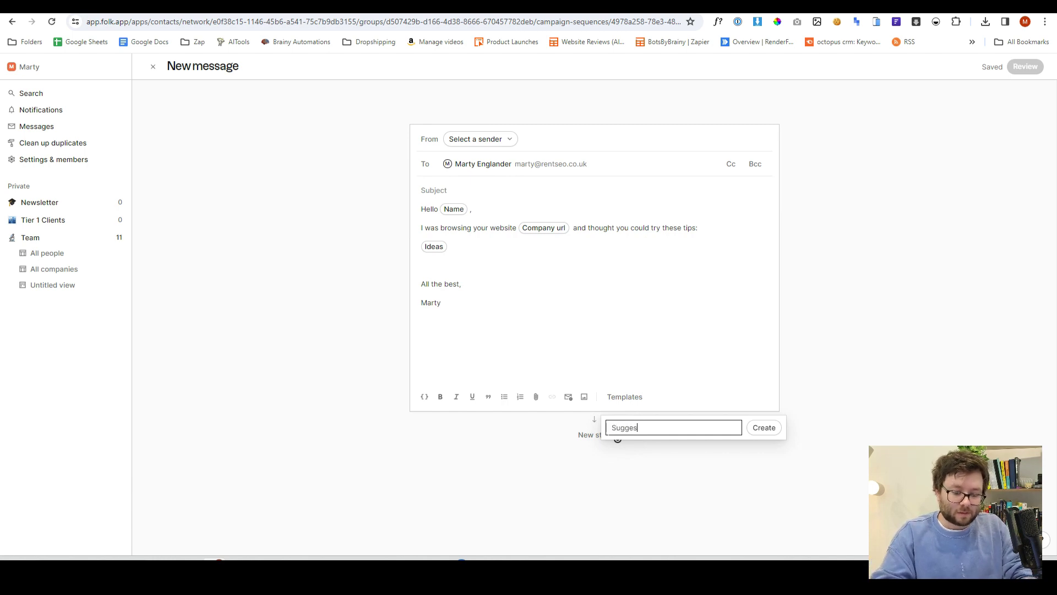
{"action": "type", "text": "tions"}
{"action": "key", "text": "Return"}
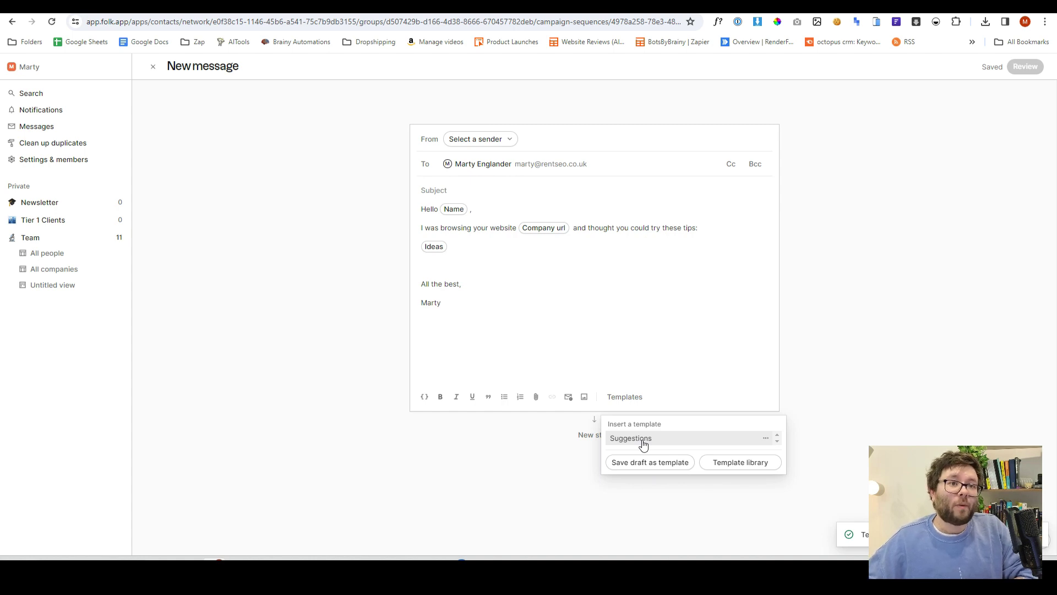
Add a second email step to the sequence with a 7-day wait
{"action": "left_click", "coordinate": [863, 444]}
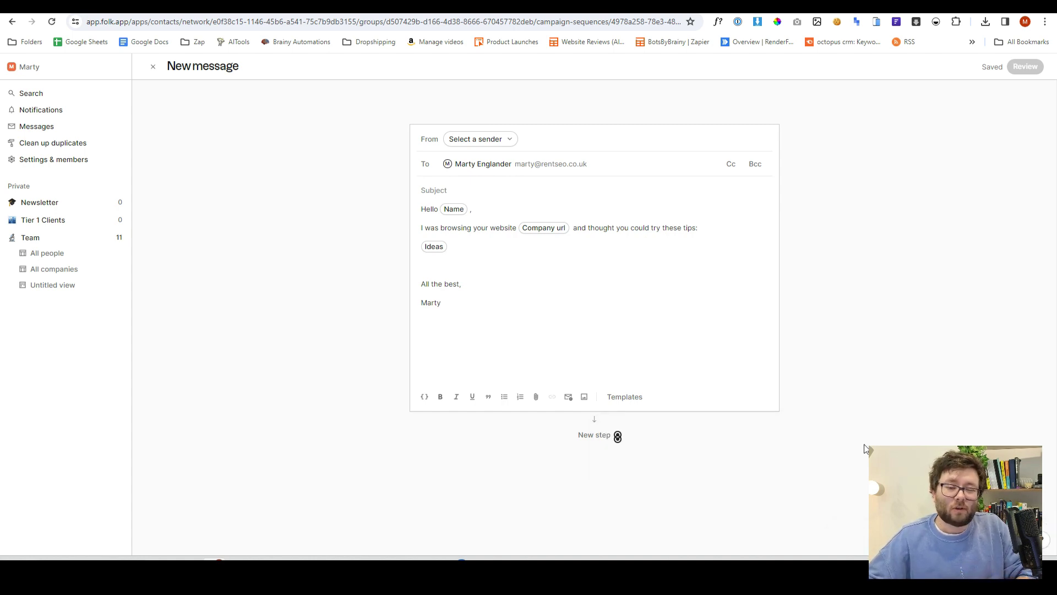
{"action": "left_click", "coordinate": [587, 436]}
{"action": "left_click", "coordinate": [623, 168]}
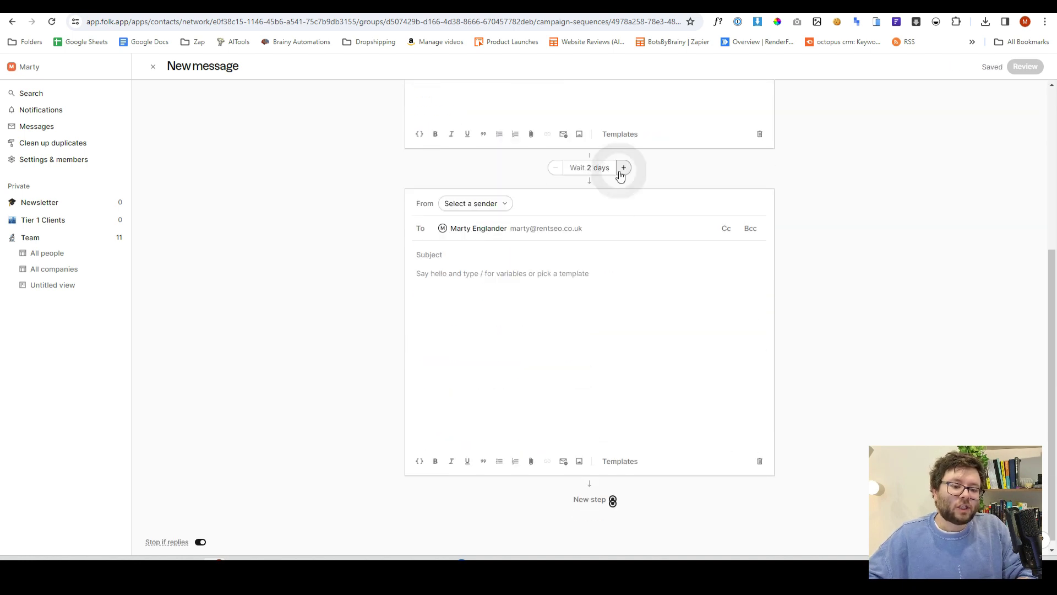
{"action": "left_click", "coordinate": [557, 168]}
{"action": "left_click", "coordinate": [557, 169]}
{"action": "left_click", "coordinate": [624, 167]}
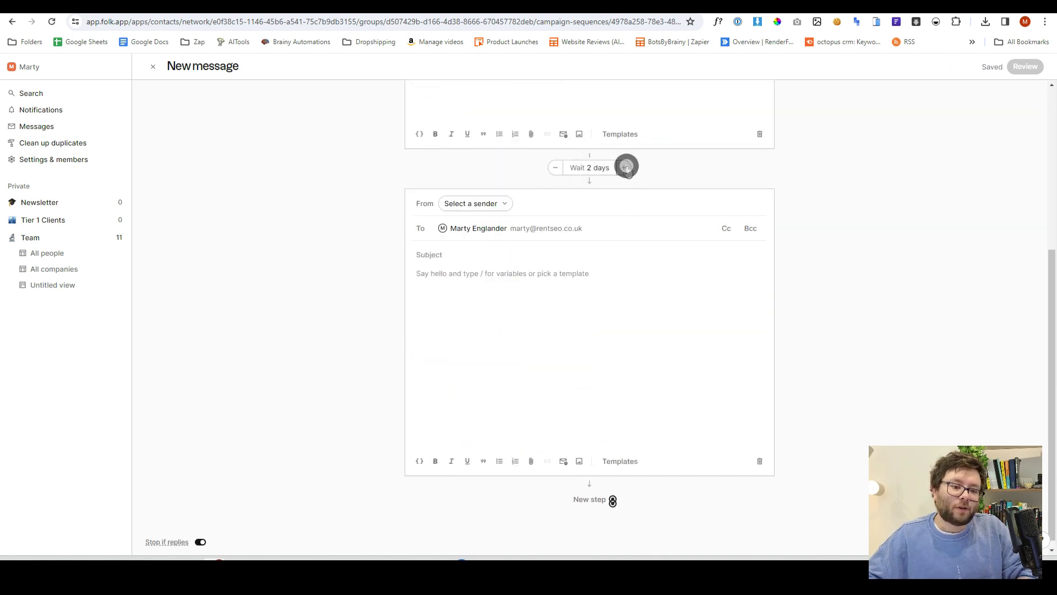
{"action": "left_click", "coordinate": [624, 167]}
{"action": "left_click", "coordinate": [624, 167]}
{"action": "left_click", "coordinate": [625, 168]}
{"action": "left_click", "coordinate": [624, 168]}
{"action": "left_click", "coordinate": [624, 167]}
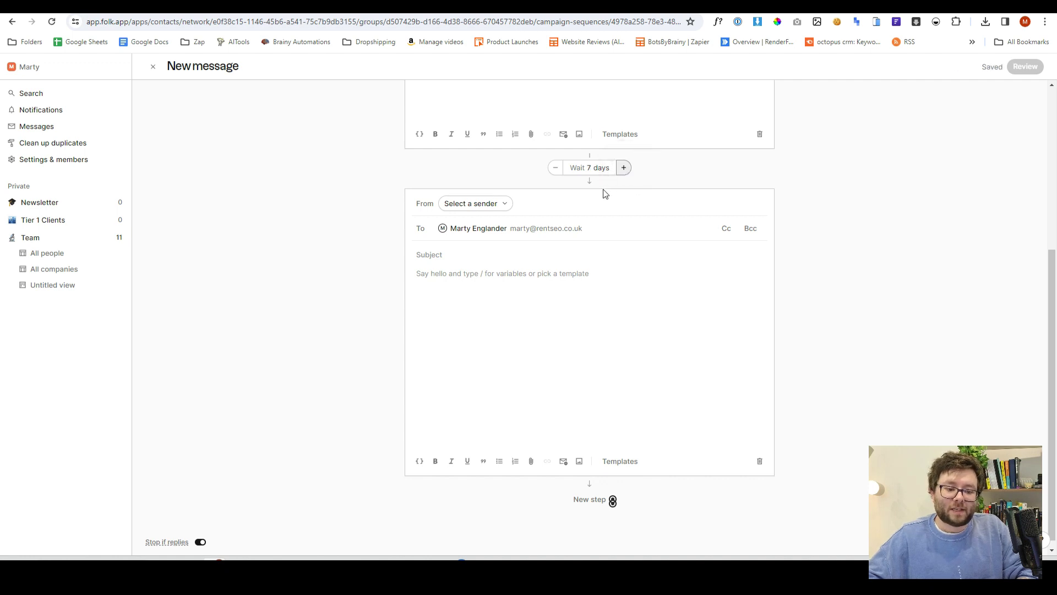
{"action": "scroll", "coordinate": [604, 193], "scroll_direction": "down", "scroll_amount": 1}
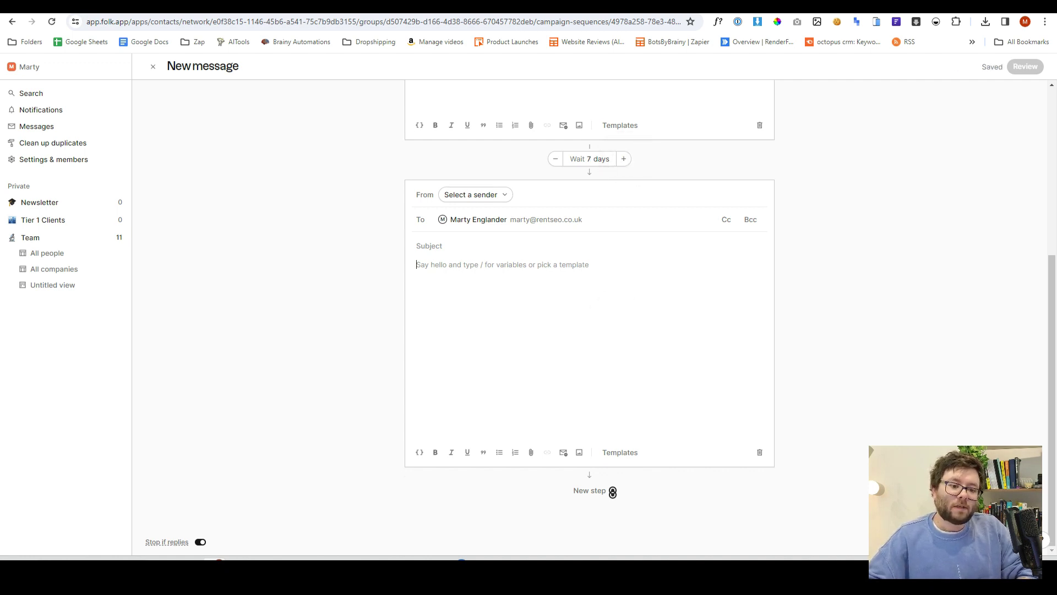
Add a third email step, then go back to the Team contacts
{"action": "left_click", "coordinate": [612, 490]}
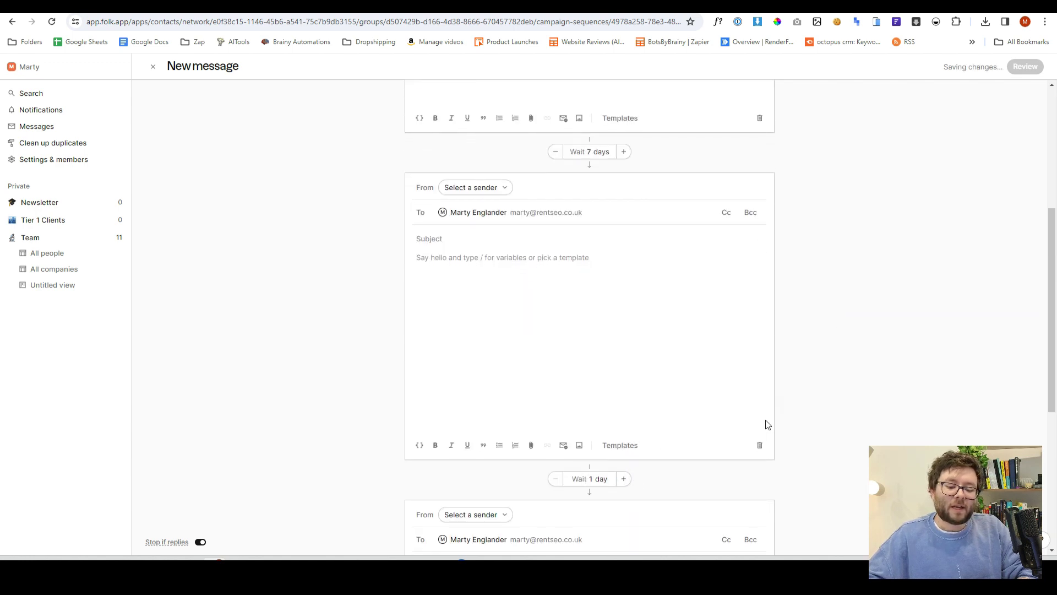
{"action": "scroll", "coordinate": [768, 424], "scroll_direction": "down", "scroll_amount": 5}
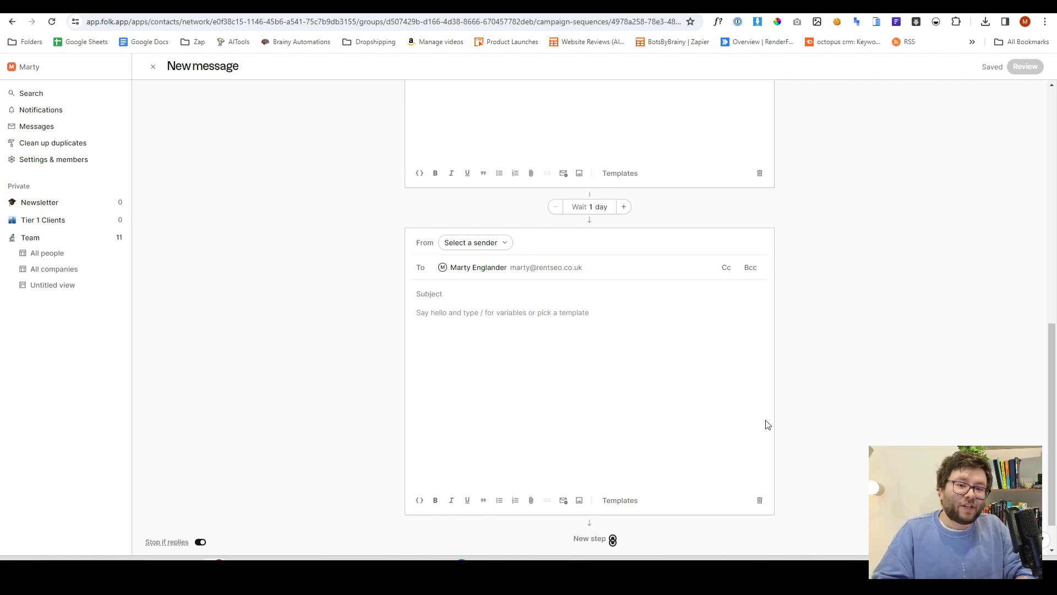
{"action": "left_click", "coordinate": [38, 254]}
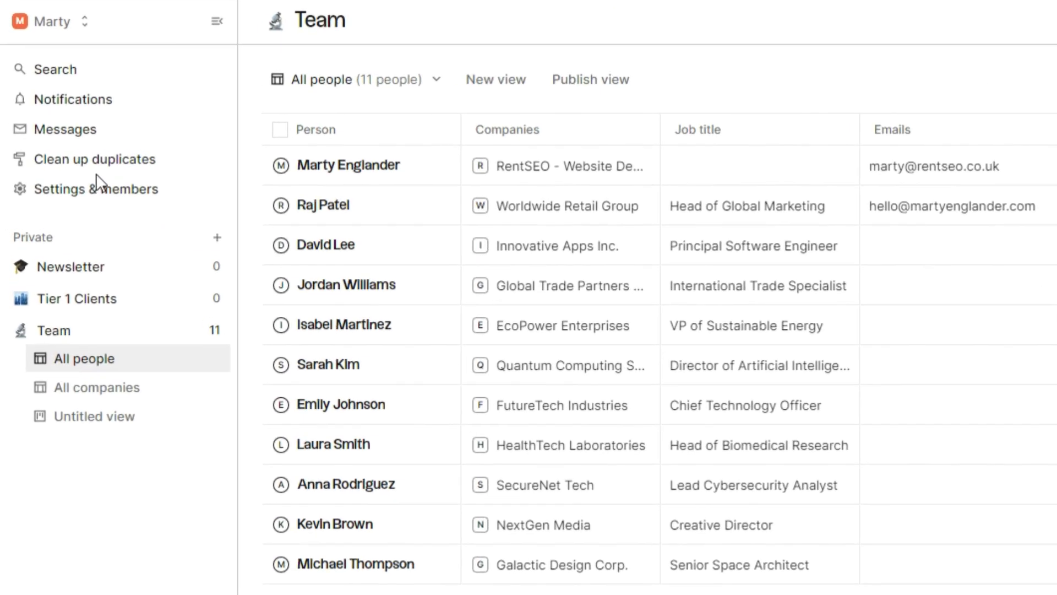
In Clean up duplicates, merge two more duplicate contact pairs, leaving nine contacts
{"action": "left_click", "coordinate": [99, 165]}
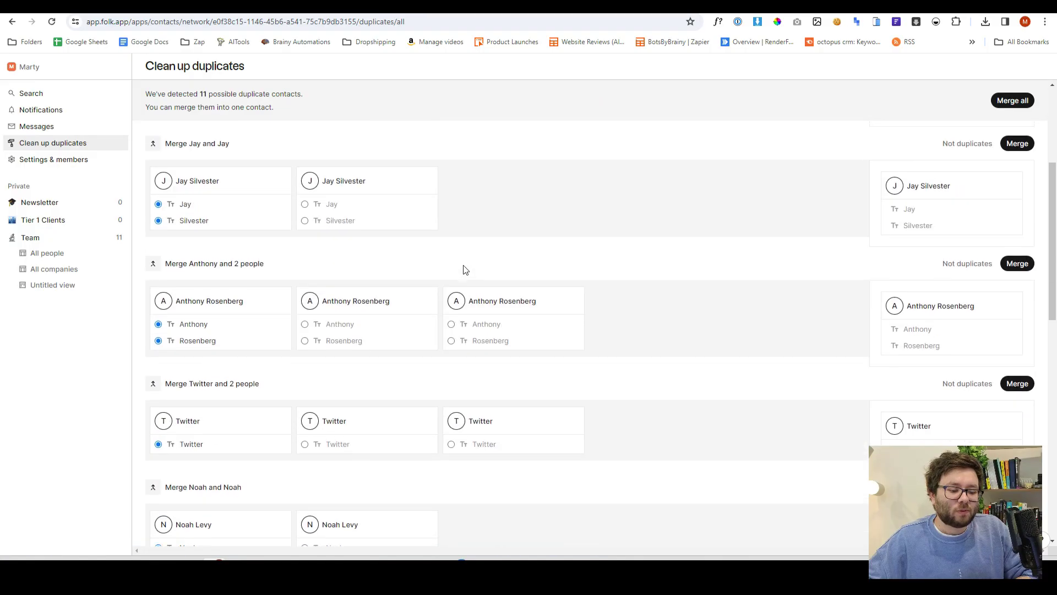
{"action": "scroll", "coordinate": [465, 272], "scroll_direction": "down", "scroll_amount": 4}
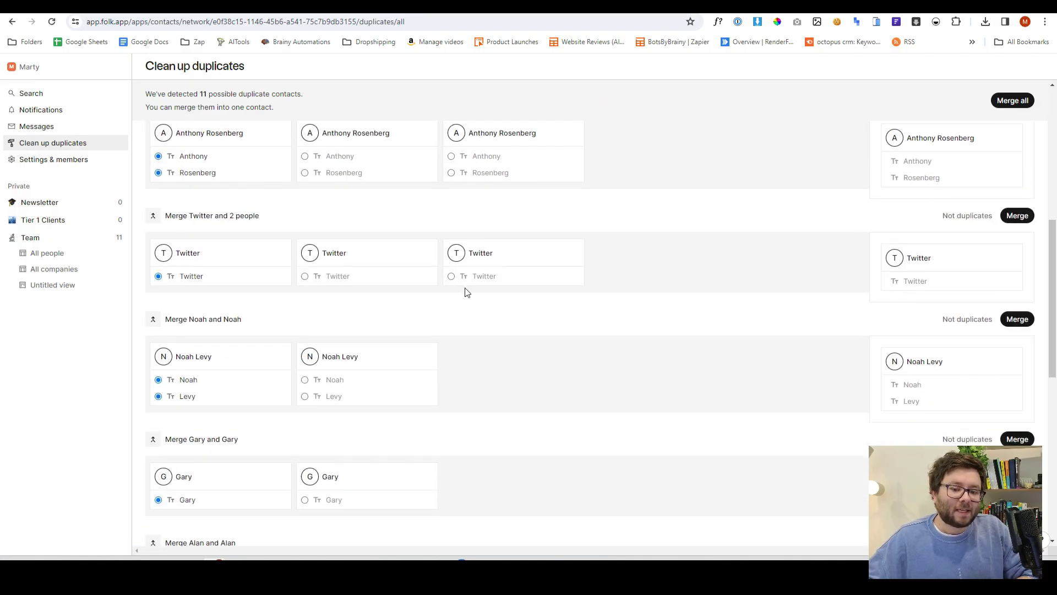
{"action": "scroll", "coordinate": [481, 298], "scroll_direction": "down", "scroll_amount": 2}
{"action": "scroll", "coordinate": [480, 300], "scroll_direction": "down", "scroll_amount": 4}
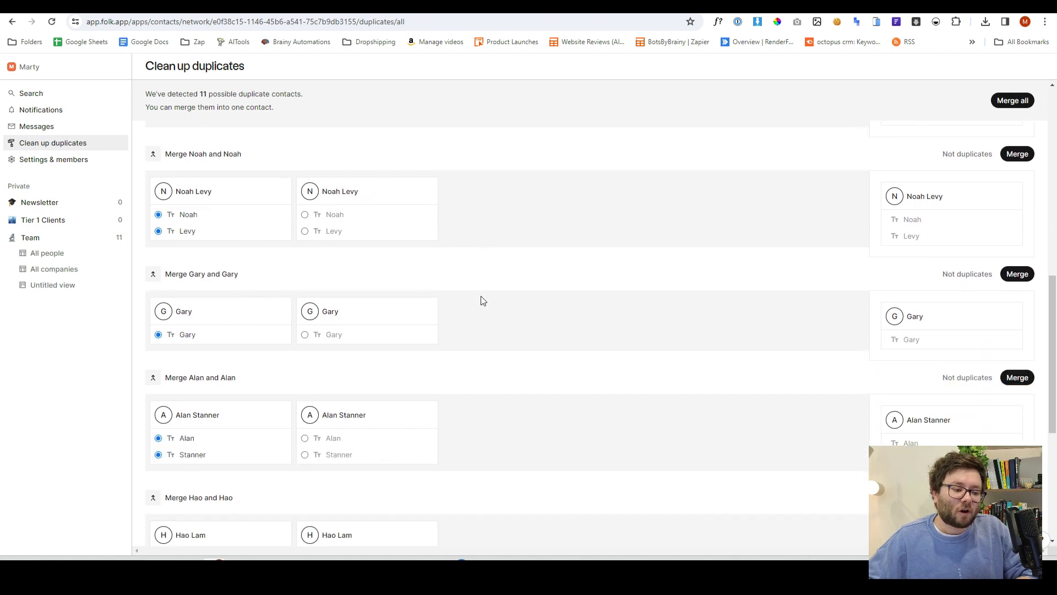
{"action": "scroll", "coordinate": [480, 300], "scroll_direction": "down", "scroll_amount": 2}
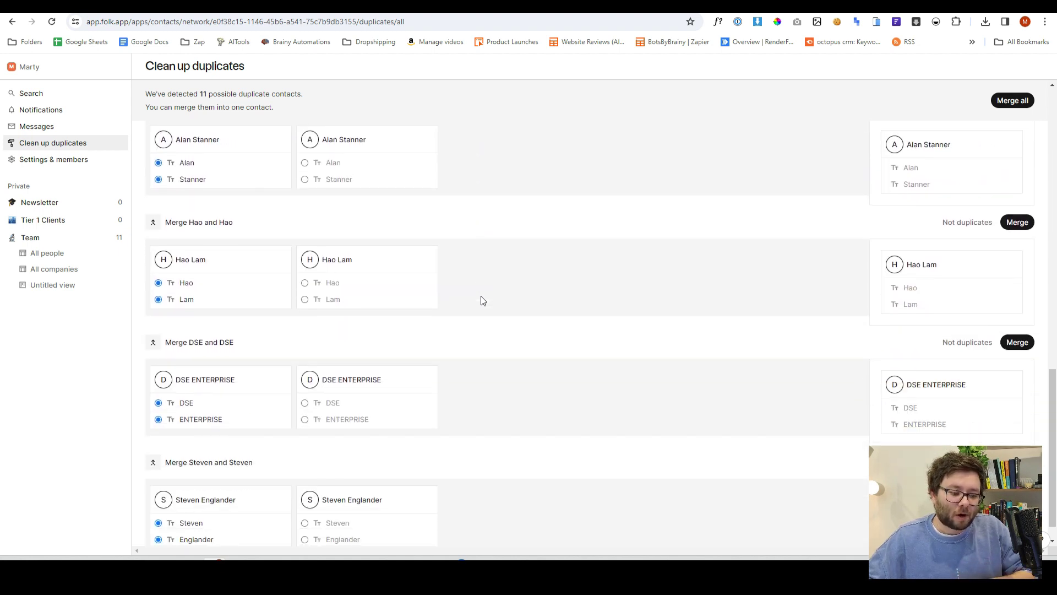
{"action": "scroll", "coordinate": [951, 246], "scroll_direction": "up", "scroll_amount": 3}
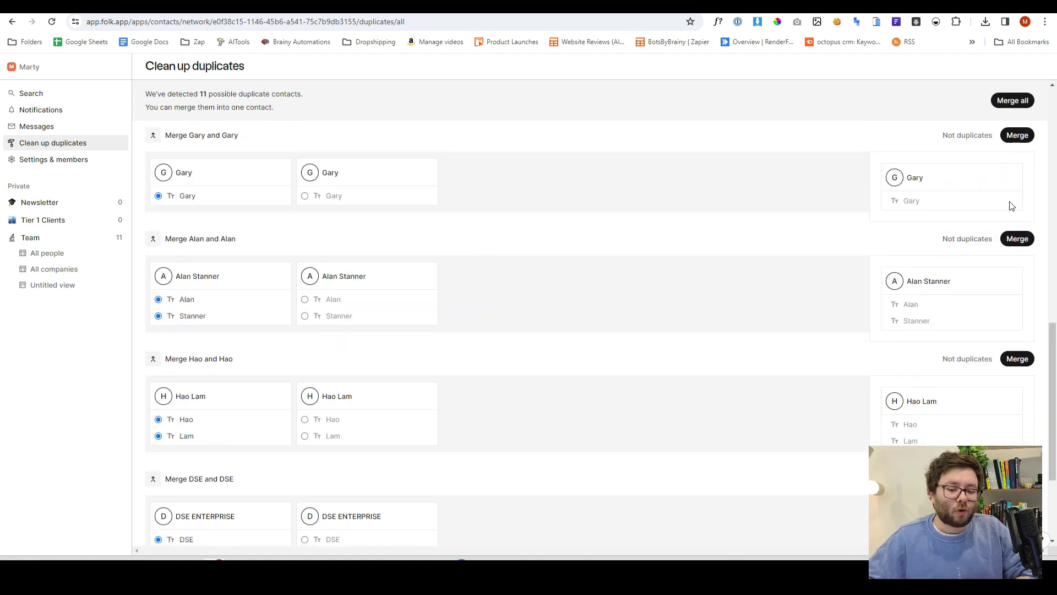
{"action": "left_click", "coordinate": [1016, 241]}
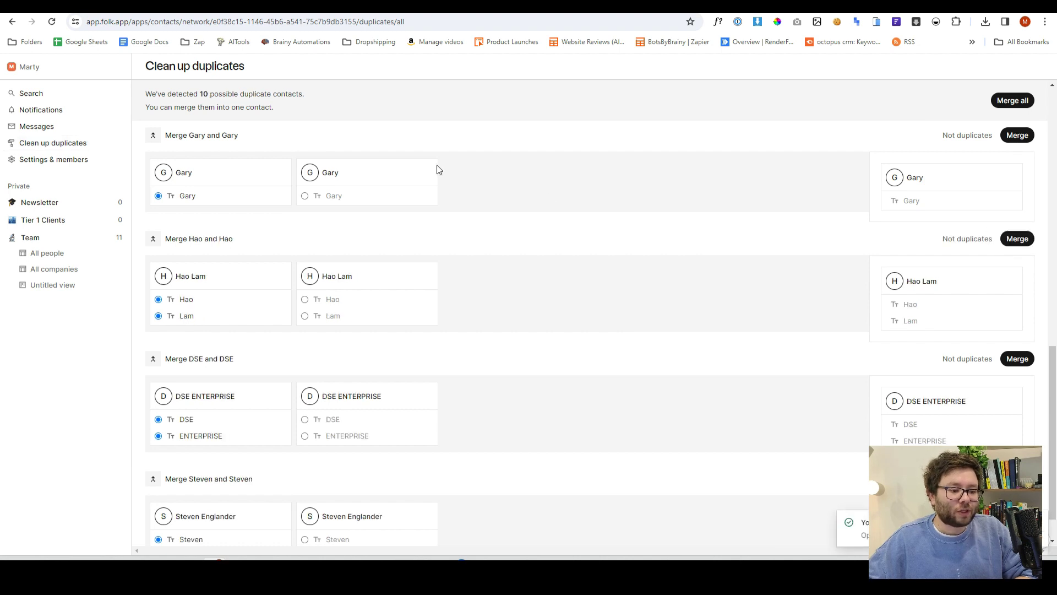
{"action": "left_click", "coordinate": [1018, 241]}
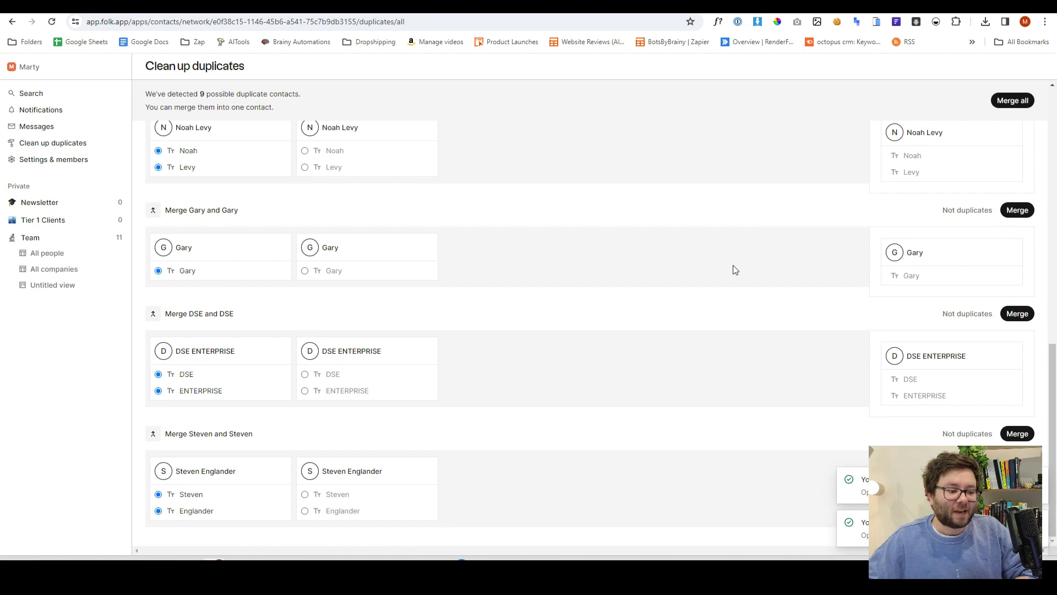
{"action": "scroll", "coordinate": [732, 265], "scroll_direction": "up", "scroll_amount": 4}
{"action": "scroll", "coordinate": [729, 280], "scroll_direction": "down", "scroll_amount": 3}
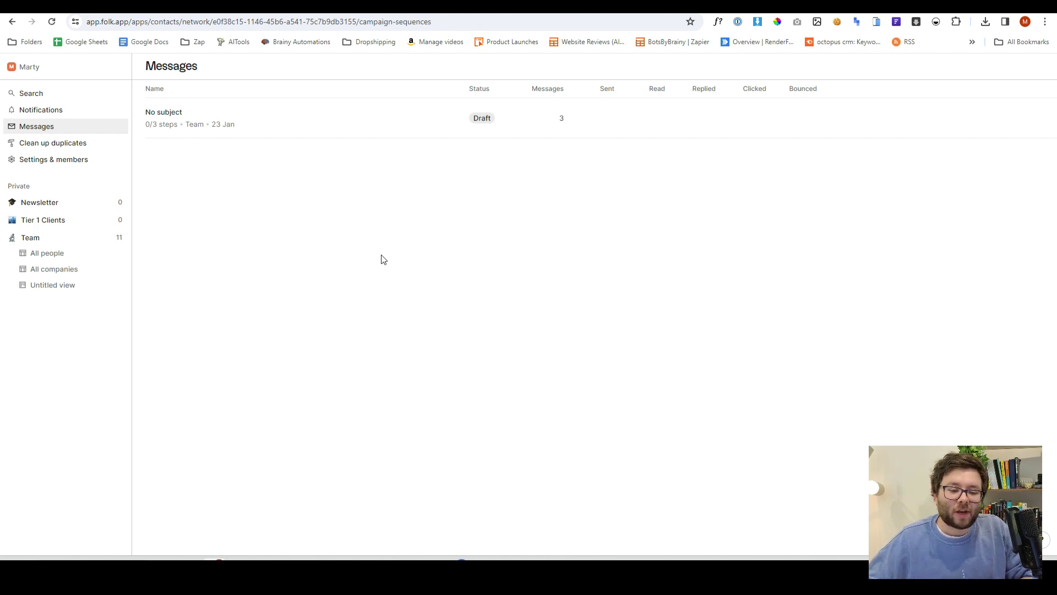
Open the 'No subject' Team sequence draft to view its first email and 7-day wait
{"action": "left_click", "coordinate": [562, 119]}
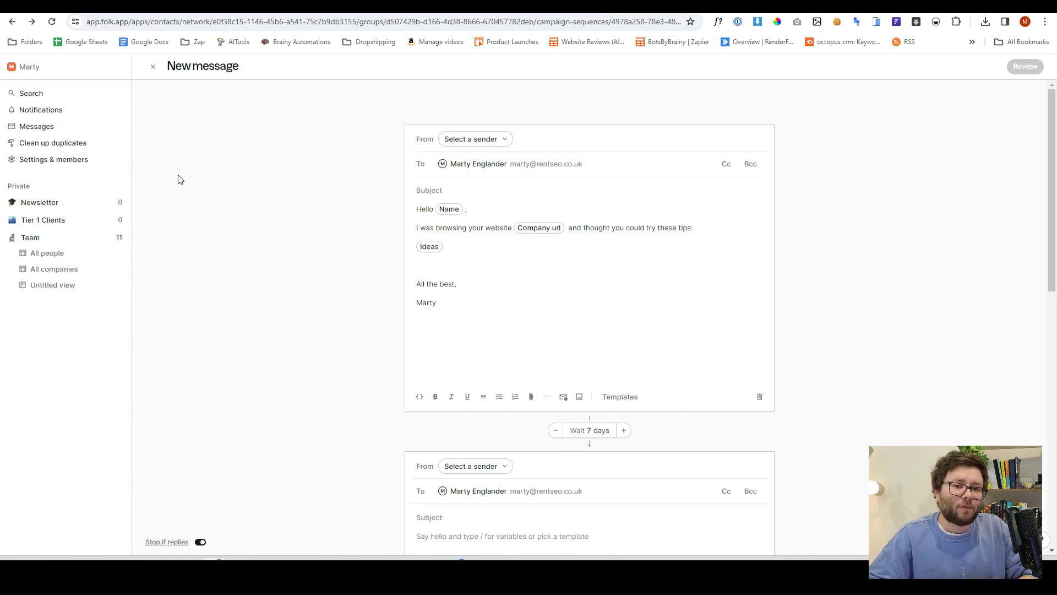
Create a new workspace set up for team use and continue through its setup
{"action": "left_click", "coordinate": [36, 68]}
{"action": "left_click", "coordinate": [38, 124]}
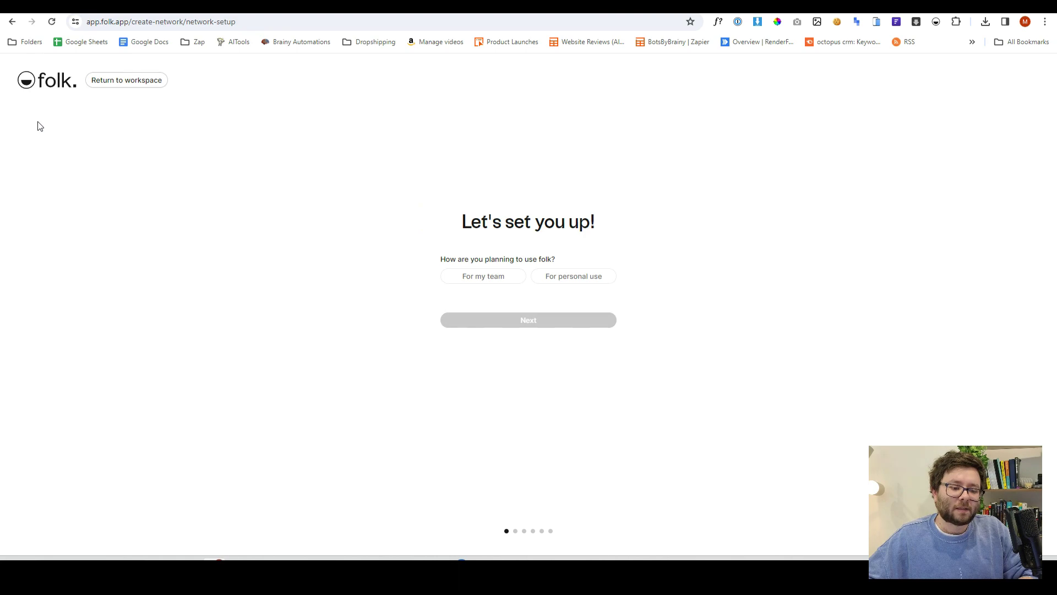
{"action": "left_click", "coordinate": [484, 281]}
{"action": "left_click", "coordinate": [554, 321]}
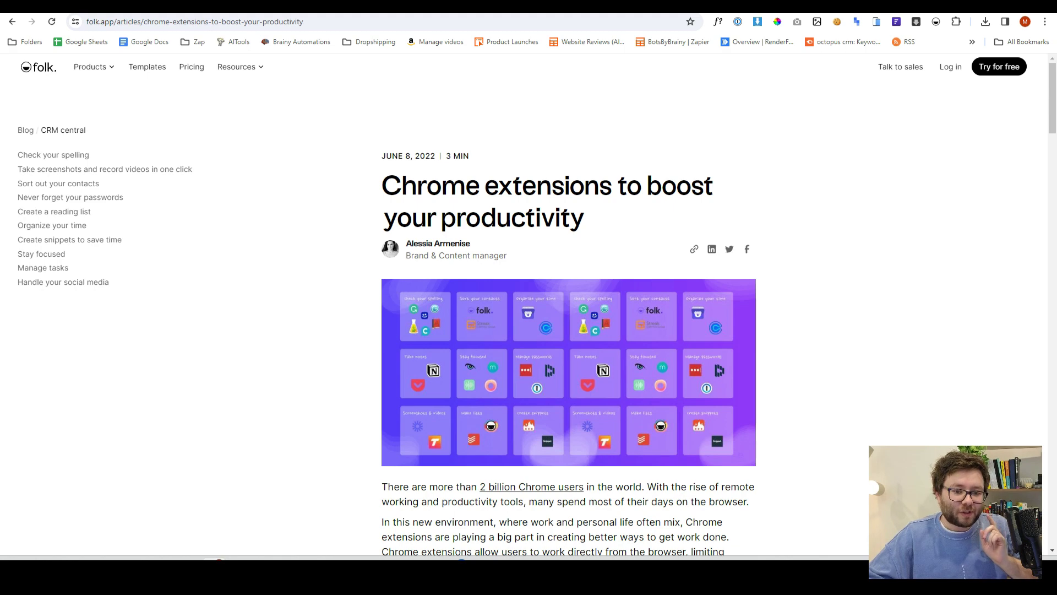
Switch to the LinkedIn feed tab and check that the folk X extension is active
{"action": "key", "text": "ctrl+Tab"}
{"action": "left_click", "coordinate": [936, 21]}
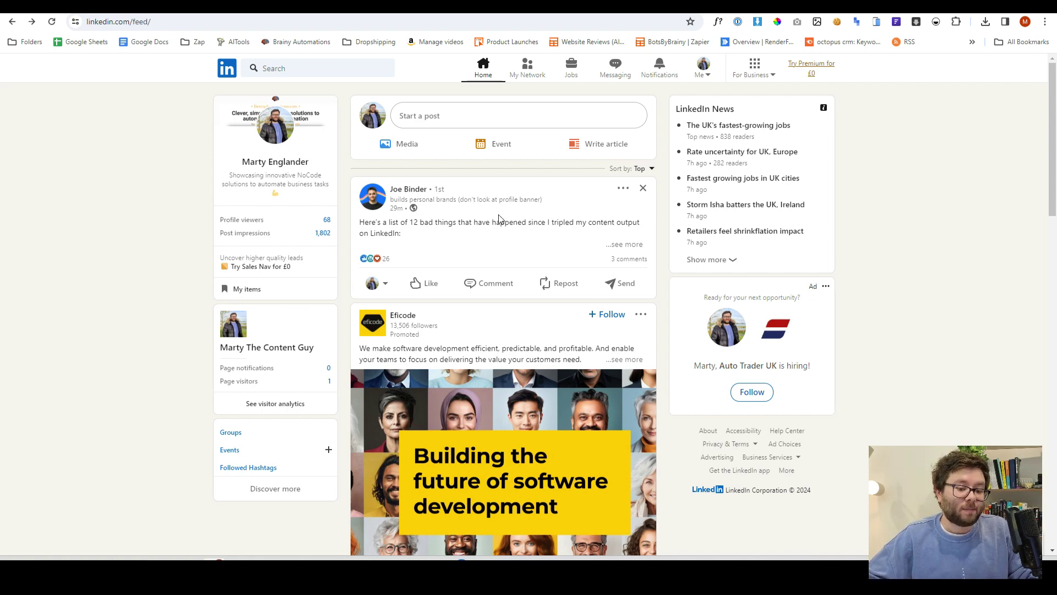
Add the post author's LinkedIn profile to folk's Newsletter group with the folk extension
{"action": "left_click", "coordinate": [409, 190]}
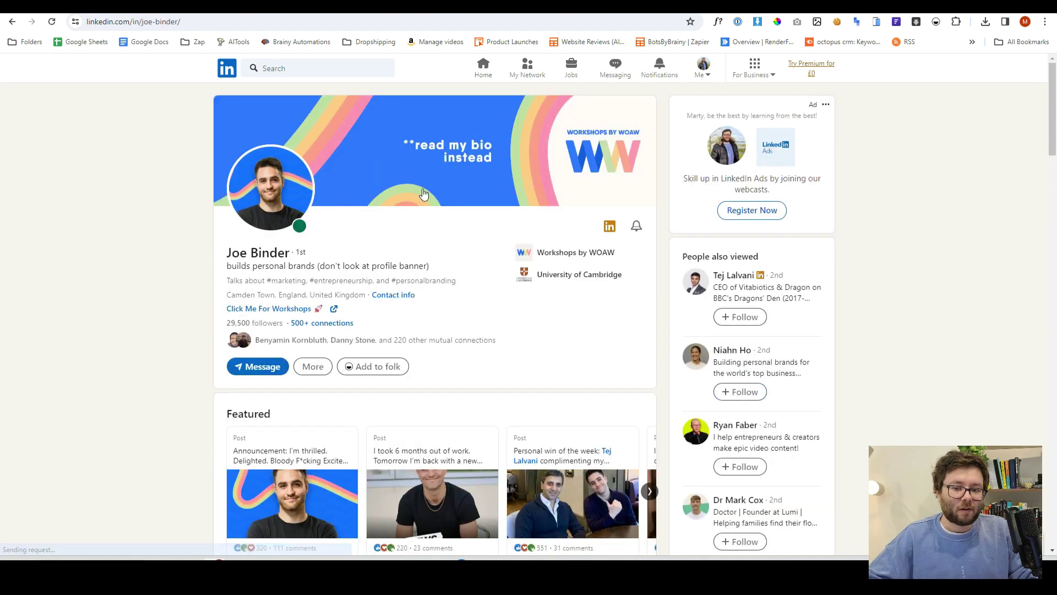
{"action": "left_click", "coordinate": [936, 22]}
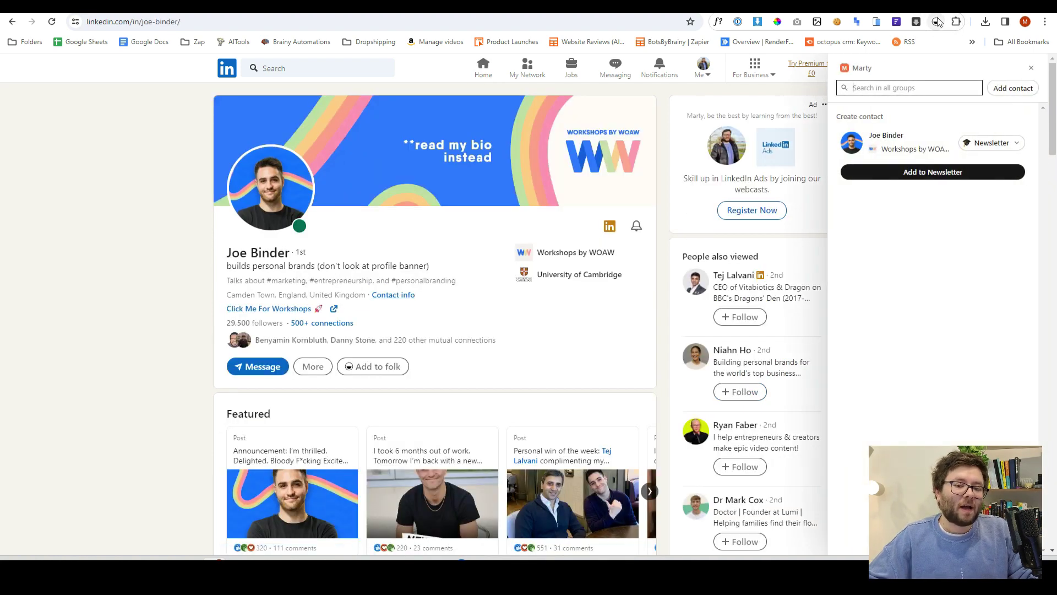
{"action": "left_click", "coordinate": [992, 142]}
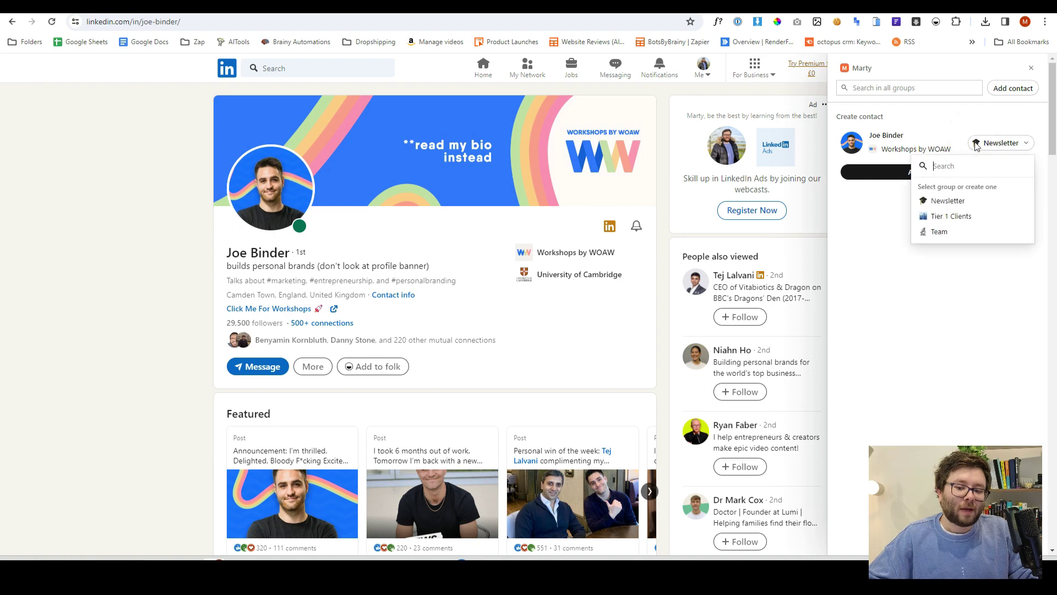
{"action": "left_click", "coordinate": [972, 207]}
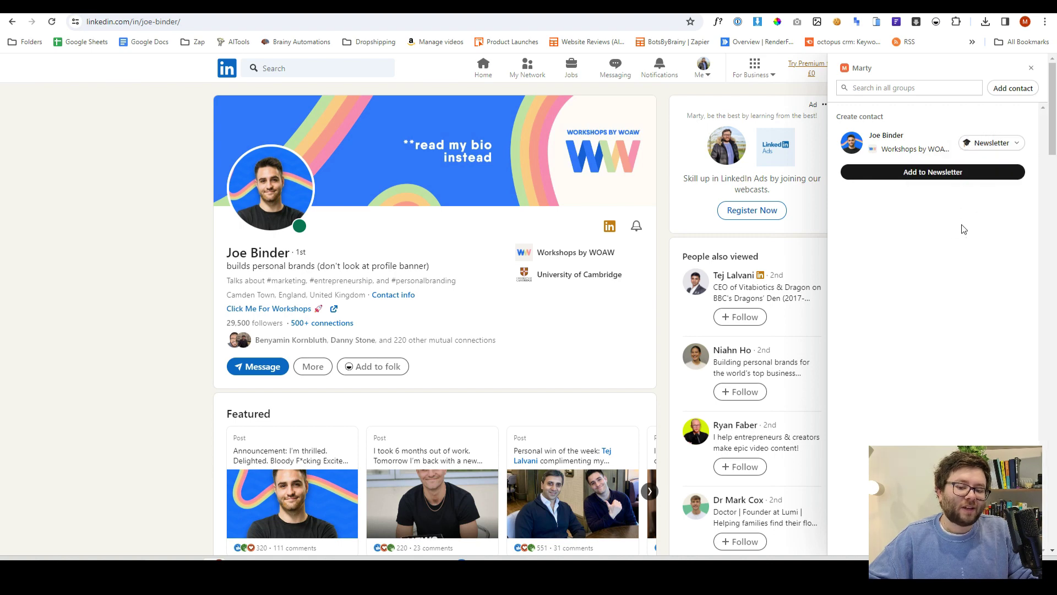
{"action": "left_click", "coordinate": [914, 173]}
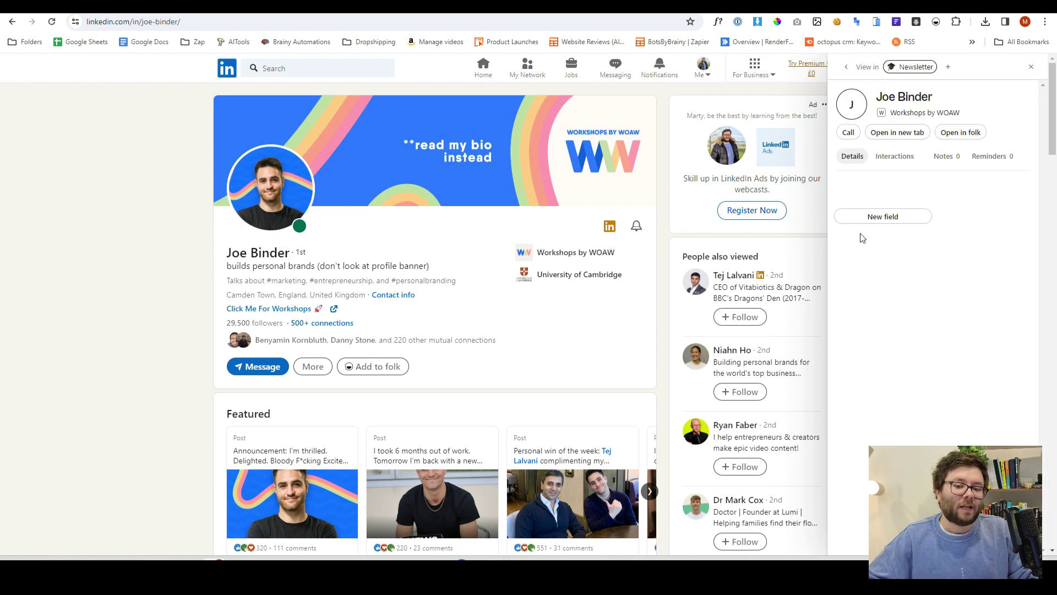
Review the captured company, Founder & CEO title and URL, then open the contact in folk
{"action": "scroll", "coordinate": [923, 196], "scroll_direction": "down", "scroll_amount": 3}
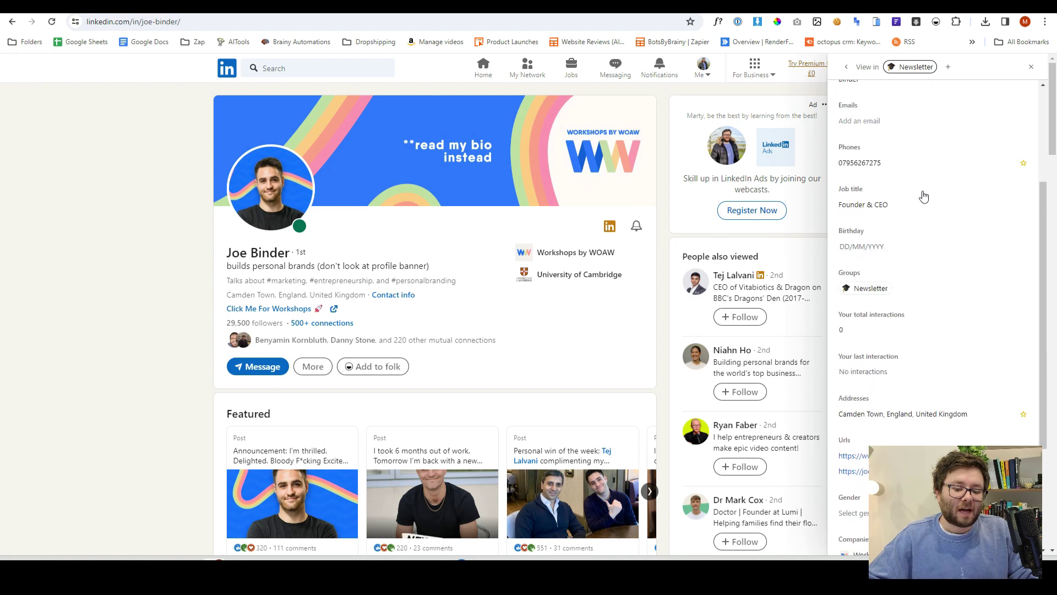
{"action": "scroll", "coordinate": [925, 205], "scroll_direction": "down", "scroll_amount": 1}
{"action": "scroll", "coordinate": [926, 215], "scroll_direction": "up", "scroll_amount": 4}
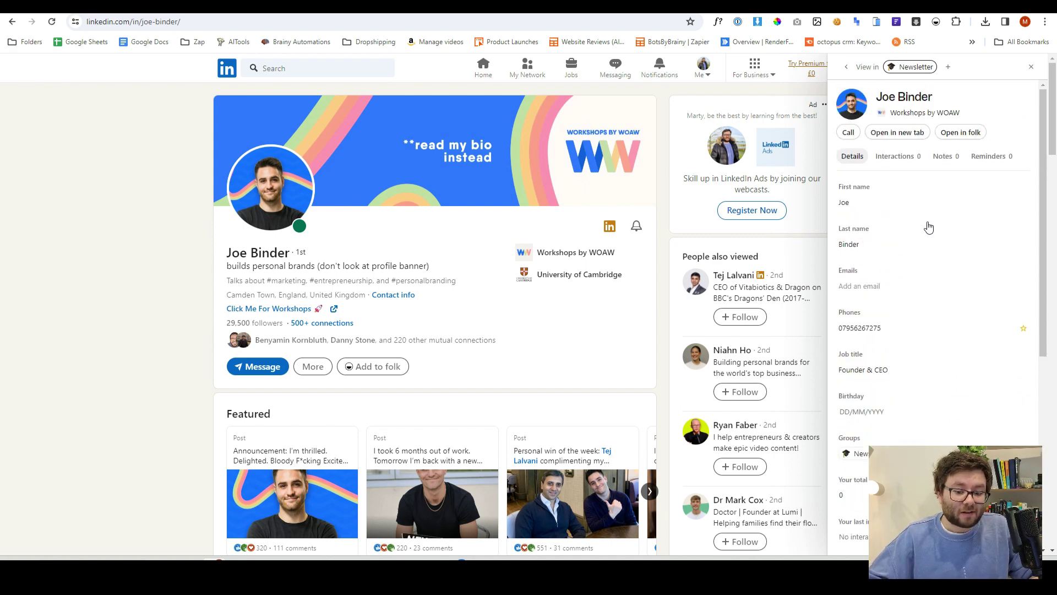
{"action": "scroll", "coordinate": [929, 225], "scroll_direction": "down", "scroll_amount": 6}
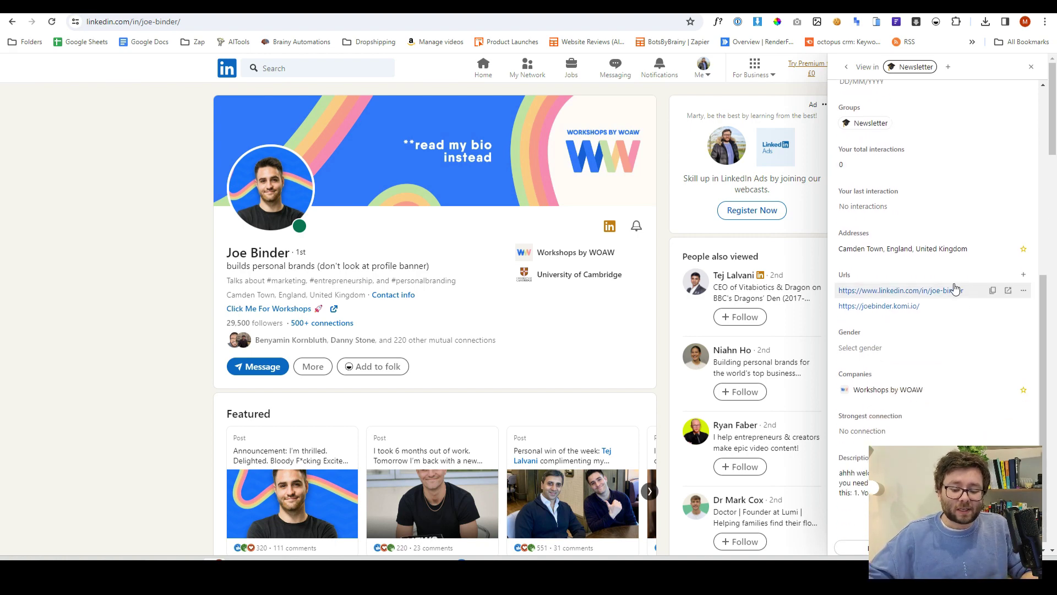
{"action": "scroll", "coordinate": [949, 435], "scroll_direction": "up", "scroll_amount": 5}
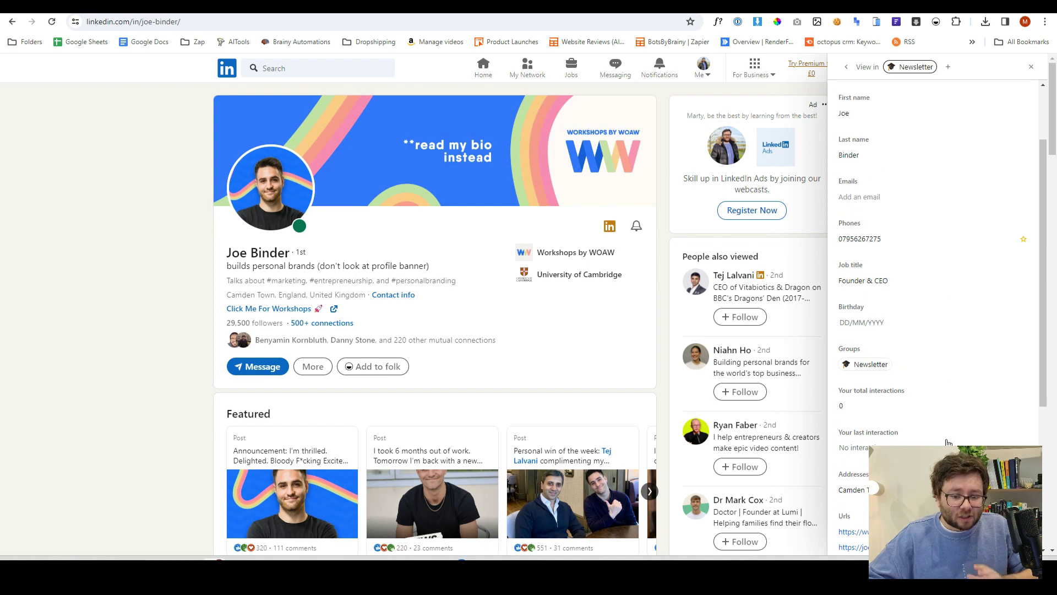
{"action": "scroll", "coordinate": [946, 441], "scroll_direction": "up", "scroll_amount": 2}
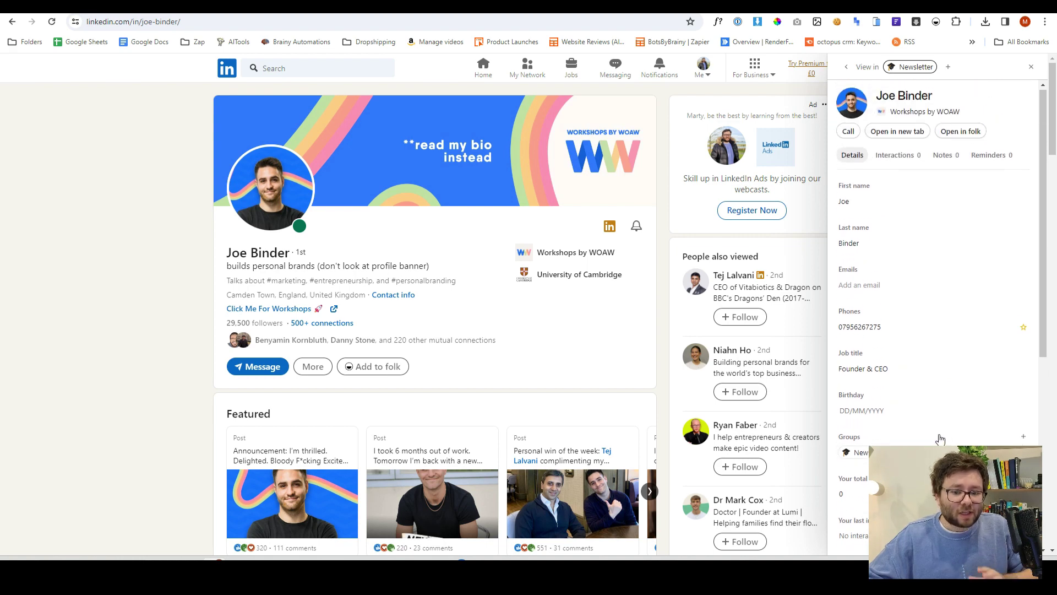
{"action": "left_click", "coordinate": [897, 132]}
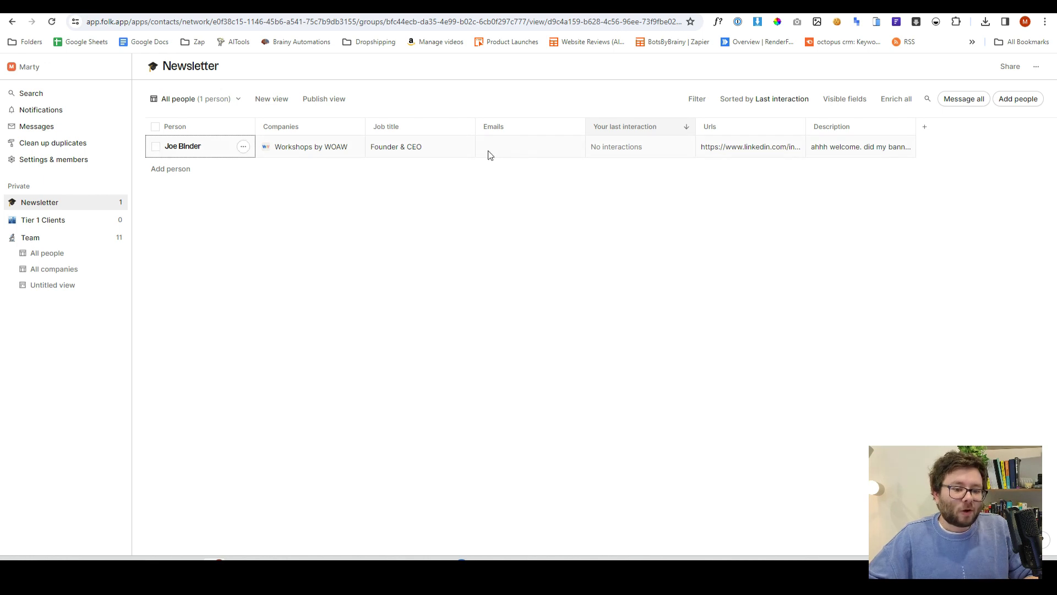
Open the Newsletter contact's full page from its row menu and dismiss a new interaction form
{"action": "left_click", "coordinate": [243, 147]}
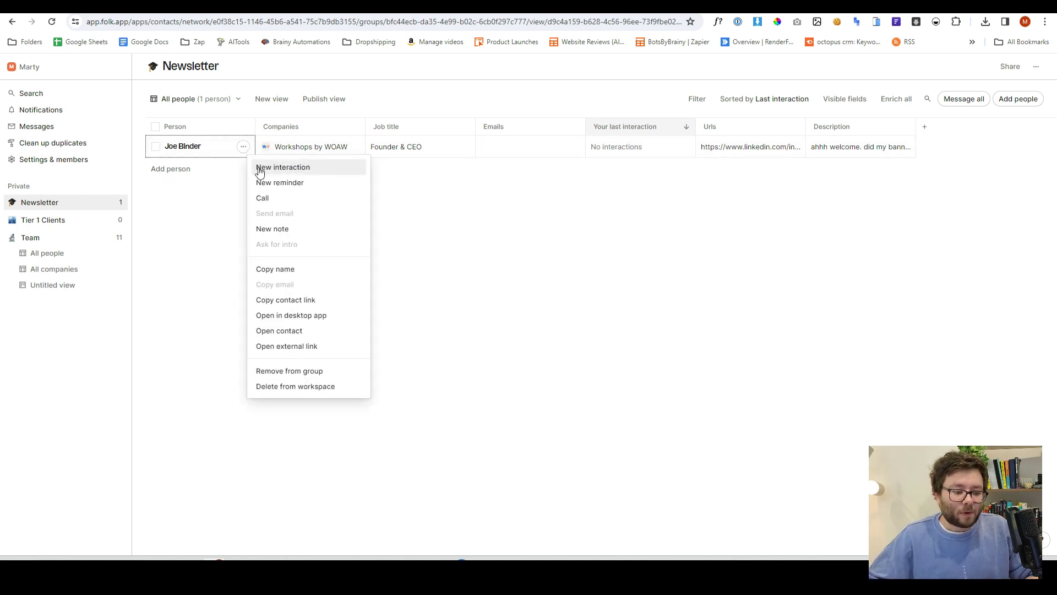
{"action": "left_click", "coordinate": [299, 332]}
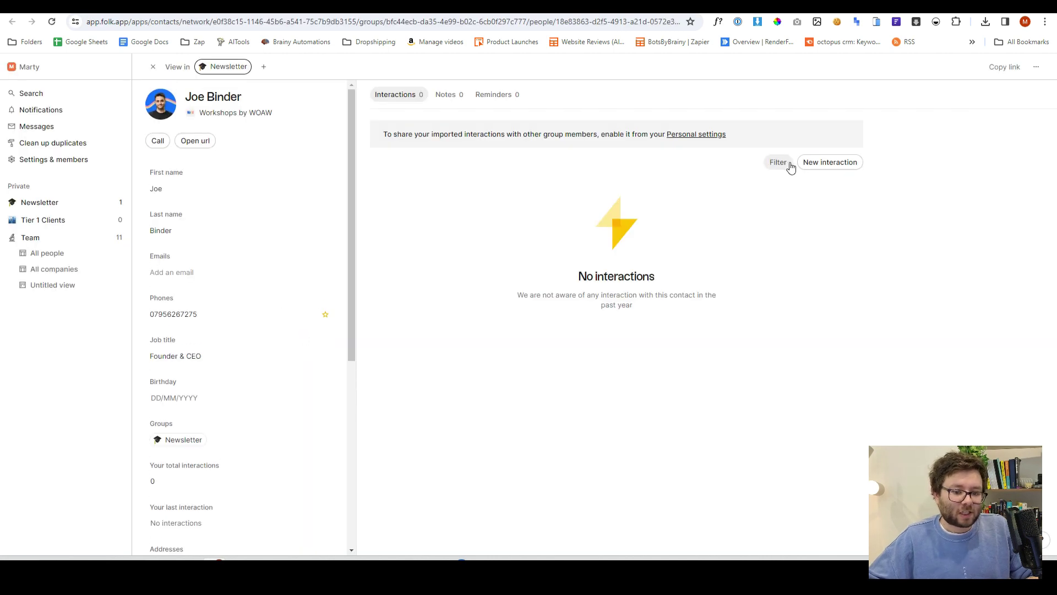
{"action": "left_click", "coordinate": [809, 163]}
{"action": "left_click", "coordinate": [283, 368]}
{"action": "scroll", "coordinate": [282, 368], "scroll_direction": "down", "scroll_amount": 1}
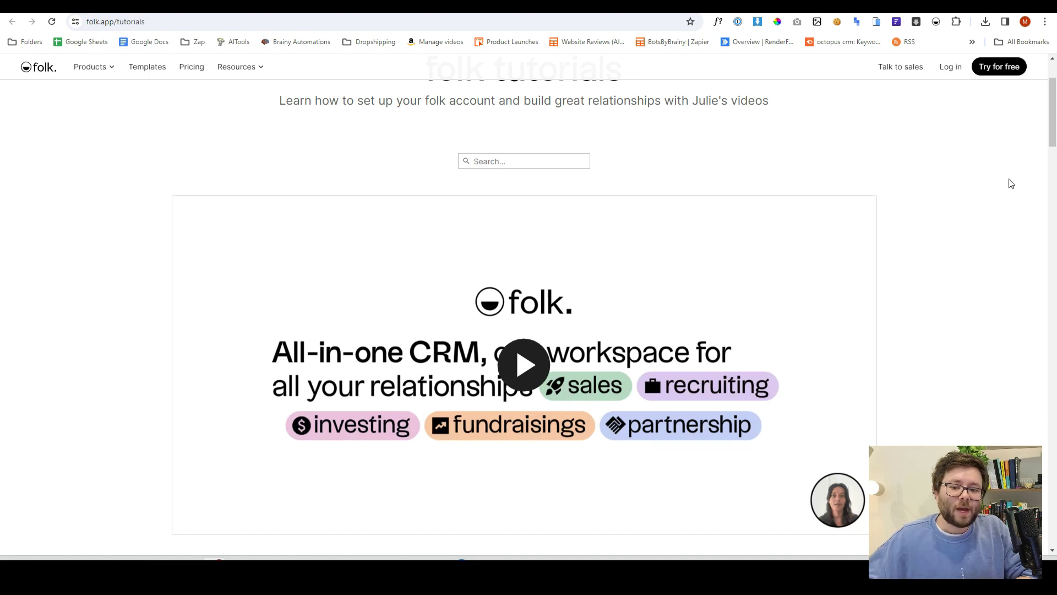
{"action": "left_click_drag", "start_coordinate": [1045, 138], "coordinate": [1035, 193]}
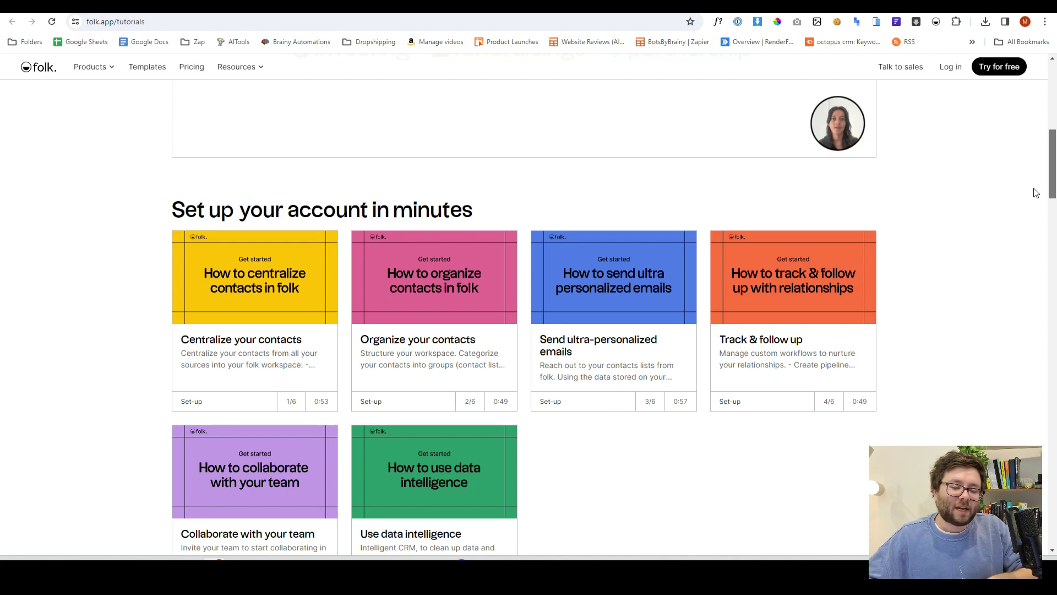
{"action": "left_click_drag", "start_coordinate": [1035, 193], "coordinate": [1034, 261]}
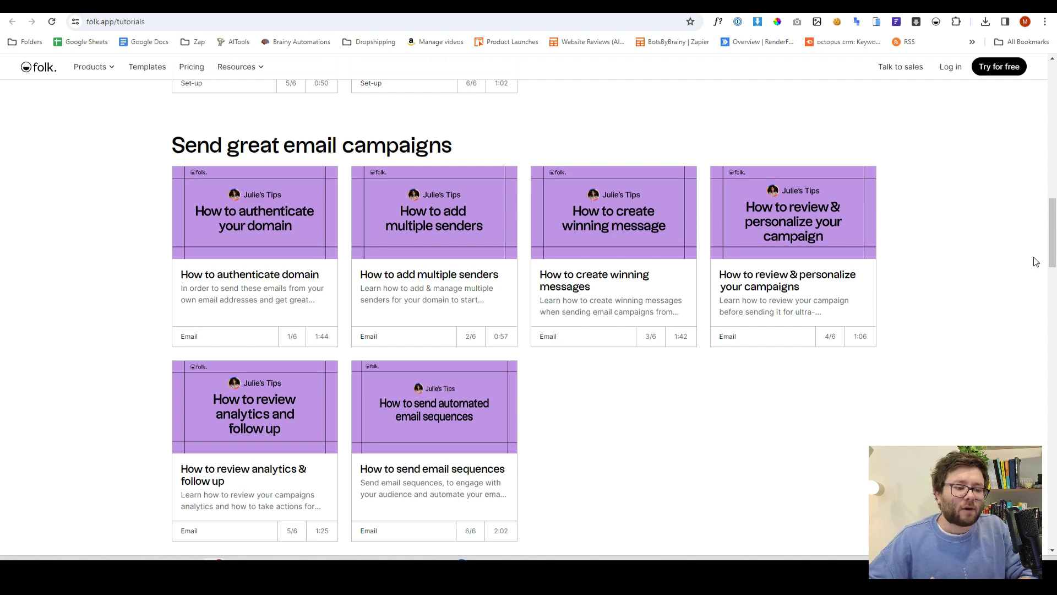
{"action": "left_click_drag", "start_coordinate": [1052, 259], "coordinate": [1049, 307]}
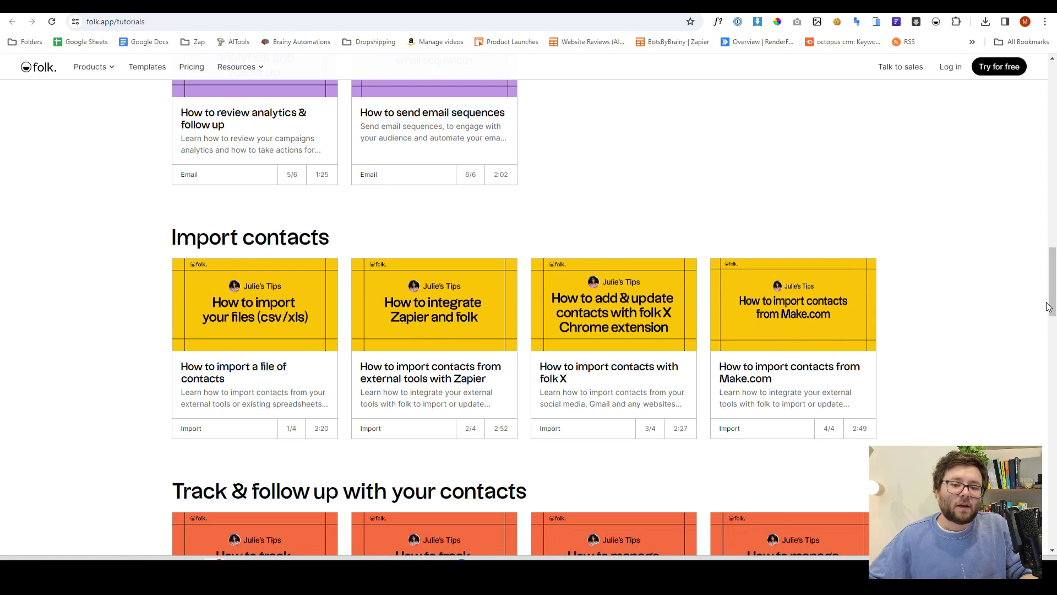